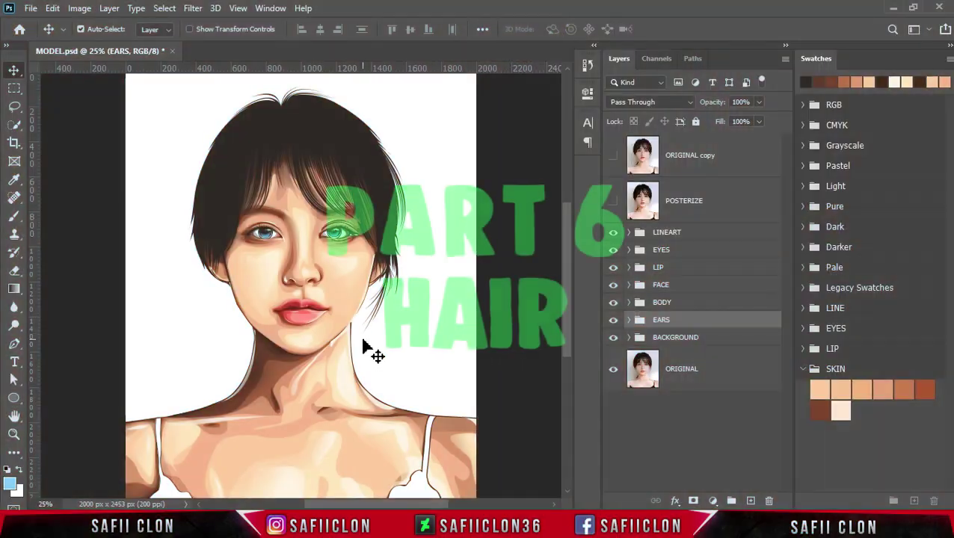
Expand the LINEART group and select its HAIR layer
key("ctrl")
key("ctrl+minus")
key("ctrl+minus")
key("ctrl+plus")
key("ctrl+plus")
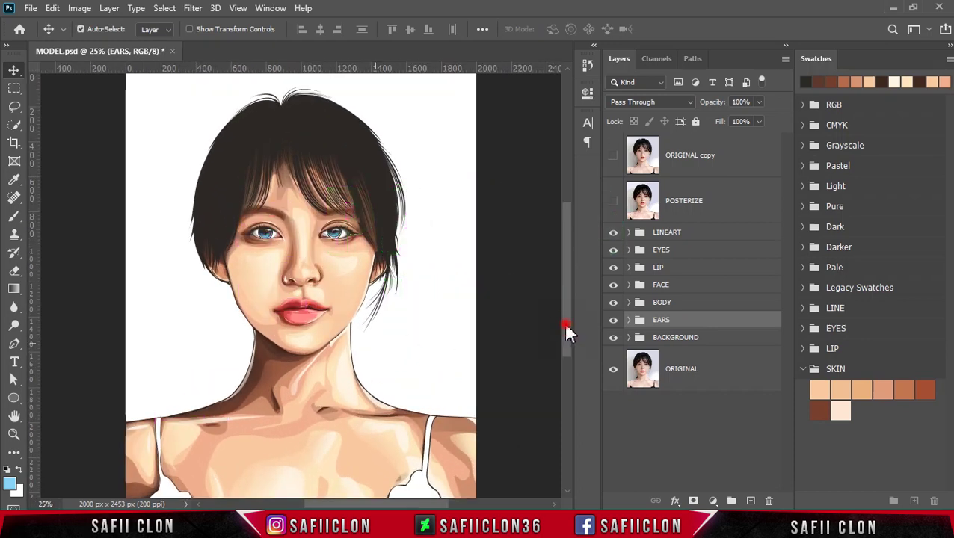
left_click_drag(566, 332, 567, 324)
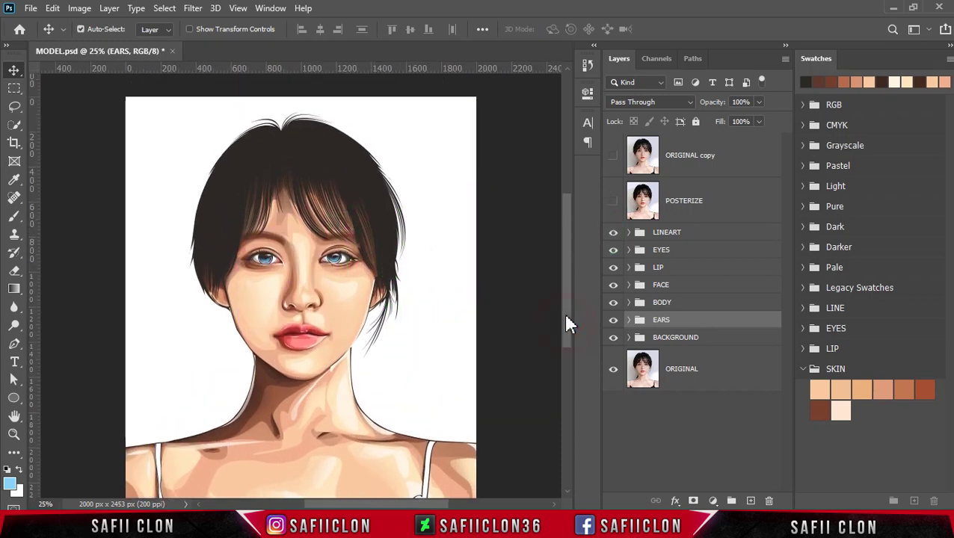
left_click(687, 237)
left_click(630, 232)
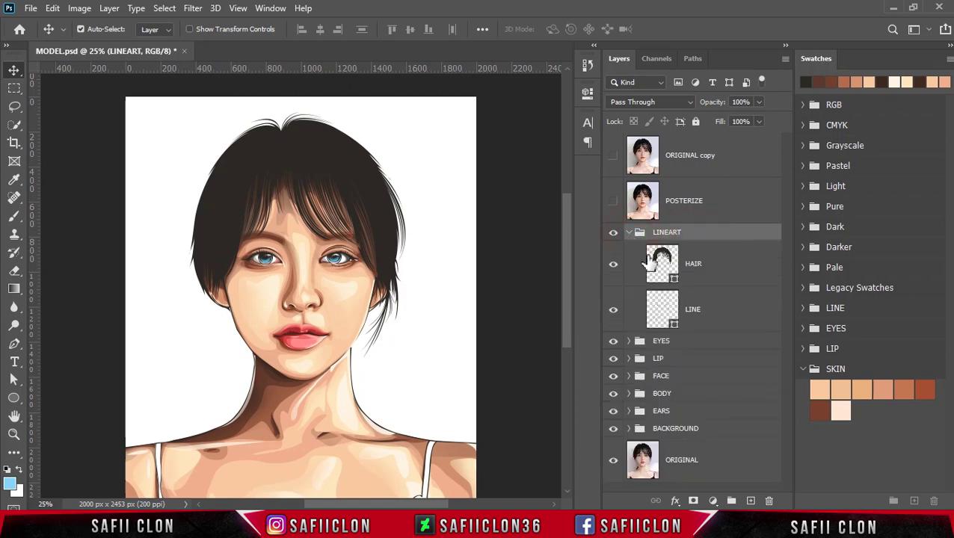
left_click(720, 267)
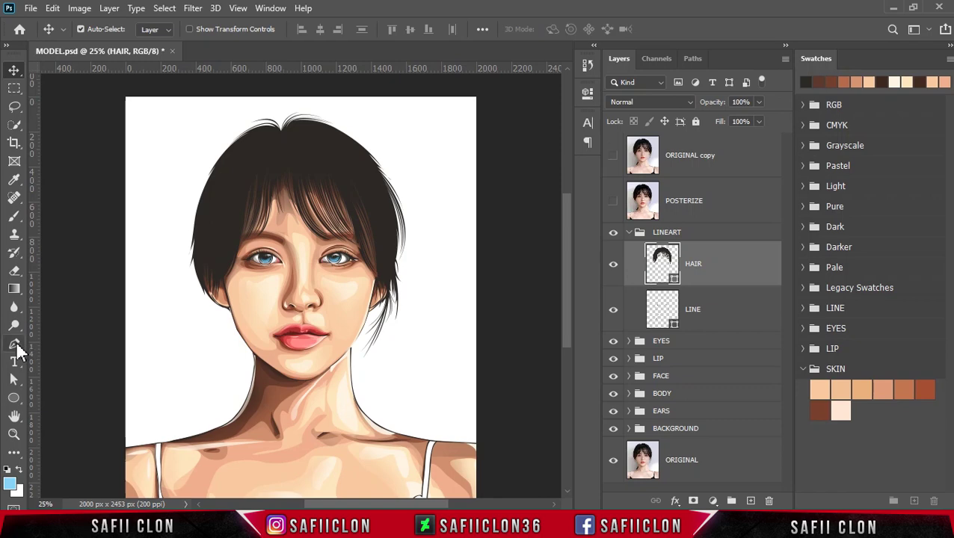
Choose the standard Pen Tool in Shape mode and check its Path Operations setting
left_click(15, 346)
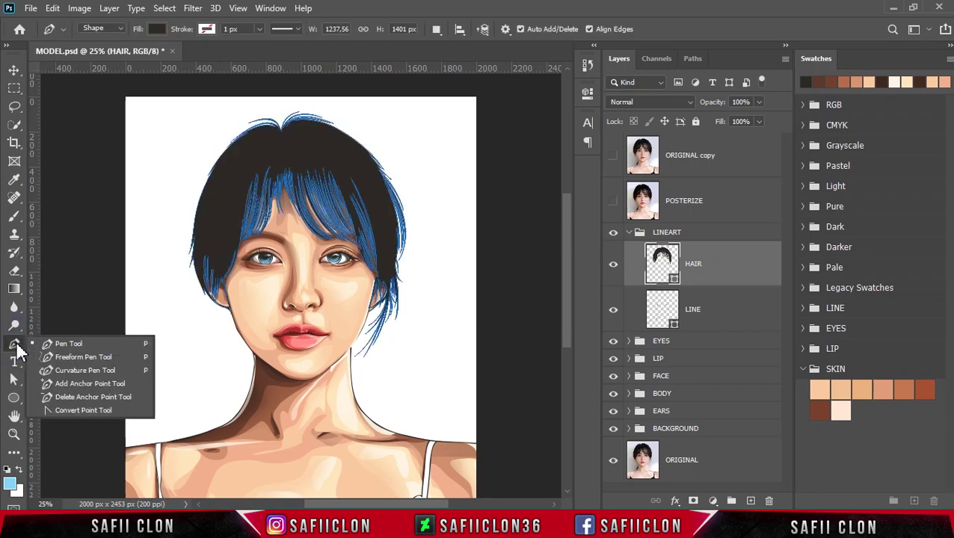
left_click(65, 345)
left_click(119, 29)
left_click(105, 41)
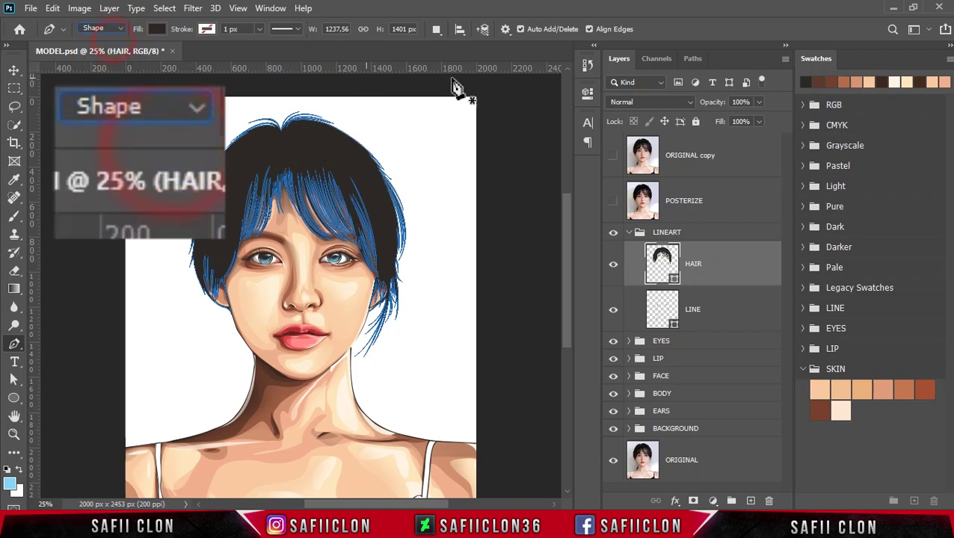
left_click(439, 31)
left_click(462, 43)
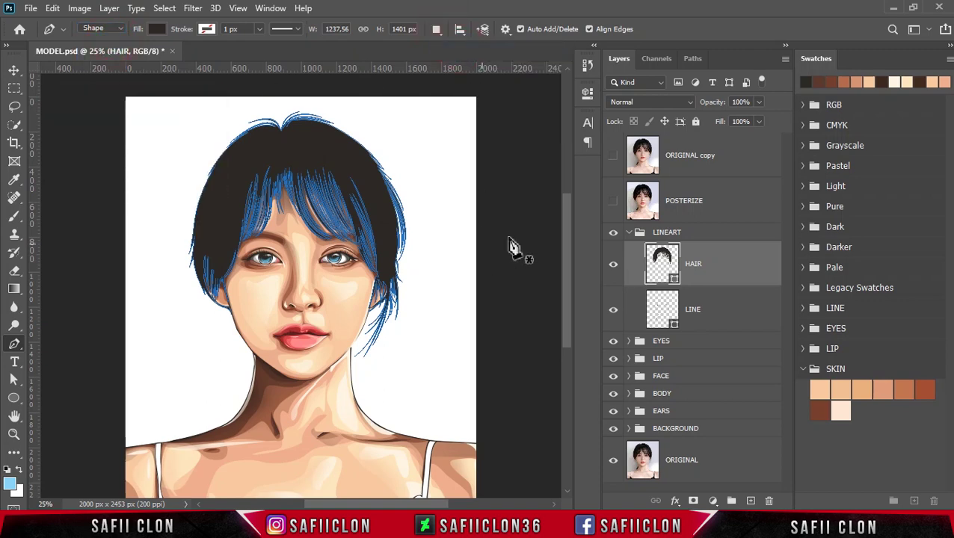
Show the ORIGINAL copy photo, zoom in, and start a strand beside the left cheek
left_click(613, 157)
key("ctrl+plus")
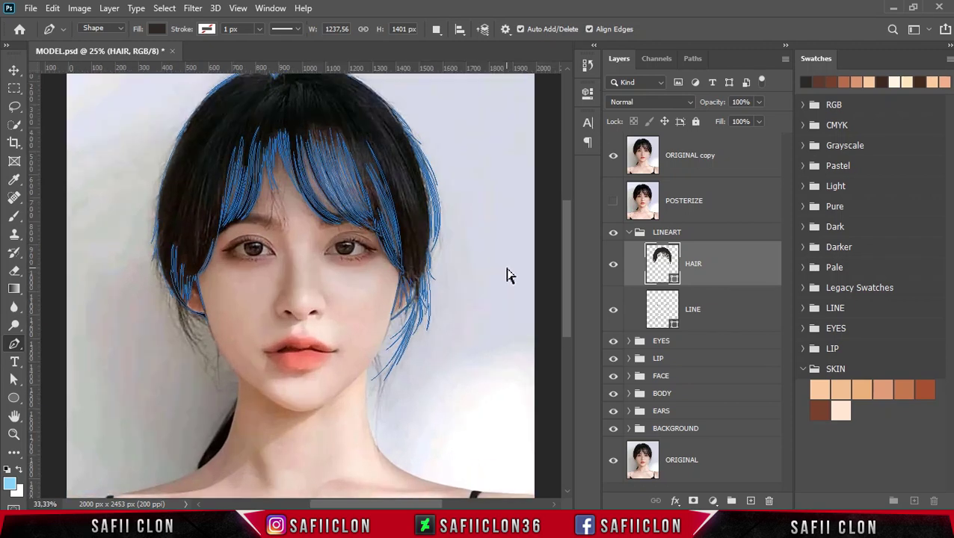
key("ctrl+plus")
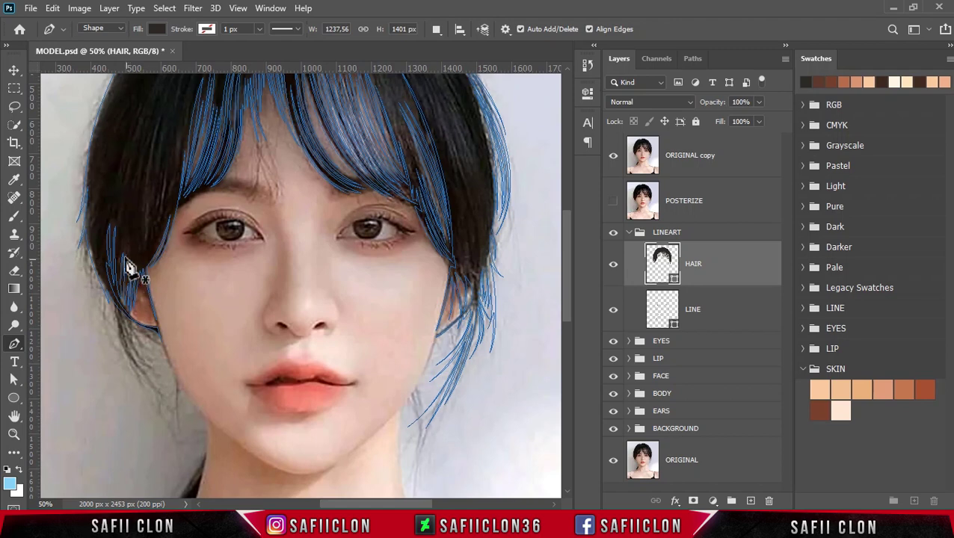
left_click(126, 221)
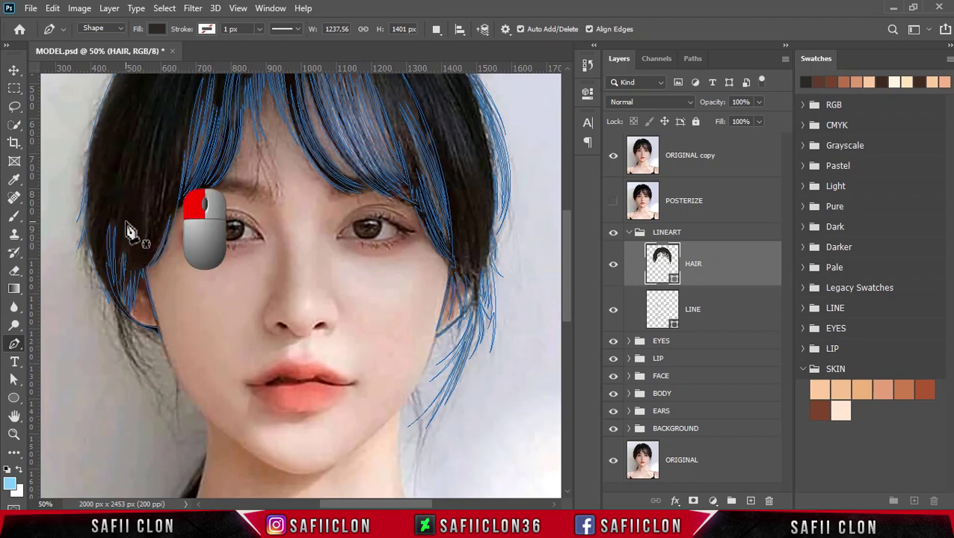
left_click_drag(133, 340, 160, 379)
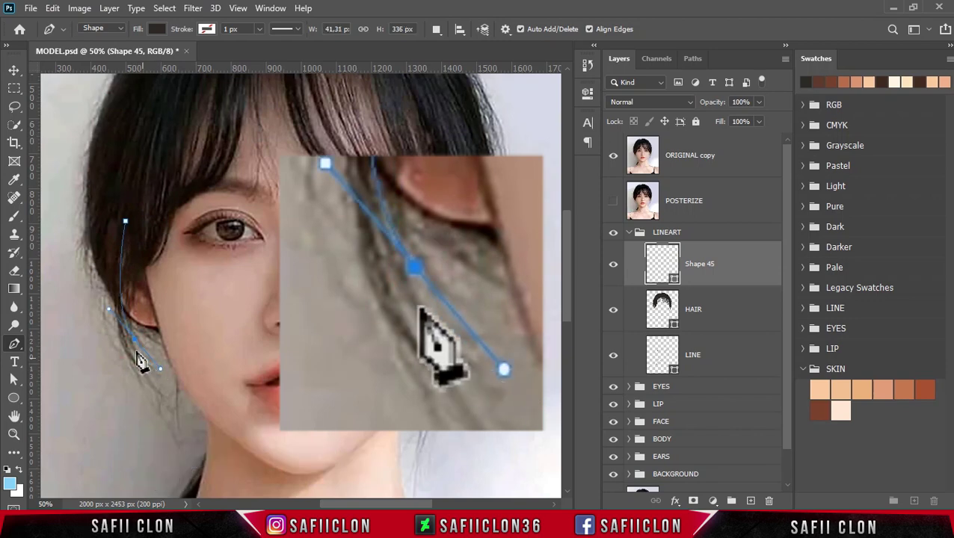
Close the first strand, set Path Operations to Combine Shapes, and refine its lower curve
left_click(135, 341, "alt")
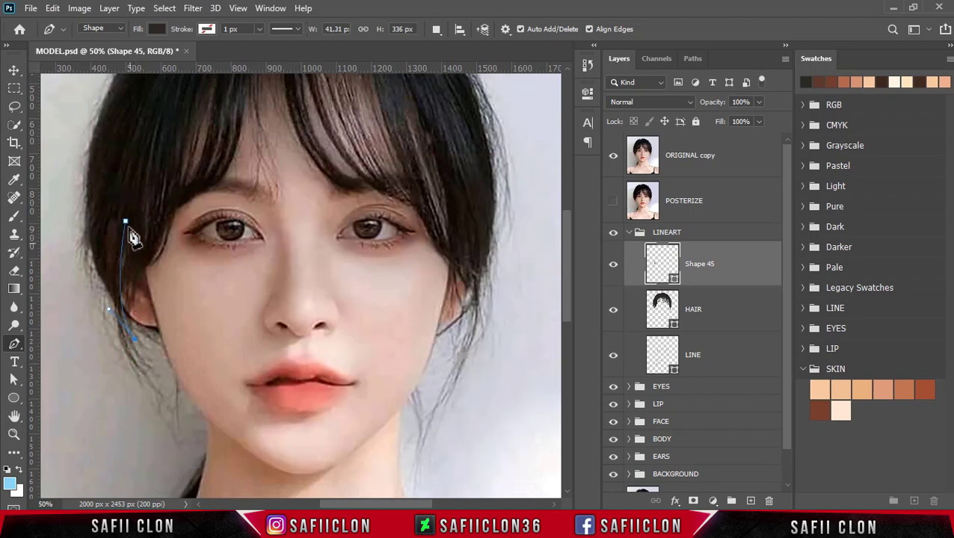
left_click(126, 224)
left_click(435, 32)
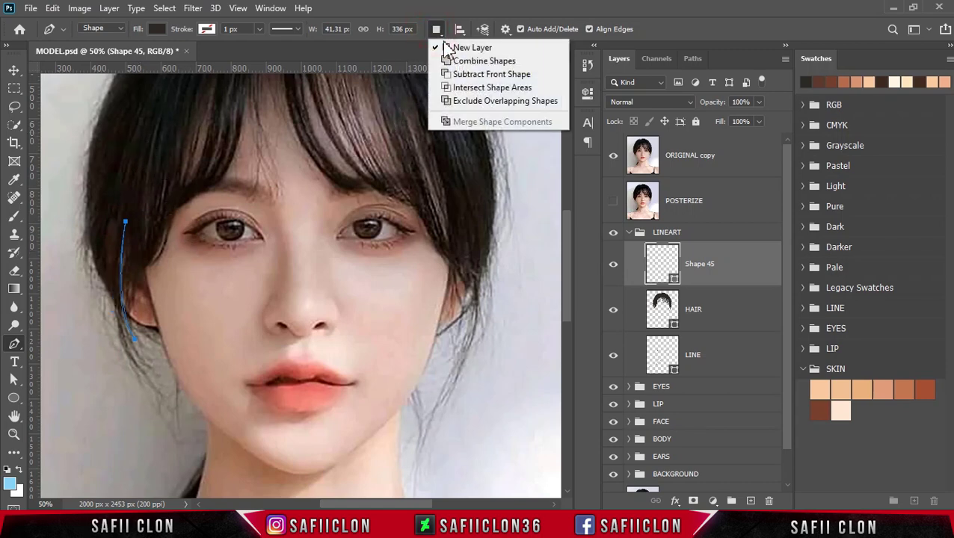
left_click(463, 62)
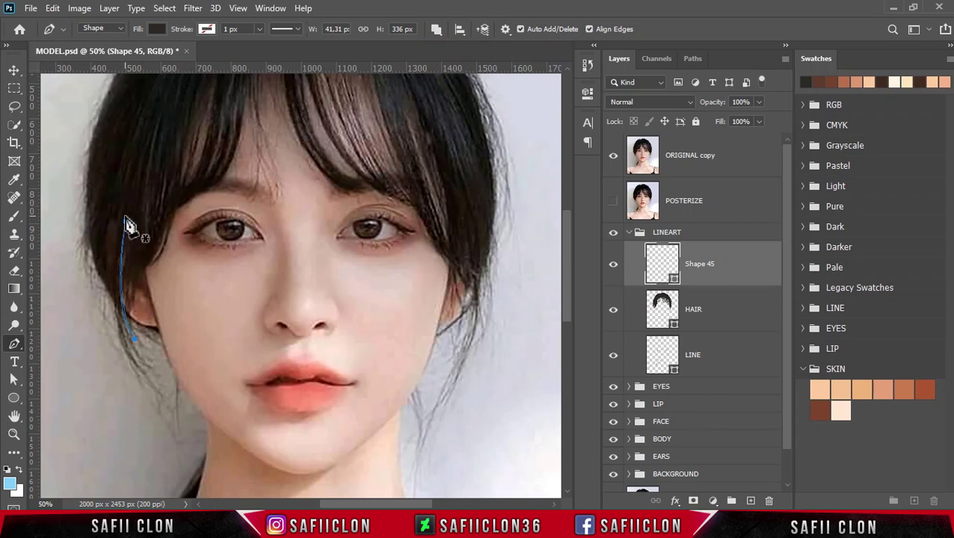
left_click_drag(174, 404, 171, 391)
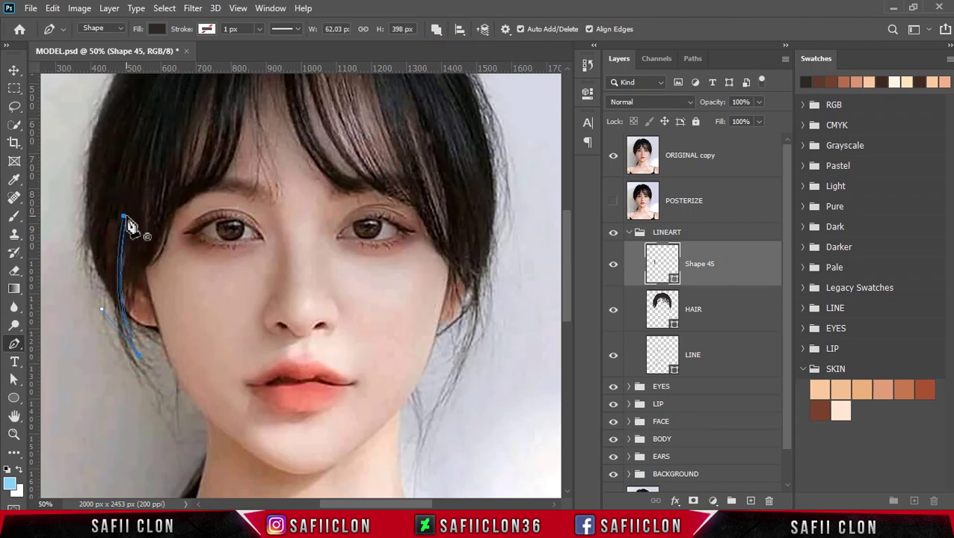
key("Escape")
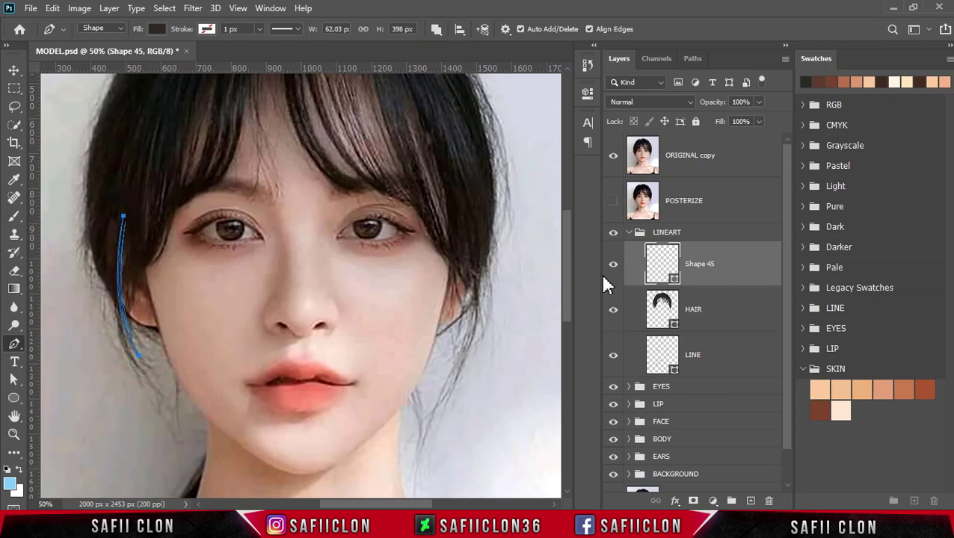
Trace a second closed strand from the top of the hair down beside the cheek
left_click(614, 160)
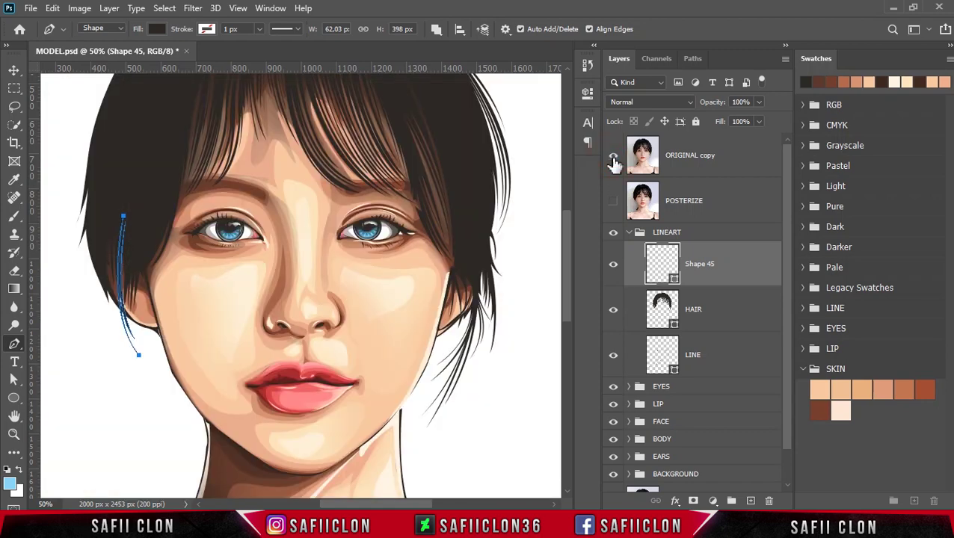
left_click(614, 160)
left_click(119, 204)
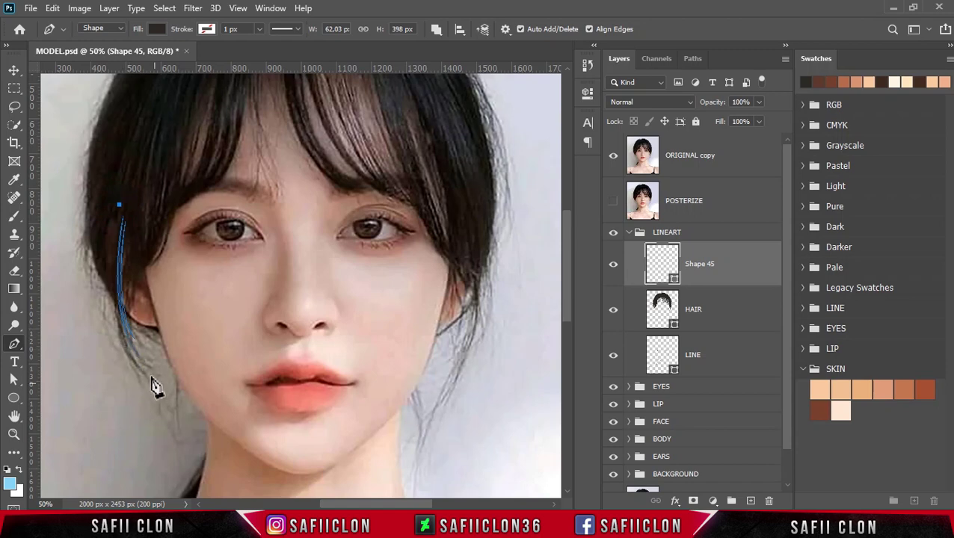
left_click_drag(150, 368, 212, 398)
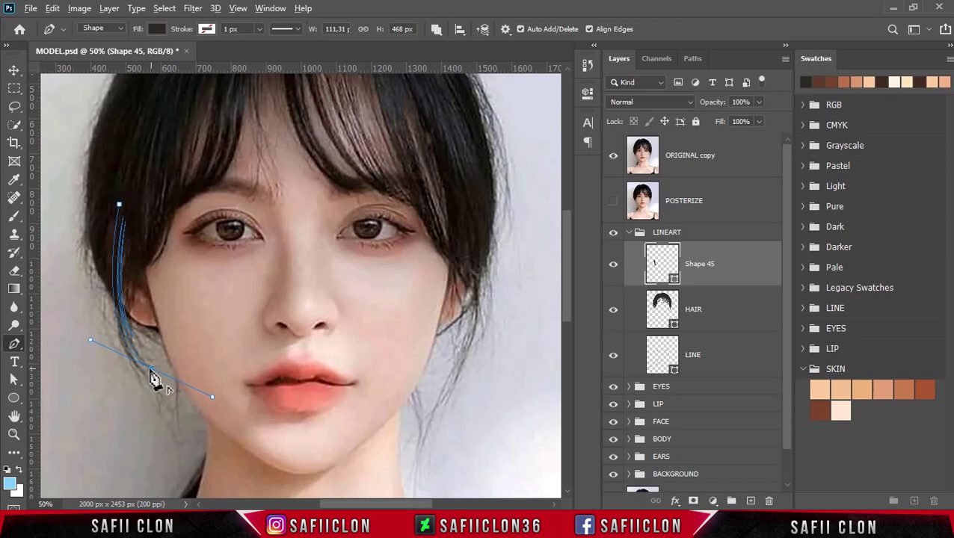
scroll(127, 146, "up", 2)
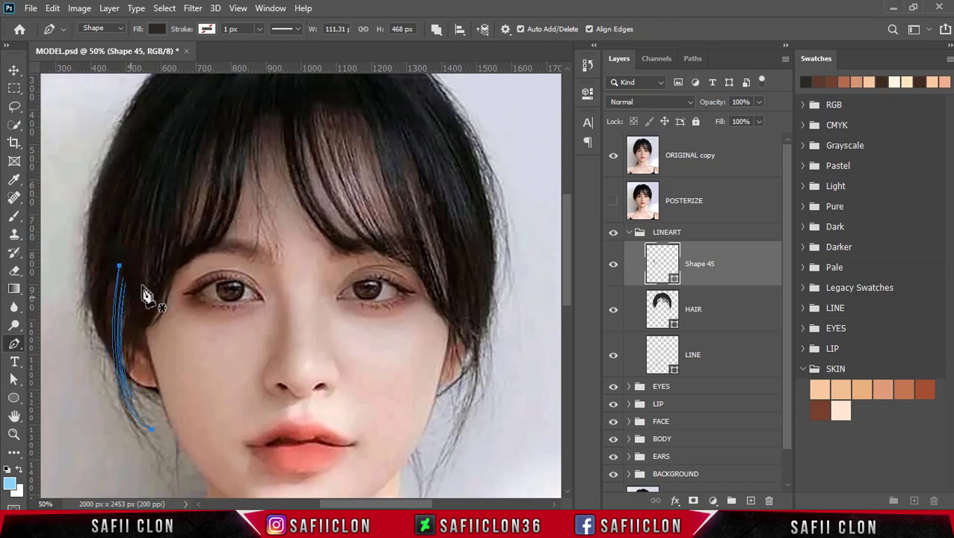
scroll(142, 261, "down", 1)
left_click(170, 426)
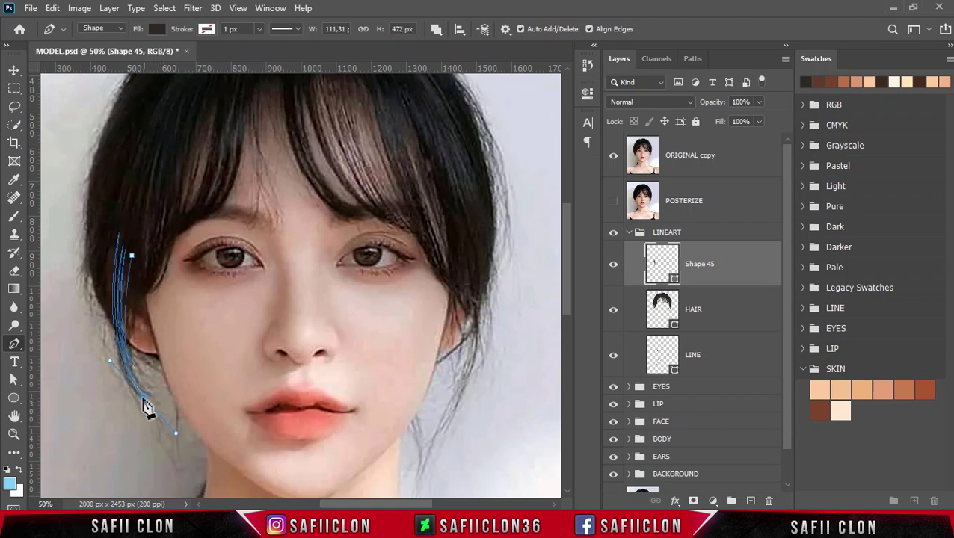
left_click(132, 256)
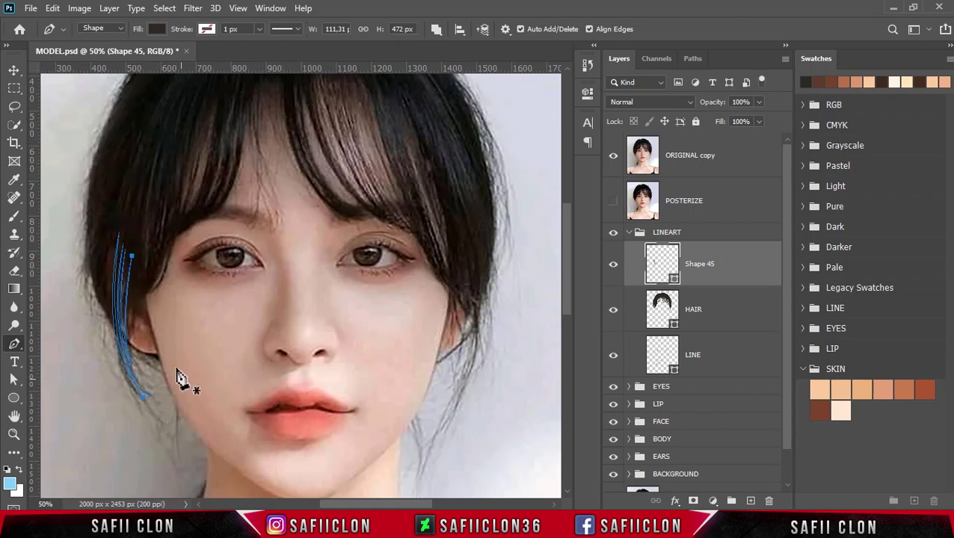
Trace two more closed strands curving down alongside the others
left_click(113, 226)
left_click_drag(127, 380, 152, 411)
left_click(114, 226)
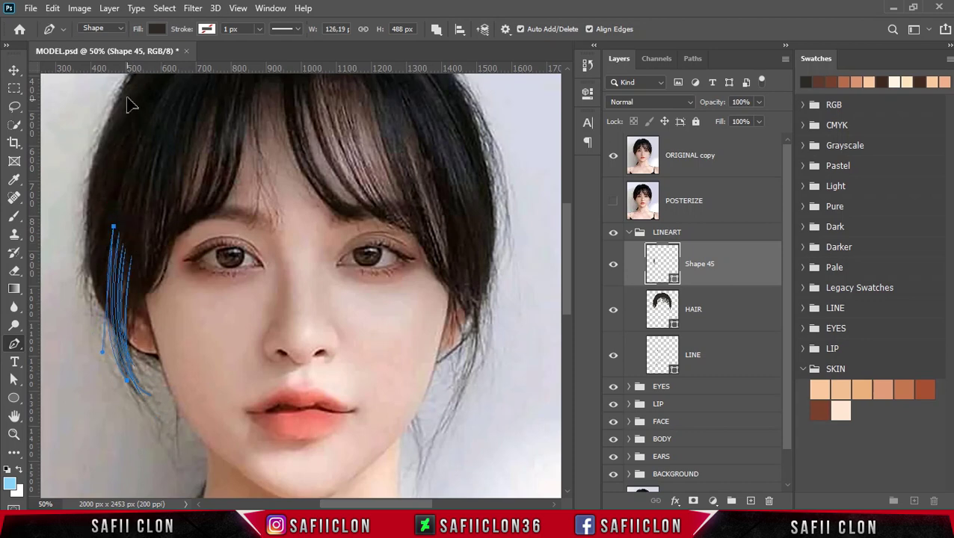
left_click(123, 224)
left_click(125, 226)
left_click_drag(120, 381, 149, 432)
left_click(125, 228)
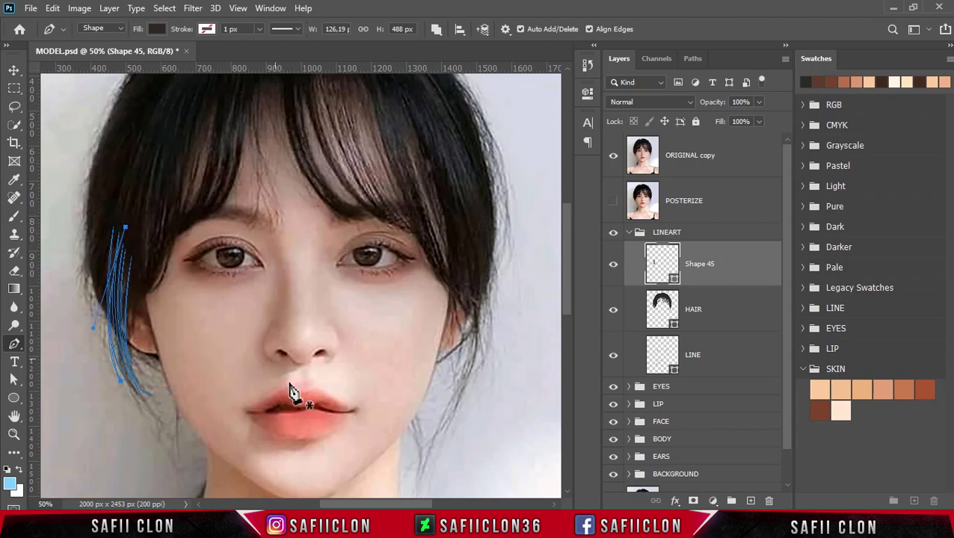
Hide the original photo to review the filled strands, then set Path Operations to New Layer
left_click(614, 159)
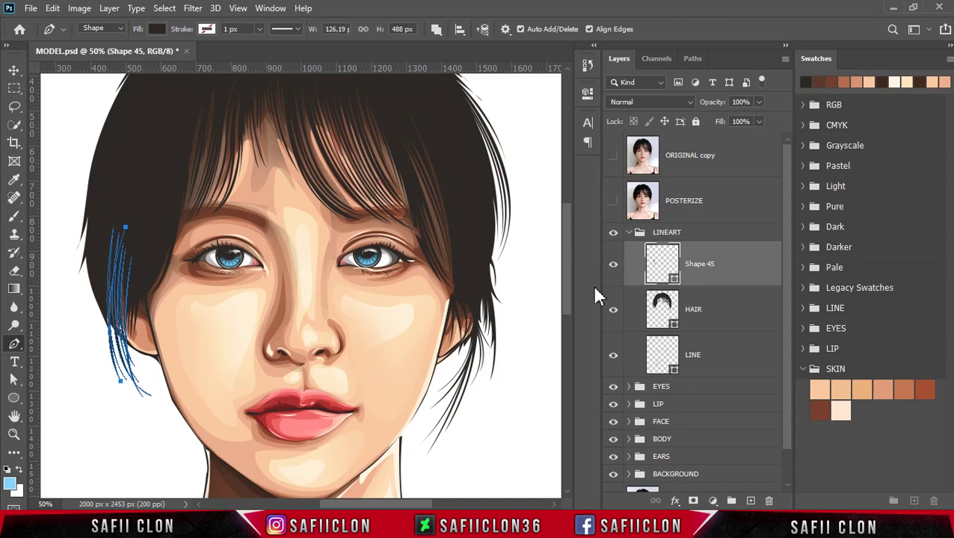
key("Return")
scroll(527, 286, "down", 2)
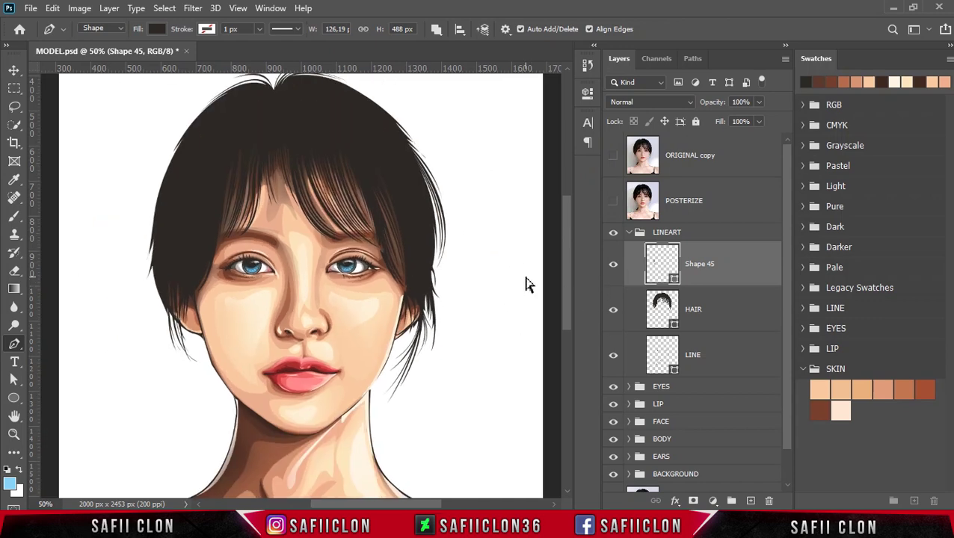
scroll(526, 284, "up", 1)
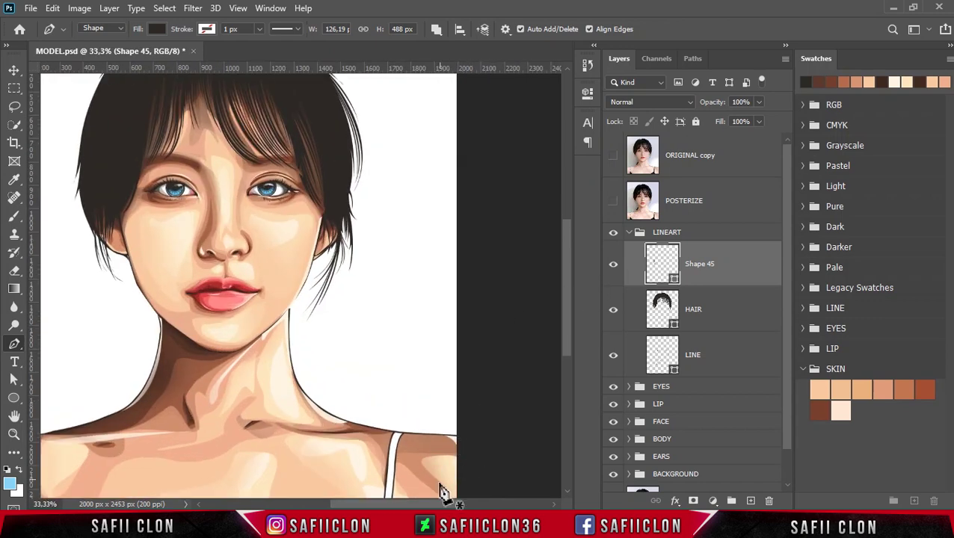
left_click_drag(436, 505, 407, 504)
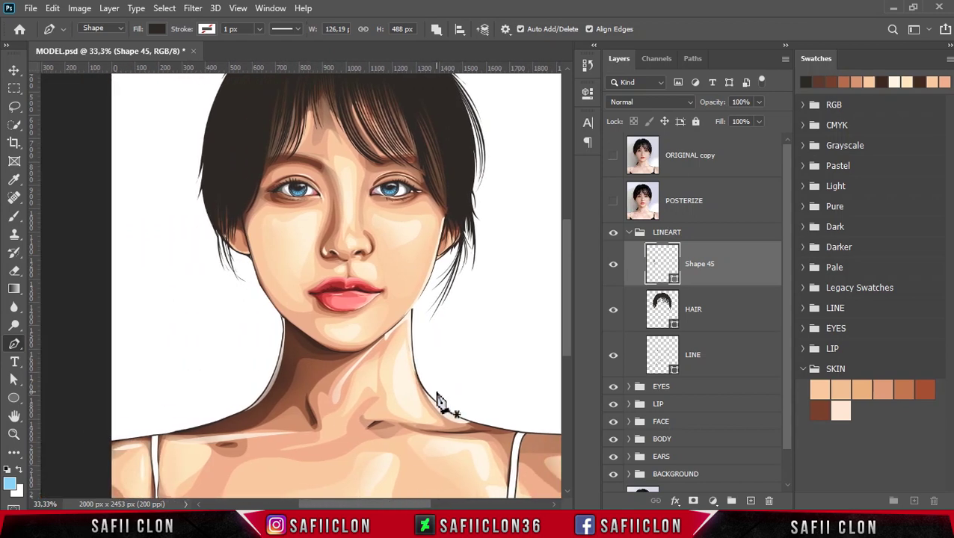
left_click(437, 29)
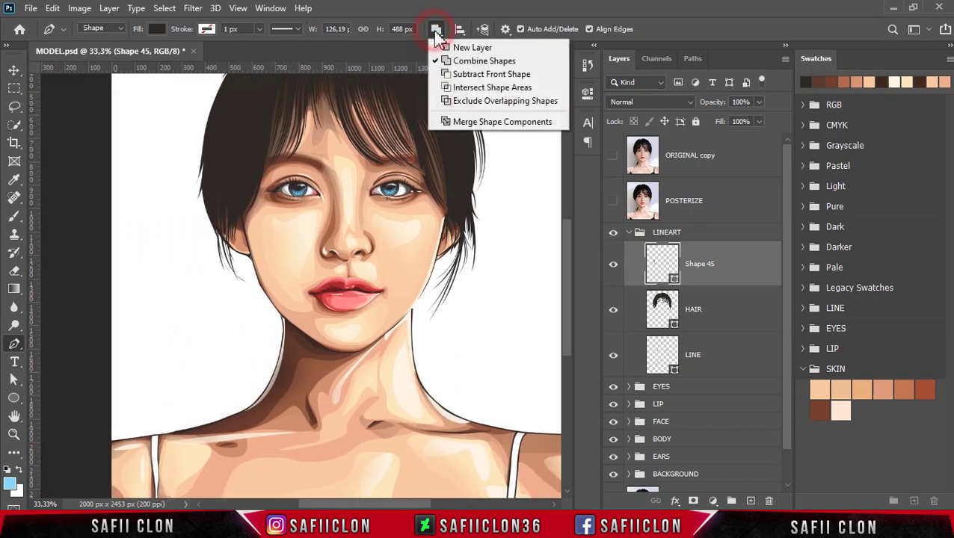
left_click(457, 47)
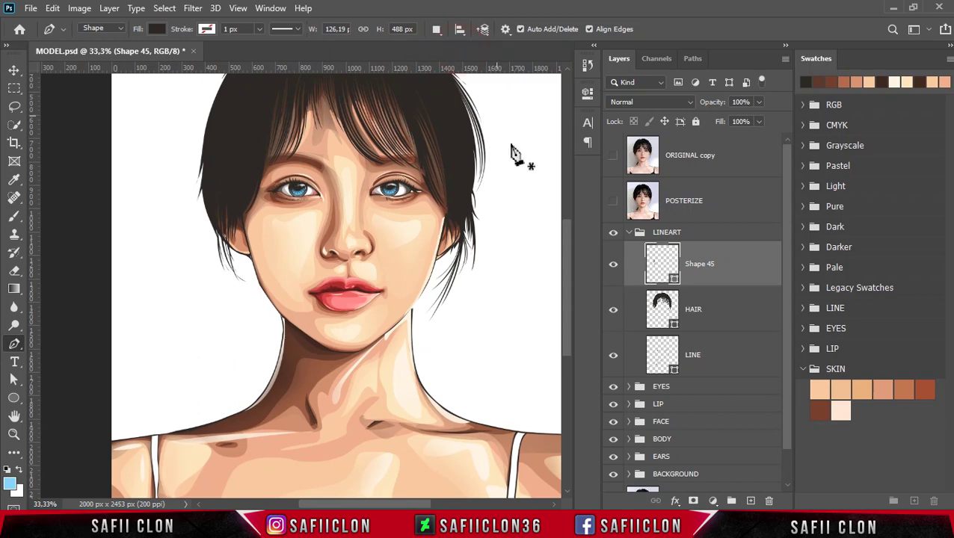
Select the HAIR layer, set Path Operations to Combine Shapes, and show the original photo
left_click(728, 322)
left_click(437, 29)
left_click(464, 59)
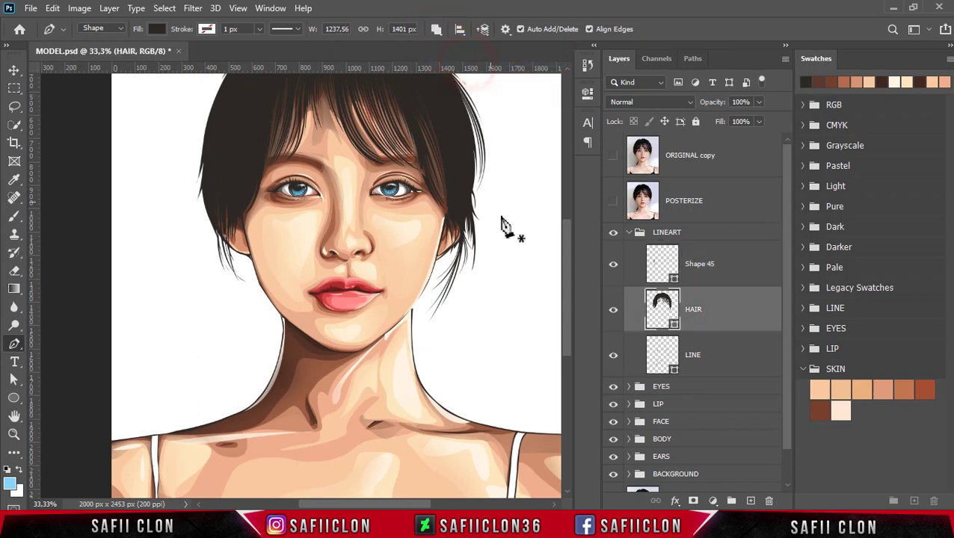
left_click(614, 156)
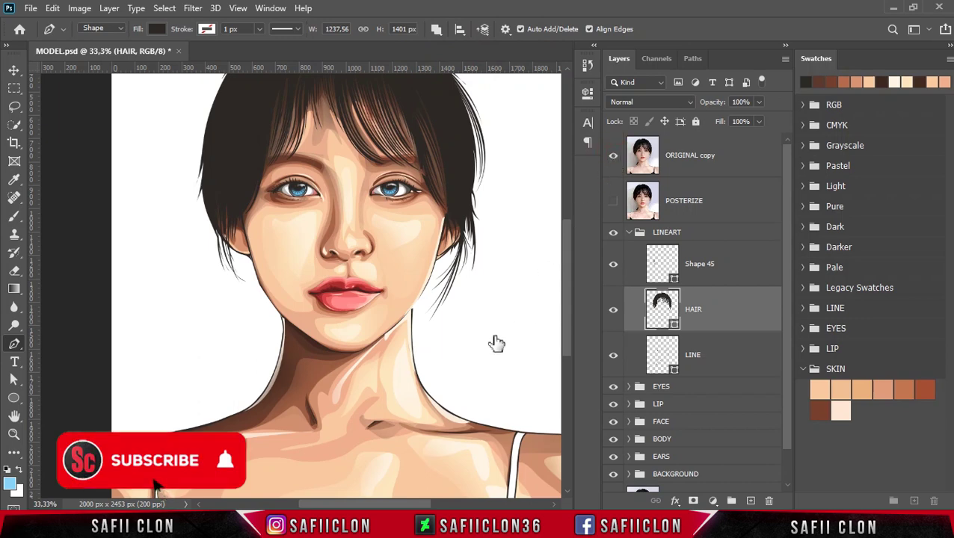
scroll(411, 389, "up", 2)
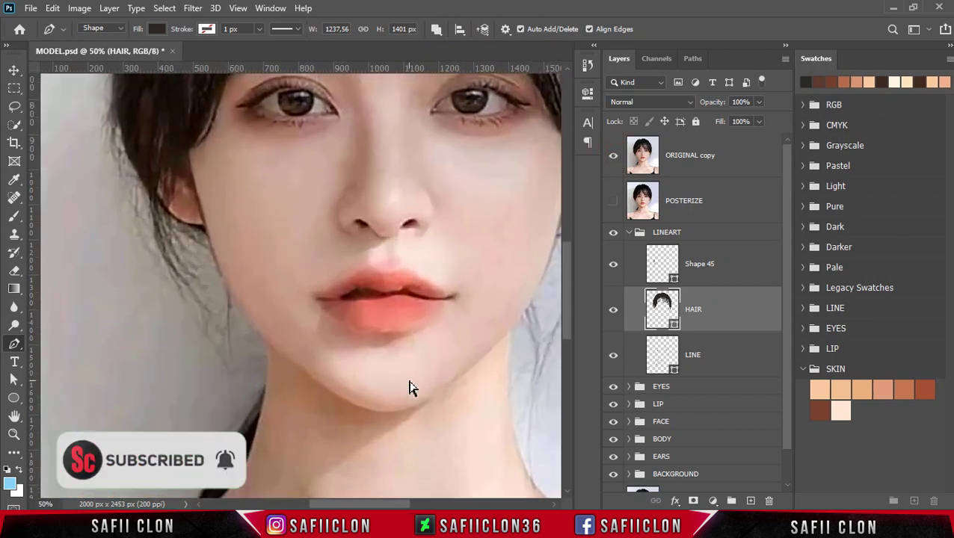
scroll(228, 362, "down", 2)
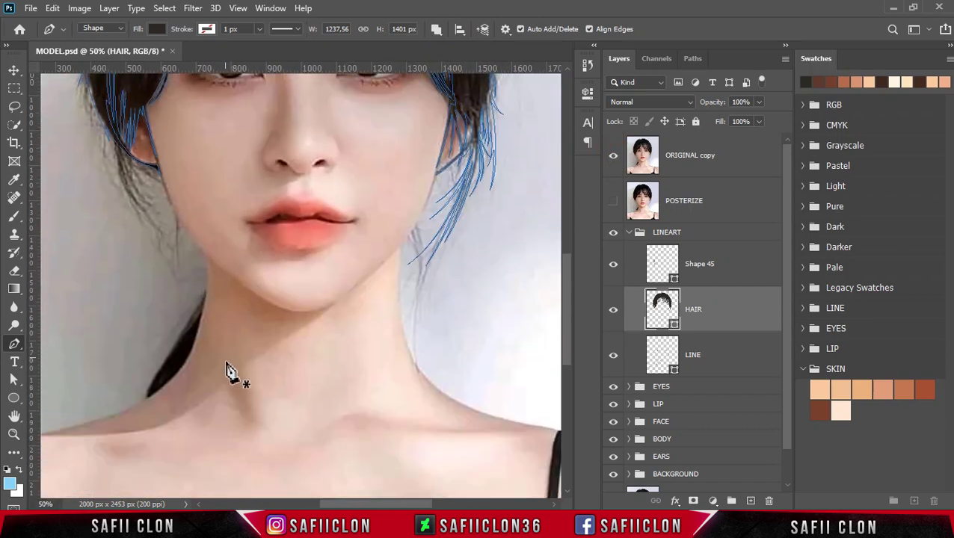
Trace a closed strand down the left side of the neck with the photo hidden
left_click(147, 398)
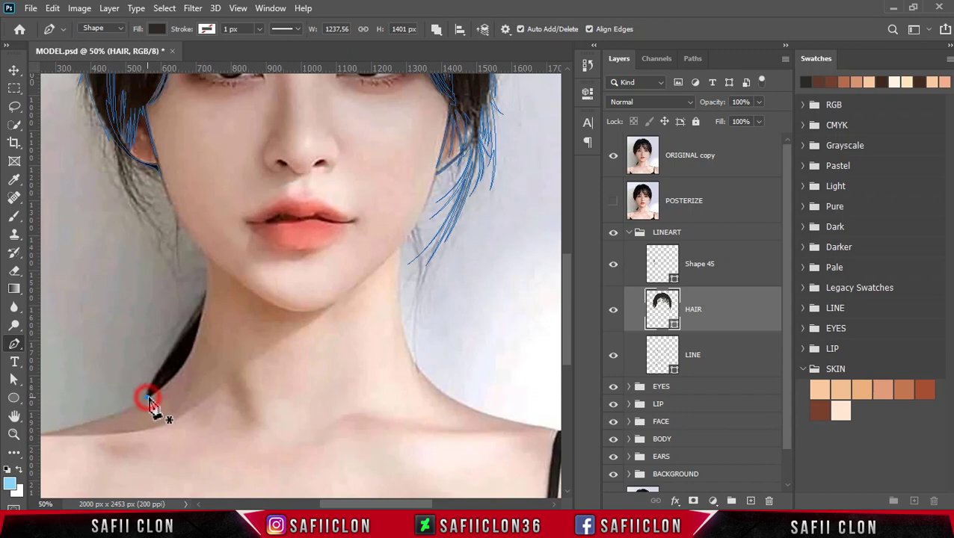
left_click(174, 349)
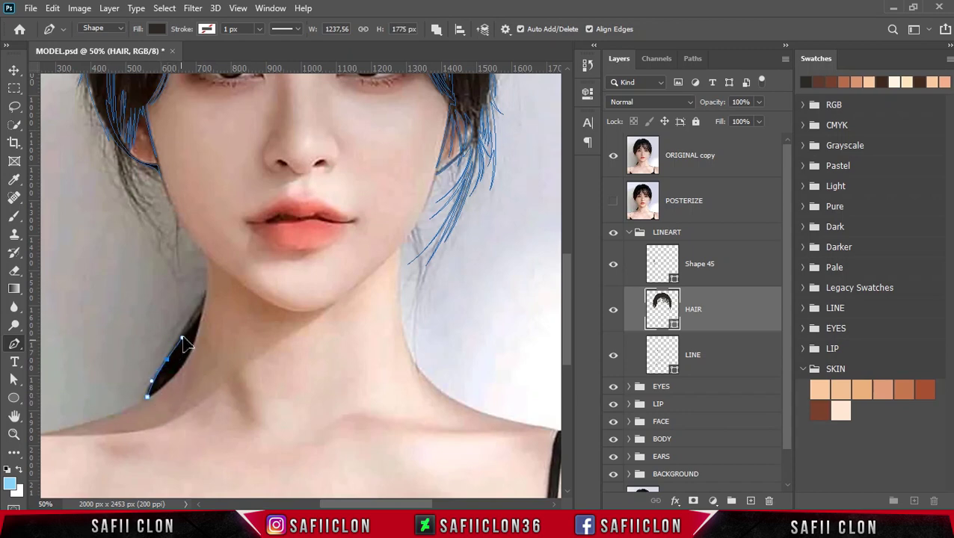
key("ctrl+z")
left_click(612, 157)
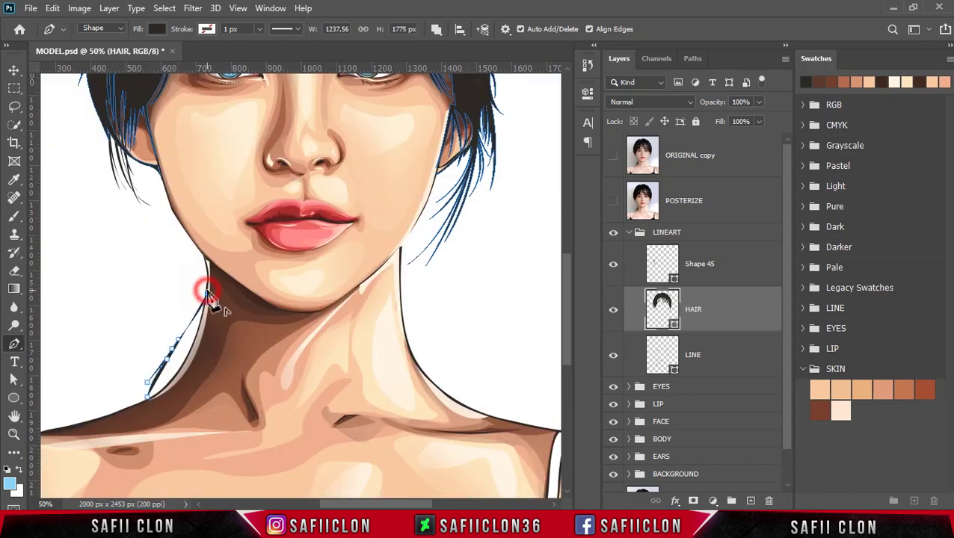
left_click(182, 368)
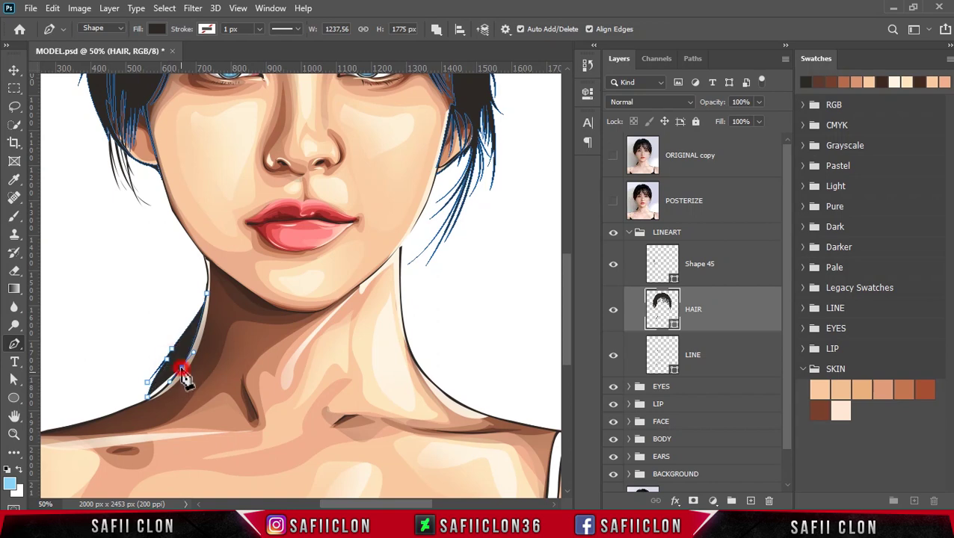
left_click(149, 398)
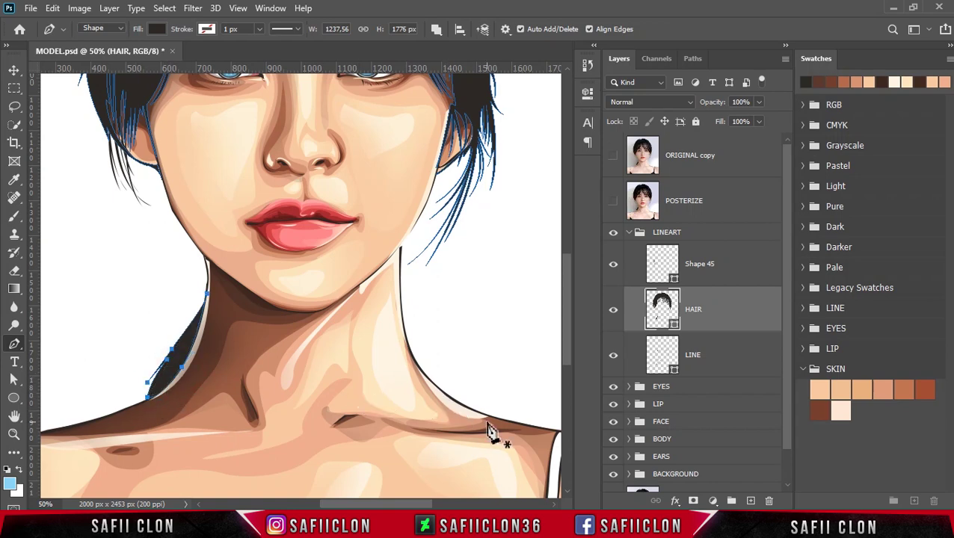
key("ctrl+minus")
scroll(464, 374, "up", 2)
scroll(446, 364, "up", 1)
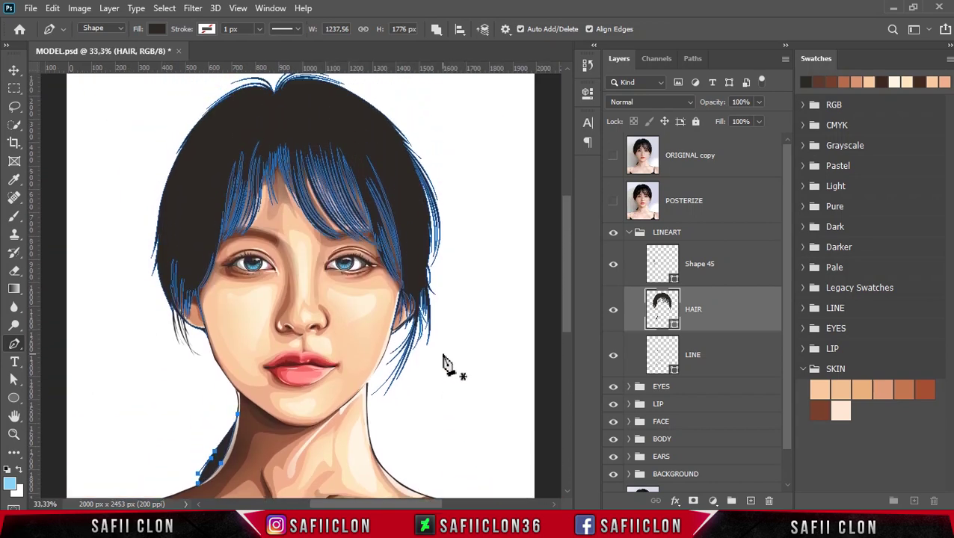
Show the original photo, select Shape 45 with Combine Shapes, and zoom in on the face
left_click(613, 160)
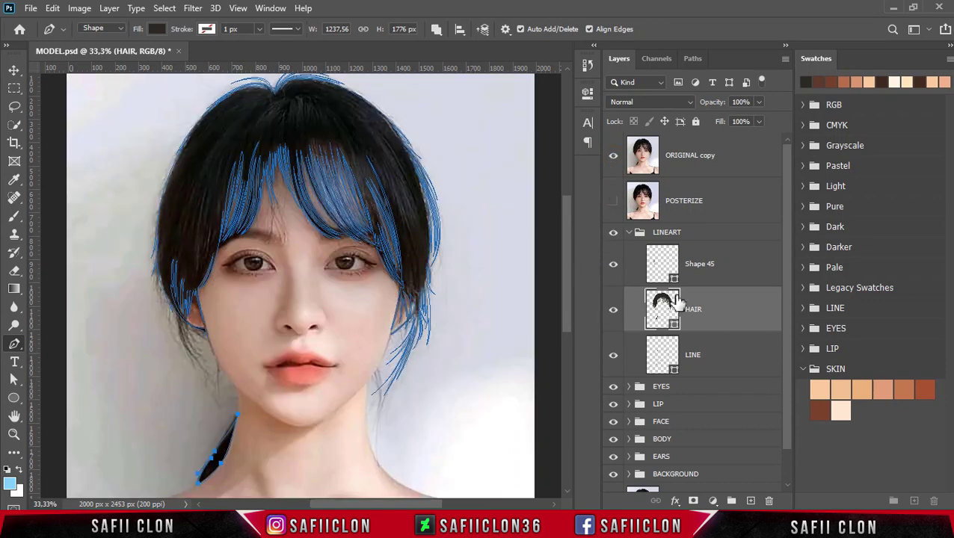
left_click(716, 280)
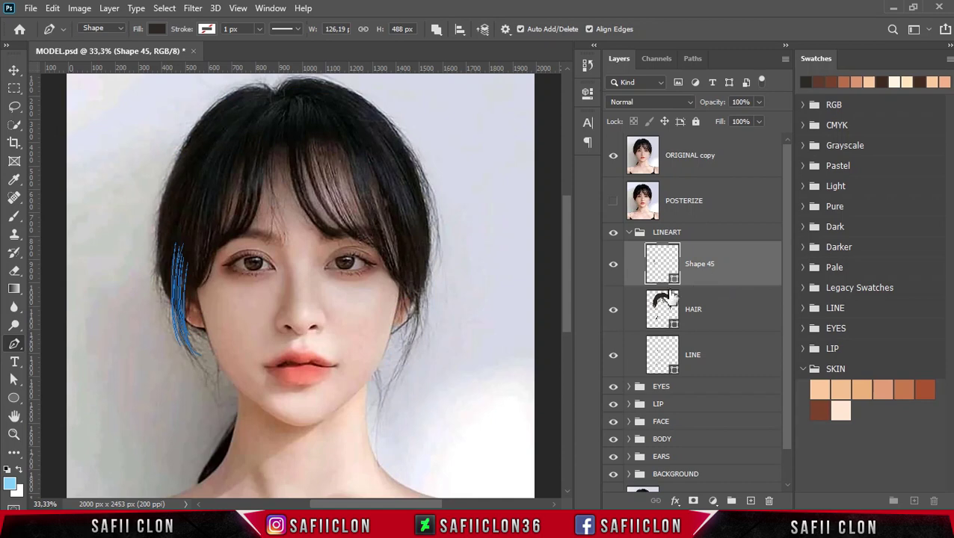
left_click(438, 31)
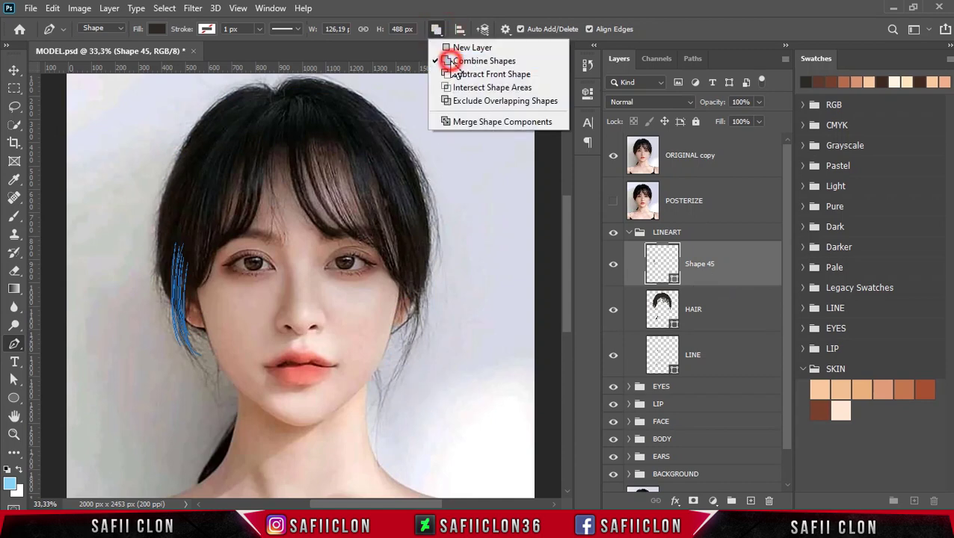
left_click(458, 62)
key("ctrl+plus")
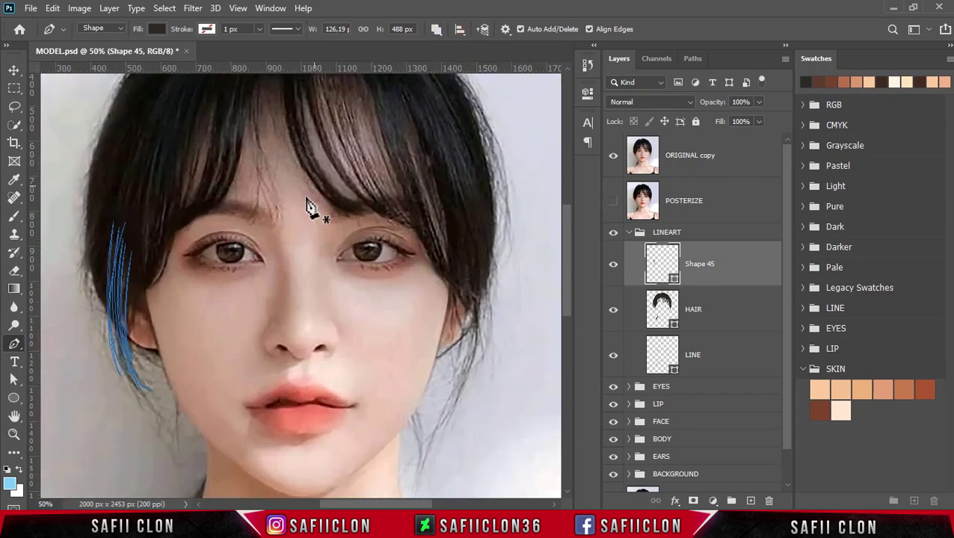
scroll(319, 191, "down", 2)
scroll(273, 252, "down", 3)
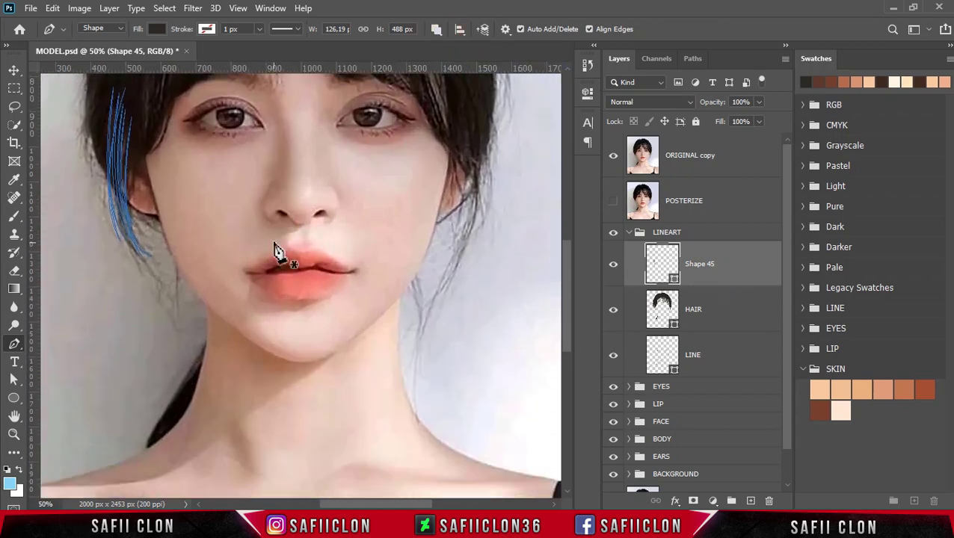
Trace two curved strands from the hair beside the left ear down toward the jaw
left_click(96, 143)
left_click_drag(120, 222, 162, 232)
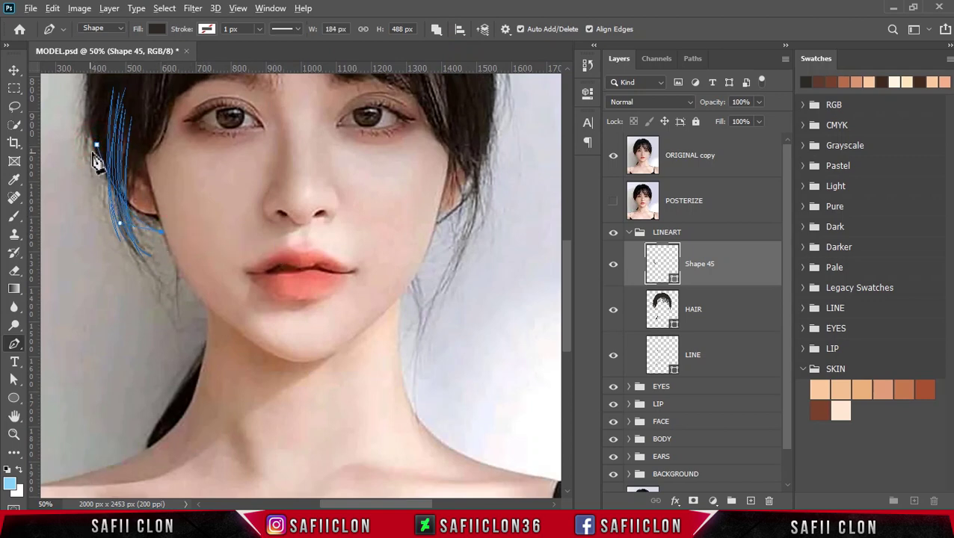
scroll(81, 93, "up", 1)
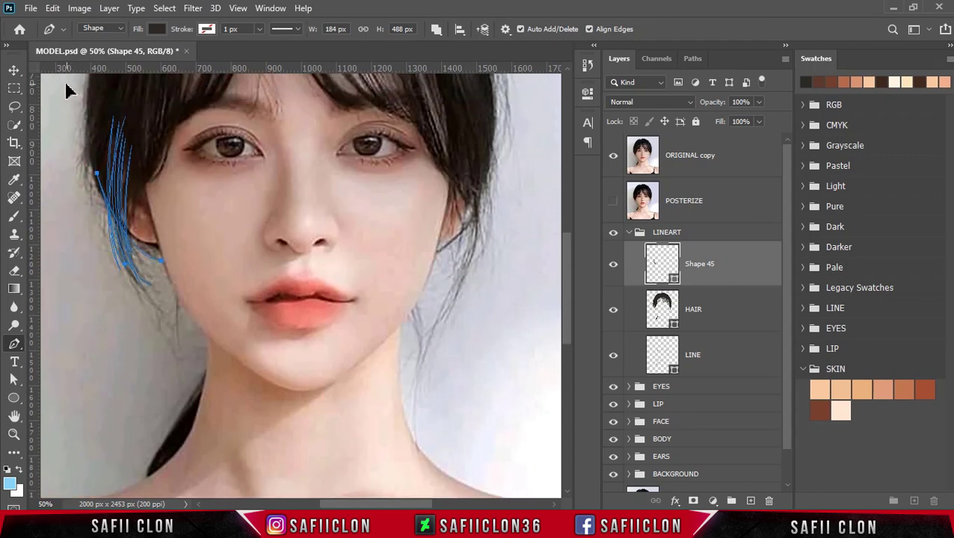
left_click(97, 128)
left_click_drag(100, 209, 100, 128)
scroll(100, 128, "up", 1)
left_click(139, 140)
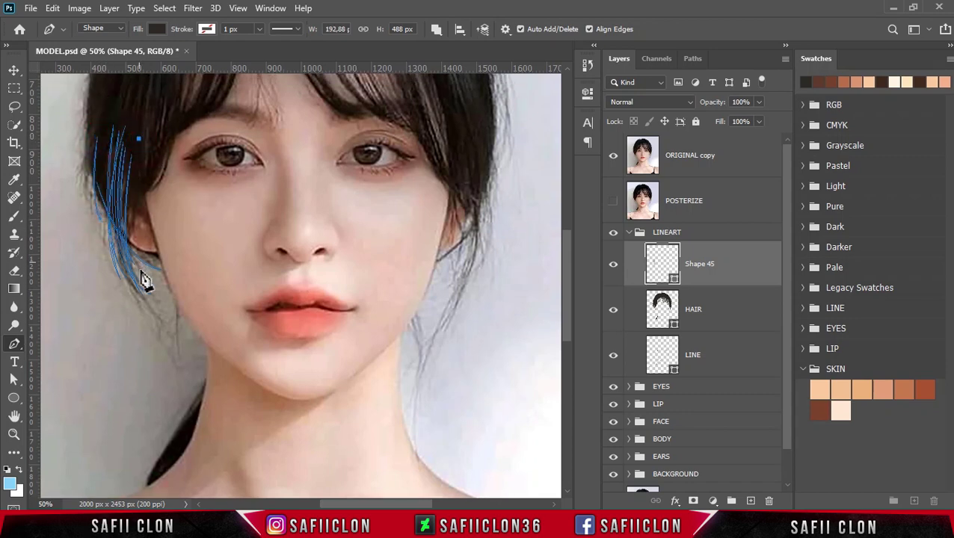
scroll(154, 93, "up", 2)
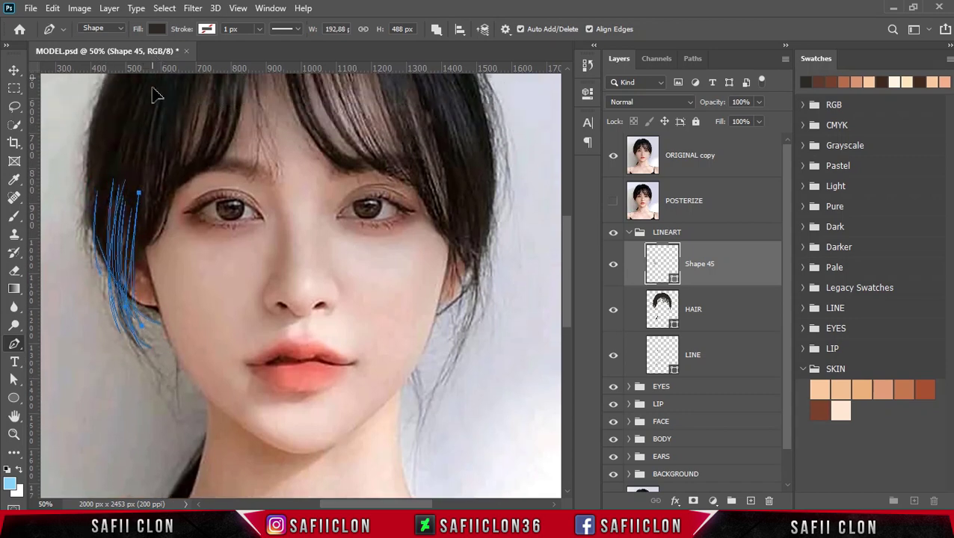
scroll(152, 82, "up", 1)
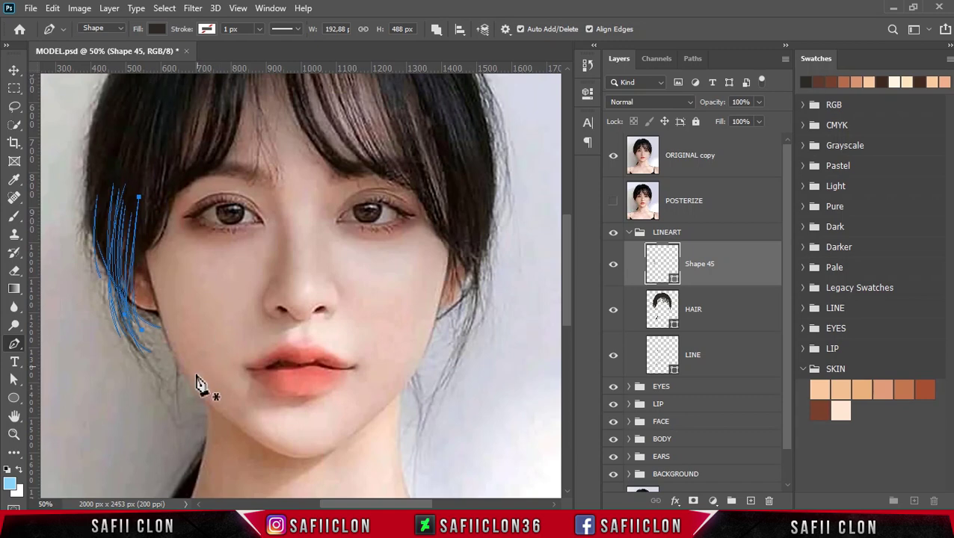
Extend the strand with more curved anchors and begin another one beside the cheek
left_click_drag(90, 273, 104, 302)
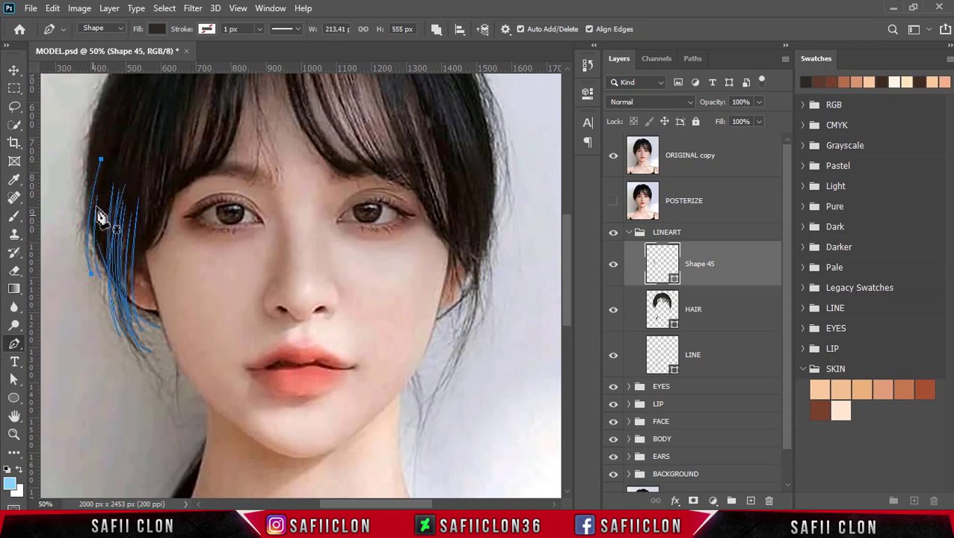
left_click_drag(75, 237, 85, 232)
left_click(92, 163)
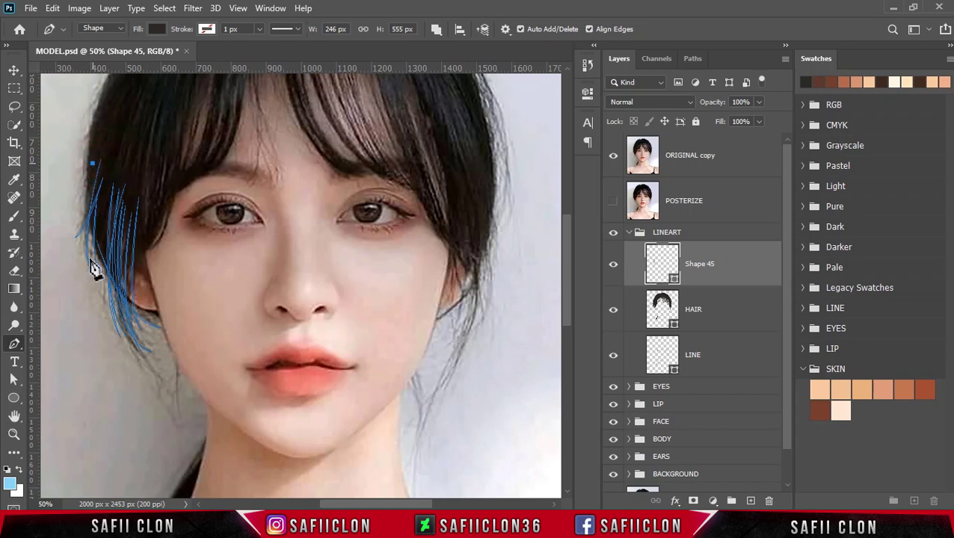
left_click_drag(87, 266, 87, 262)
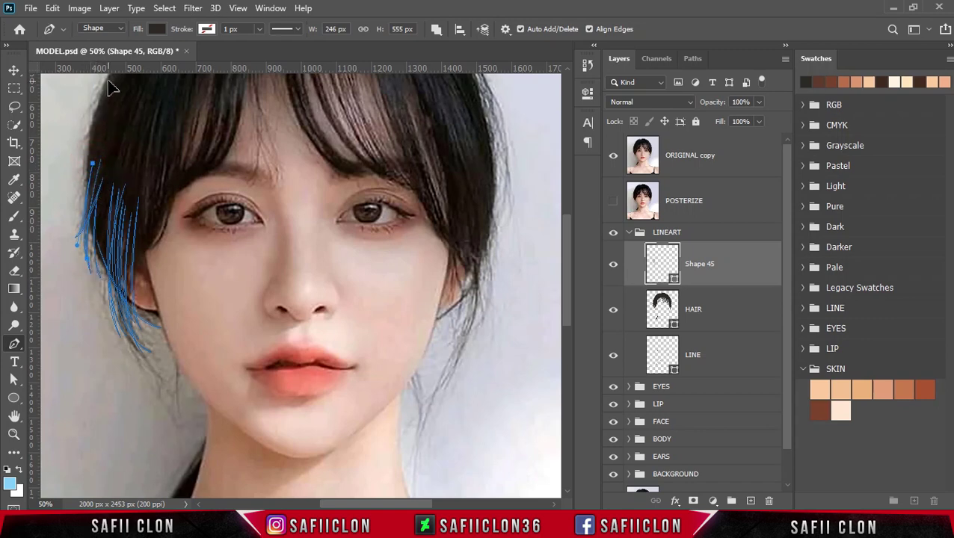
left_click(101, 218)
left_click_drag(101, 311, 95, 321)
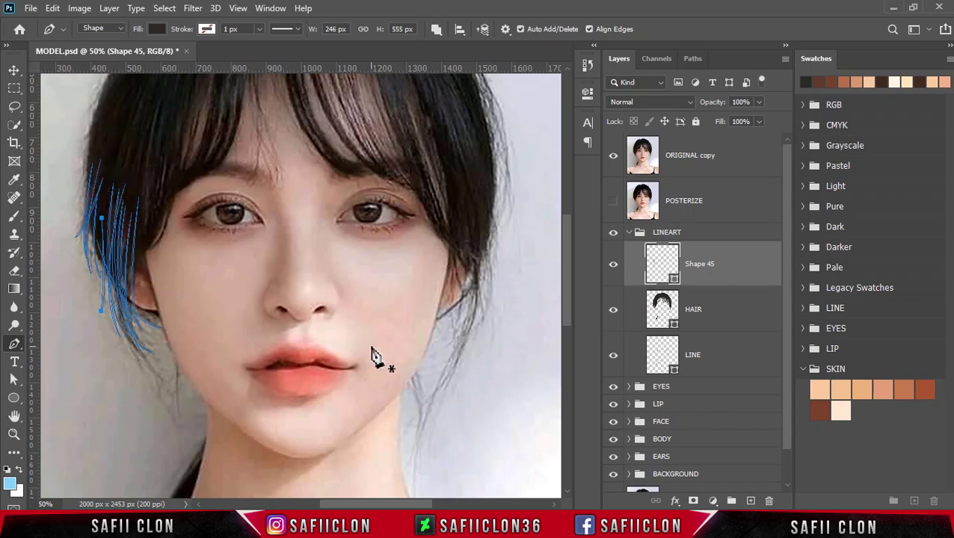
scroll(219, 386, "down", 1)
scroll(222, 381, "down", 1)
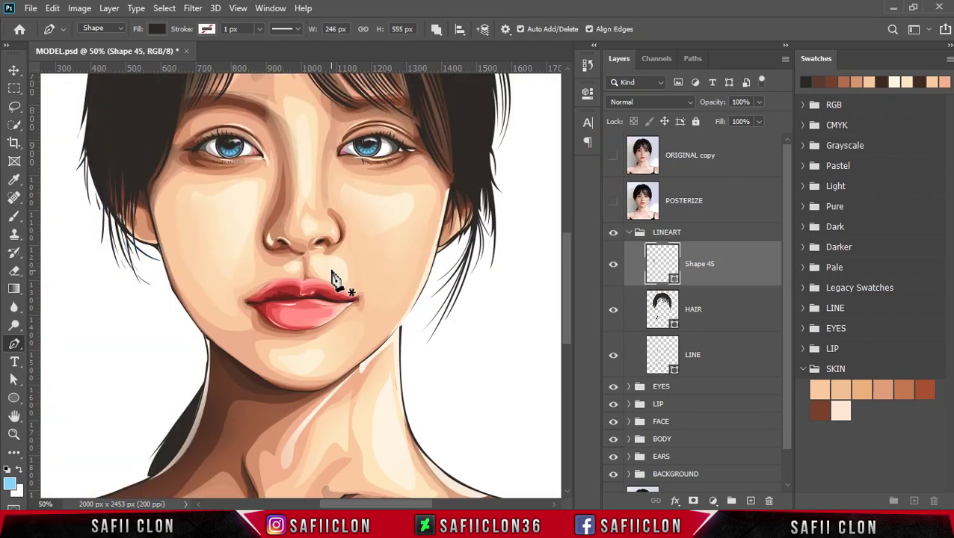
Set Path Operations to New Layer so the next path starts a new shape
scroll(334, 277, "down", 1)
scroll(334, 277, "down", 1)
scroll(334, 278, "up", 1)
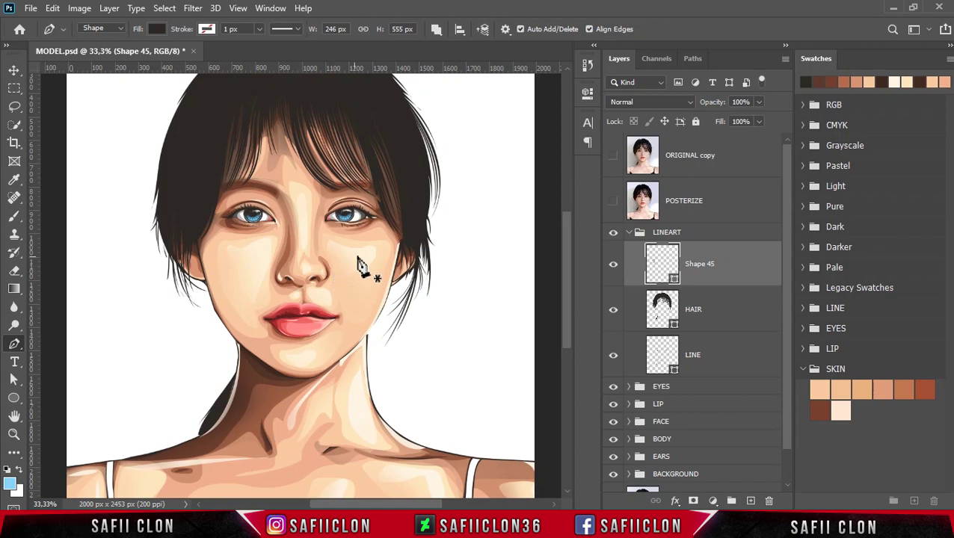
scroll(389, 277, "up", 2)
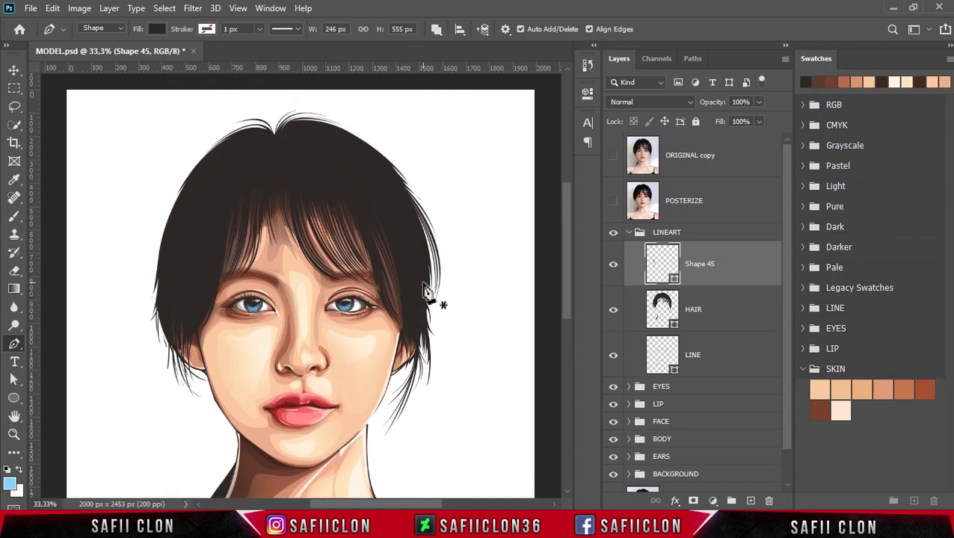
left_click(437, 30)
left_click(453, 43)
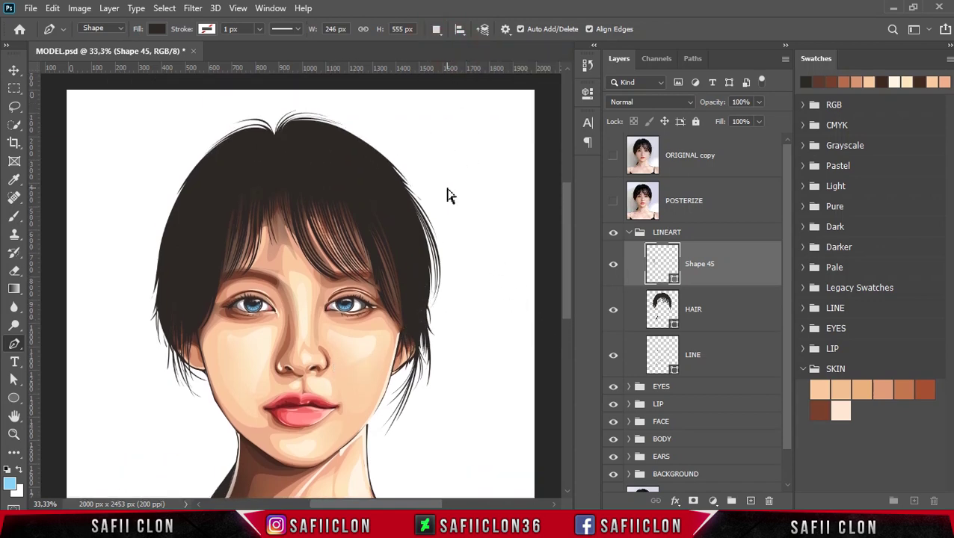
Show the POSTERIZE photo and zoom in closer on the top of the hair and bangs
left_click(612, 203)
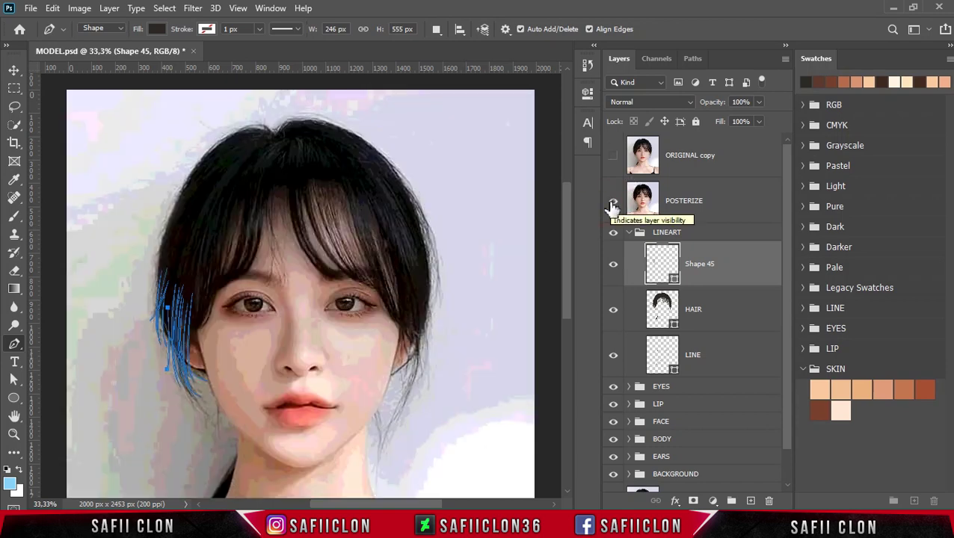
scroll(224, 249, "up", 1)
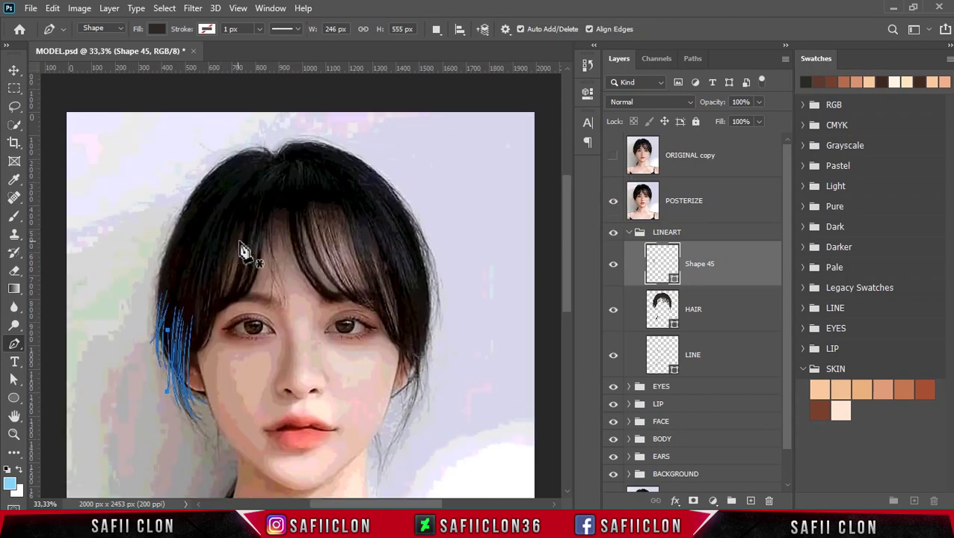
scroll(239, 249, "up", 1, "alt")
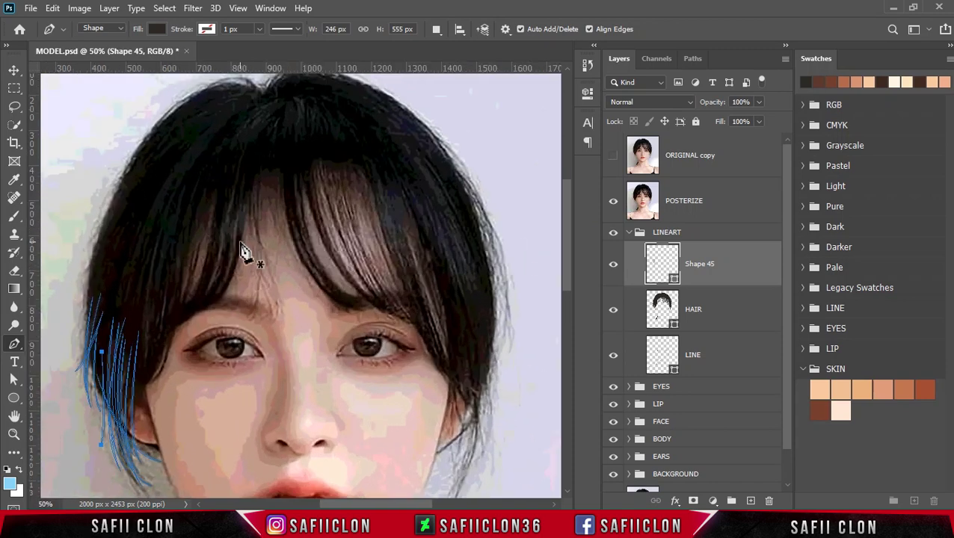
scroll(138, 249, "up", 1)
scroll(138, 249, "up", 1)
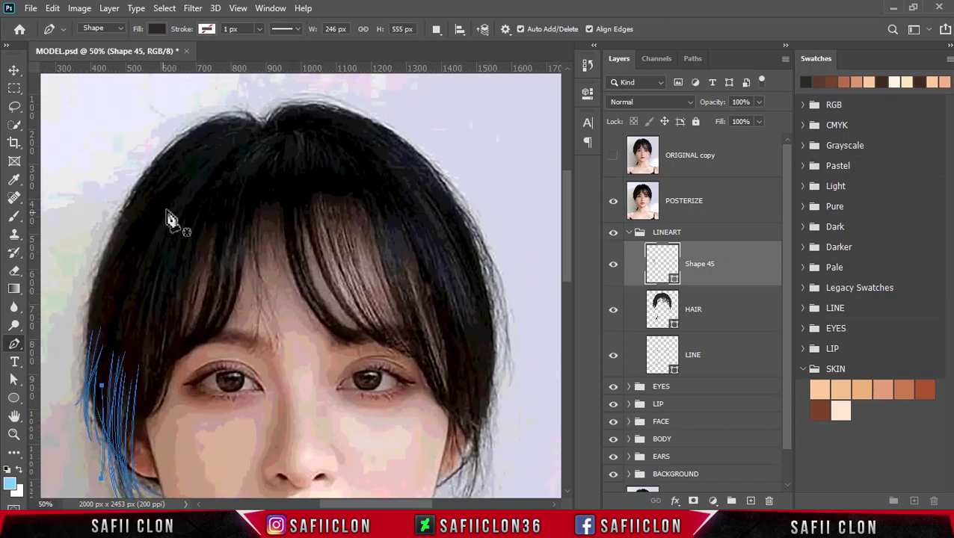
Trace a closed strand from the crown down the left side of the hair
left_click(197, 170)
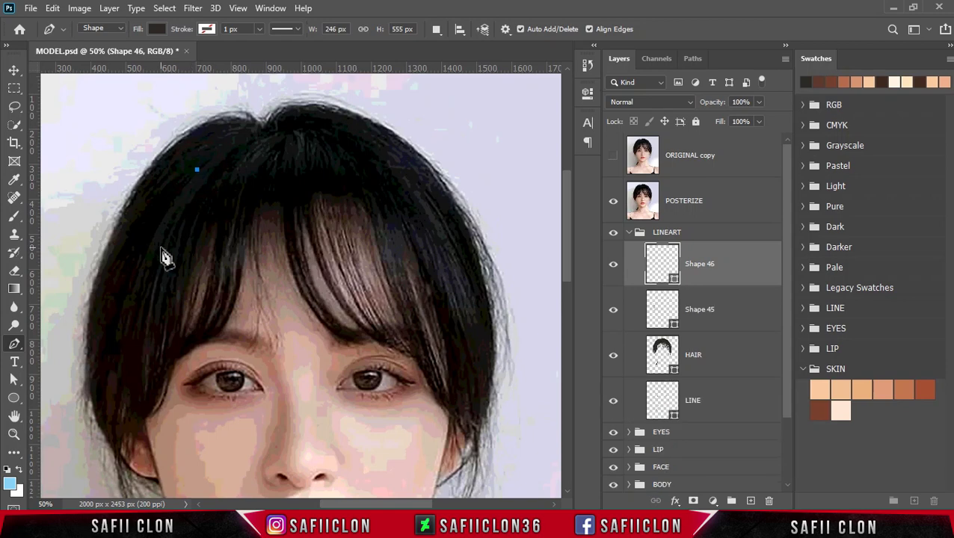
left_click_drag(118, 329, 104, 416)
left_click(118, 329, "alt")
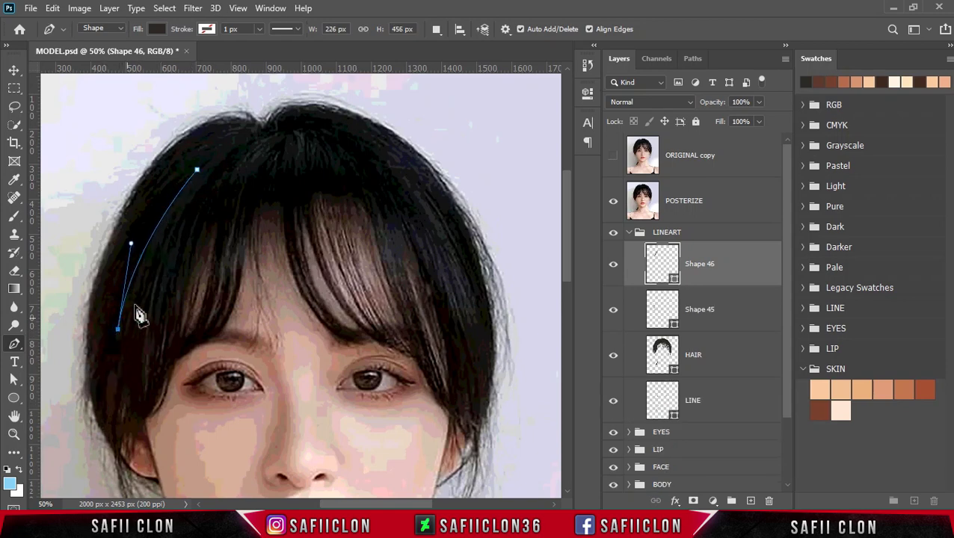
left_click_drag(156, 257, 178, 213)
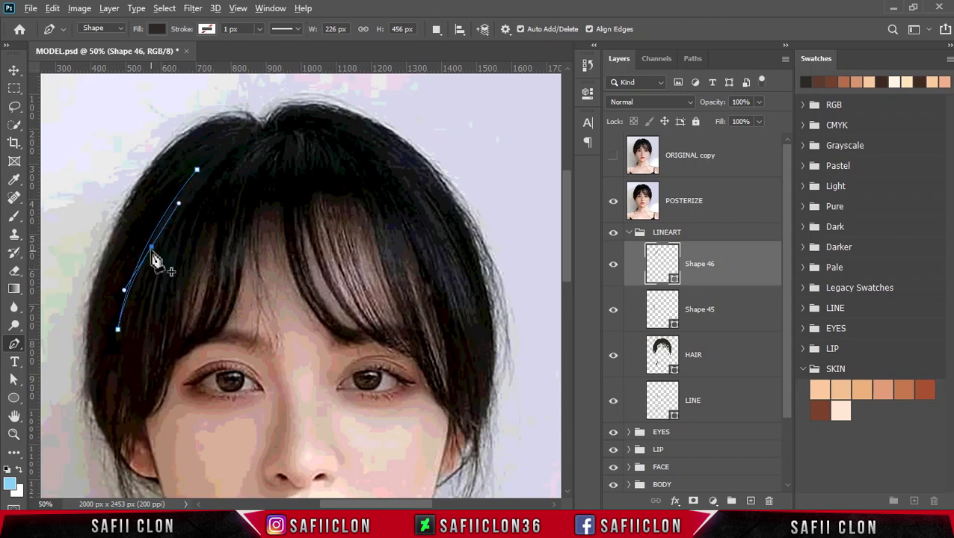
left_click_drag(119, 393, 121, 342)
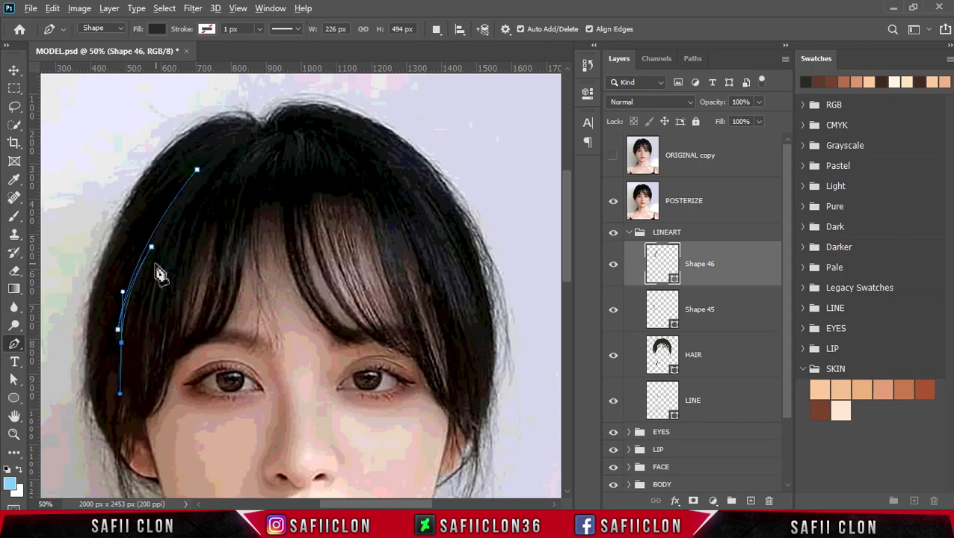
left_click_drag(197, 169, 201, 196)
Trace a second strand running down toward the lower hair and back up
left_click(166, 230)
left_click(128, 341)
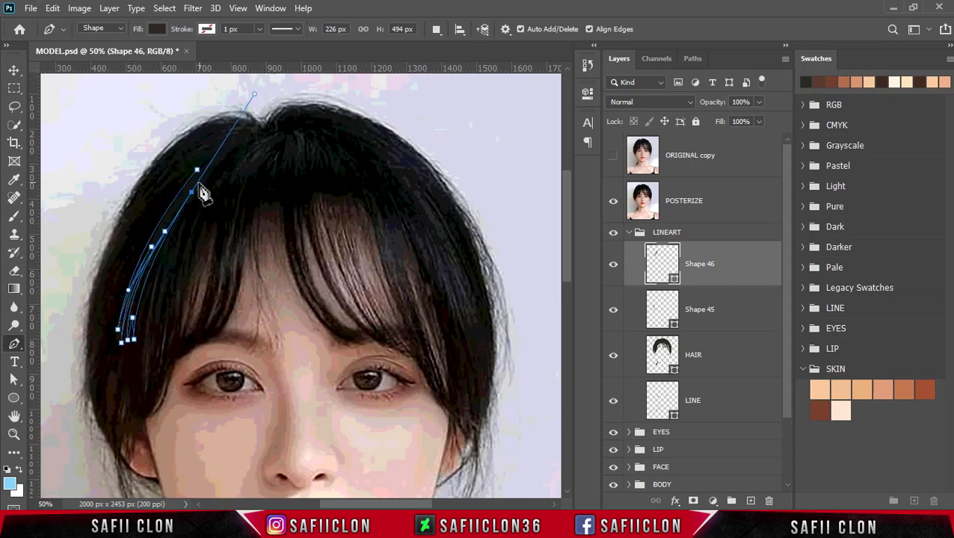
left_click(144, 372)
left_click_drag(144, 411, 142, 476)
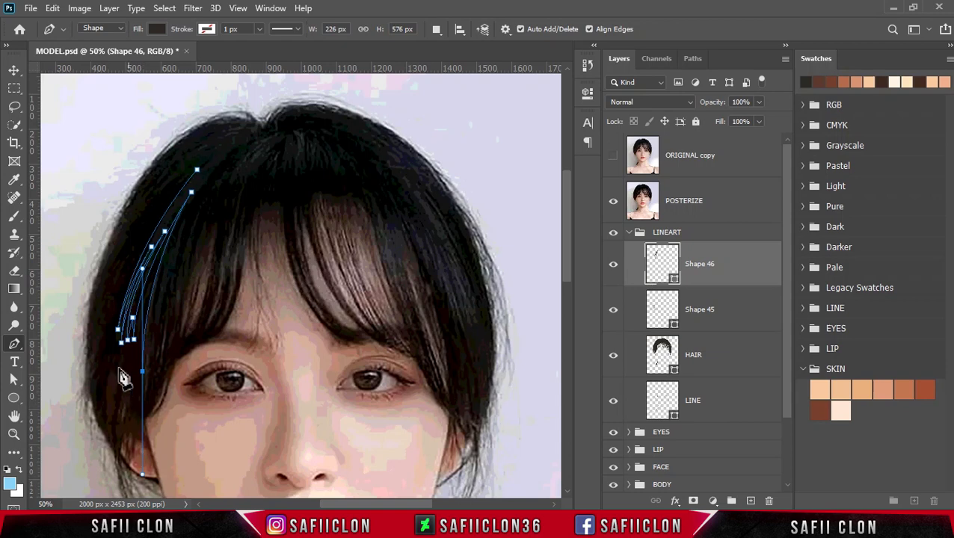
left_click_drag(177, 238, 179, 267)
left_click_drag(151, 361, 154, 421)
left_click(151, 363, "alt")
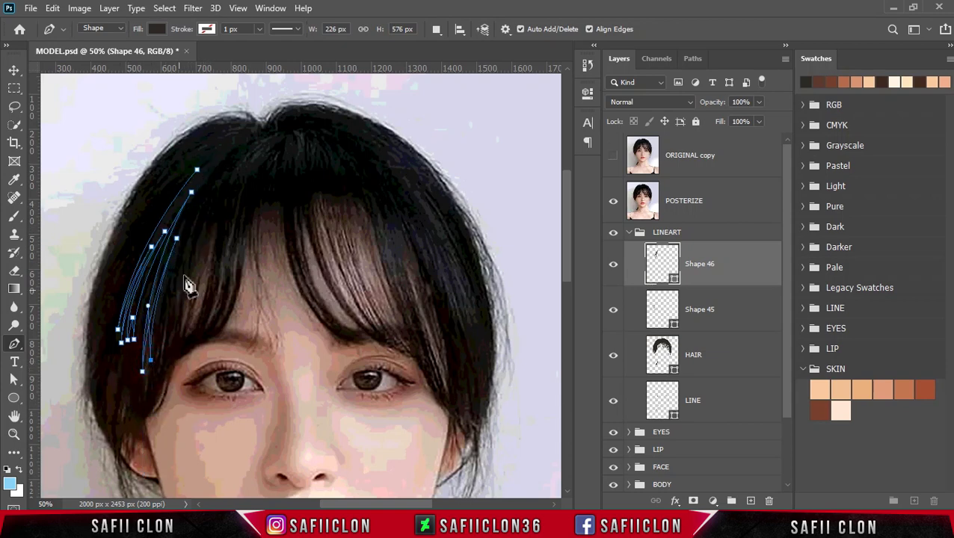
Close a last strand up to the hair parting, set Combine Shapes, and hide the photo
left_click(153, 354)
left_click_drag(191, 214, 228, 140)
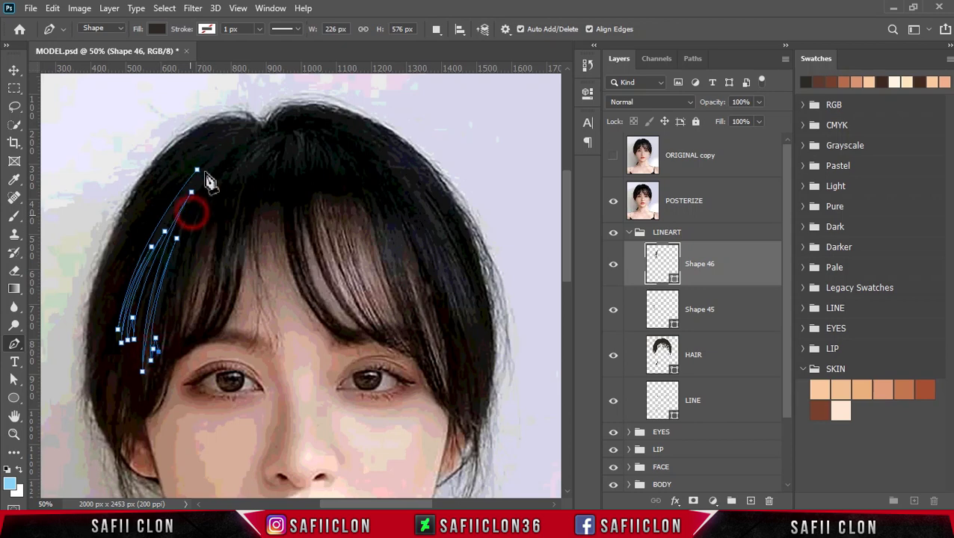
left_click(193, 216, "alt")
left_click(177, 238)
left_click_drag(231, 156, 283, 98)
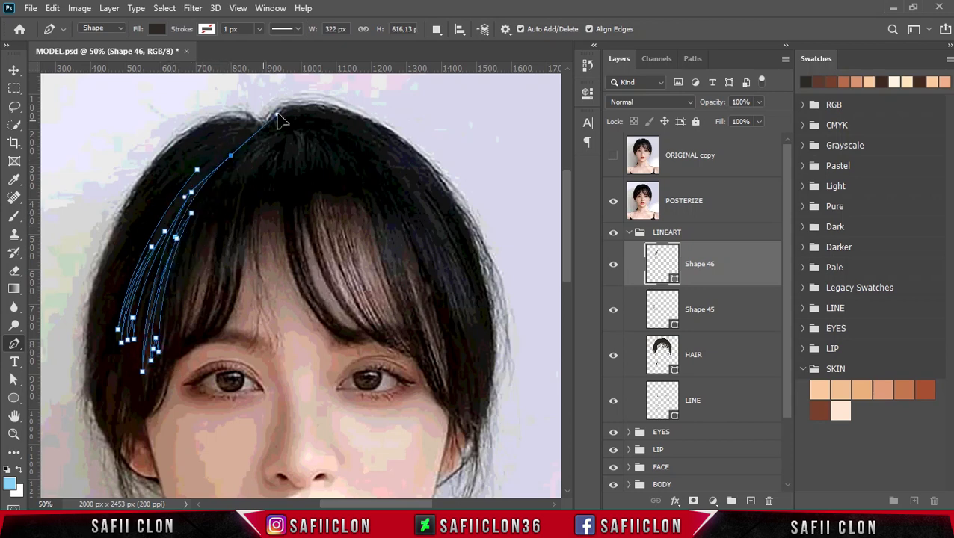
left_click(231, 156, "alt")
left_click_drag(214, 166, 166, 226)
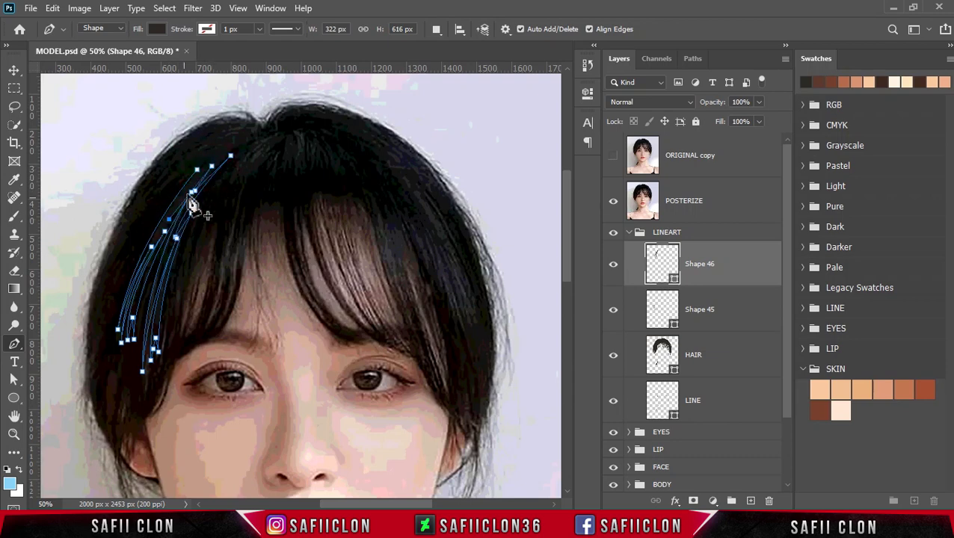
left_click(210, 162)
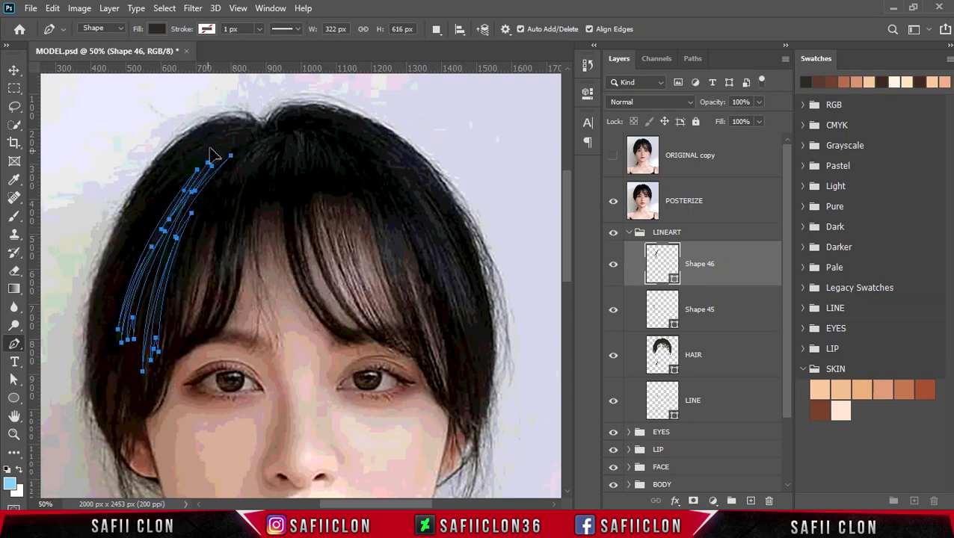
left_click(436, 28)
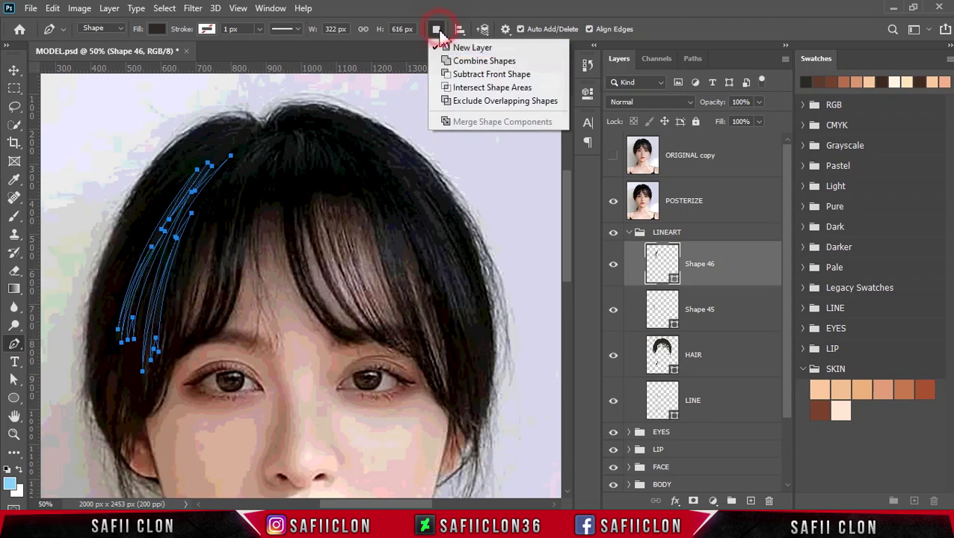
left_click(452, 64)
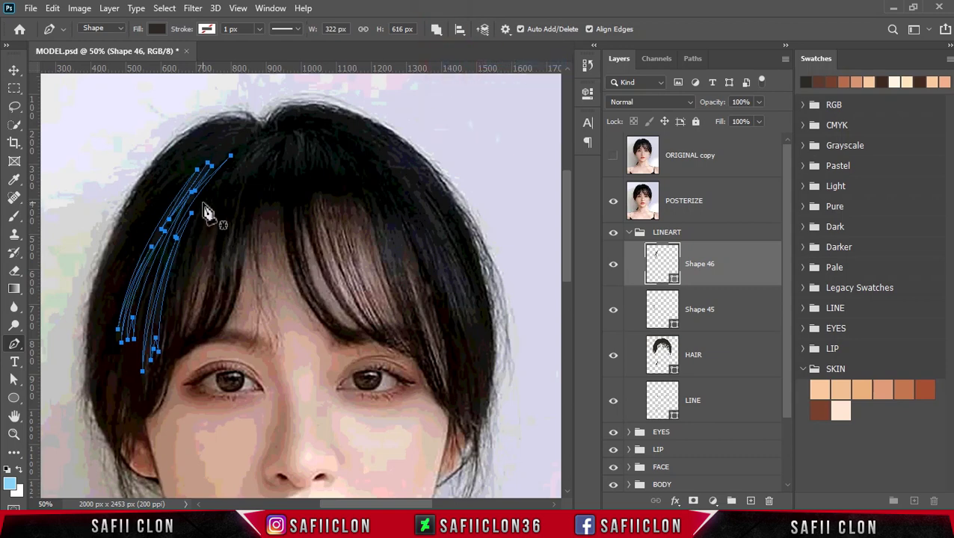
left_click(614, 206)
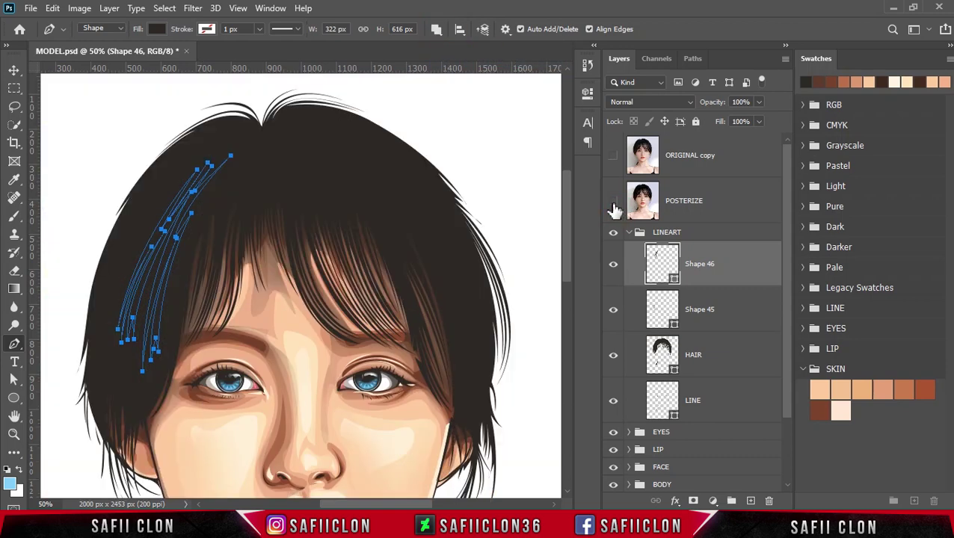
Import the HAIR.aco swatch set, collapse SKIN, and open Shape 46's fill colour
left_click(949, 60)
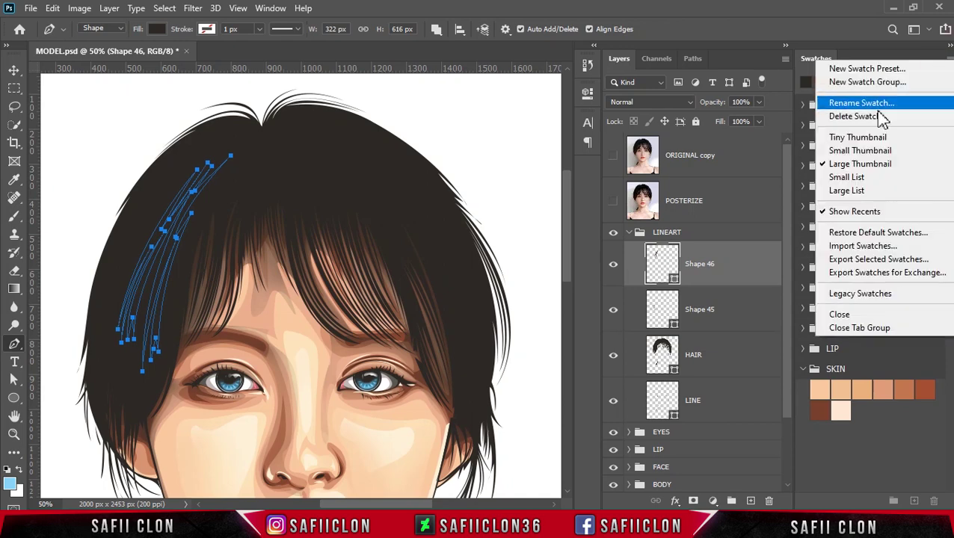
left_click(878, 251)
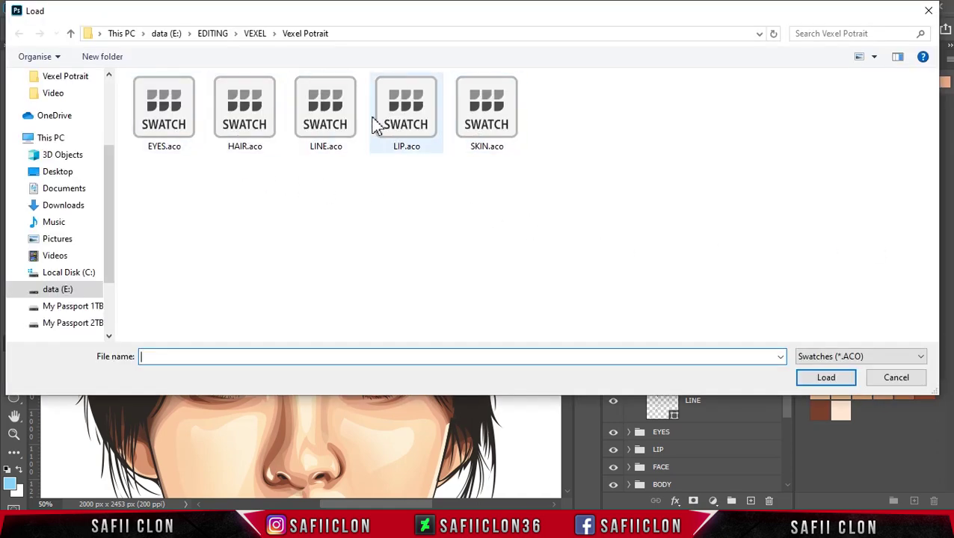
left_click(245, 129)
left_click(820, 382)
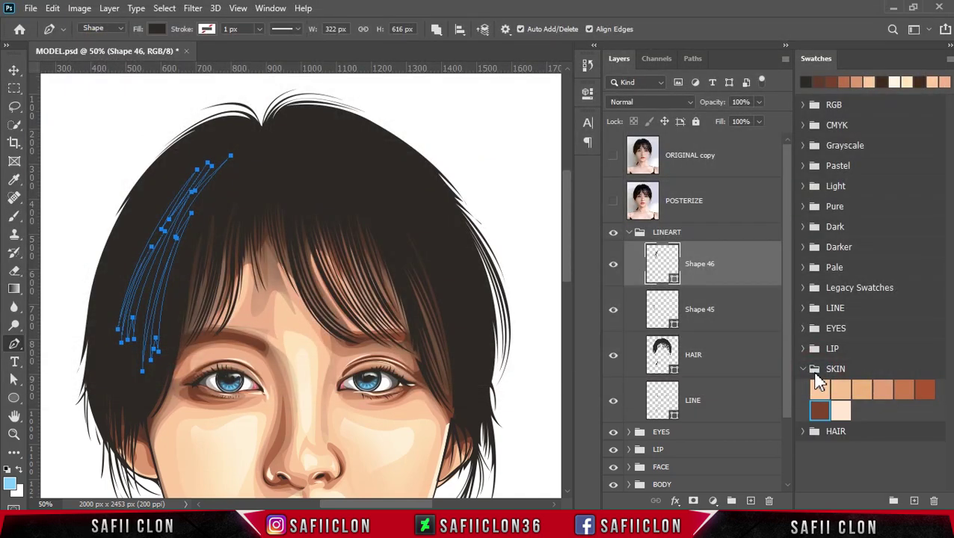
left_click(802, 432)
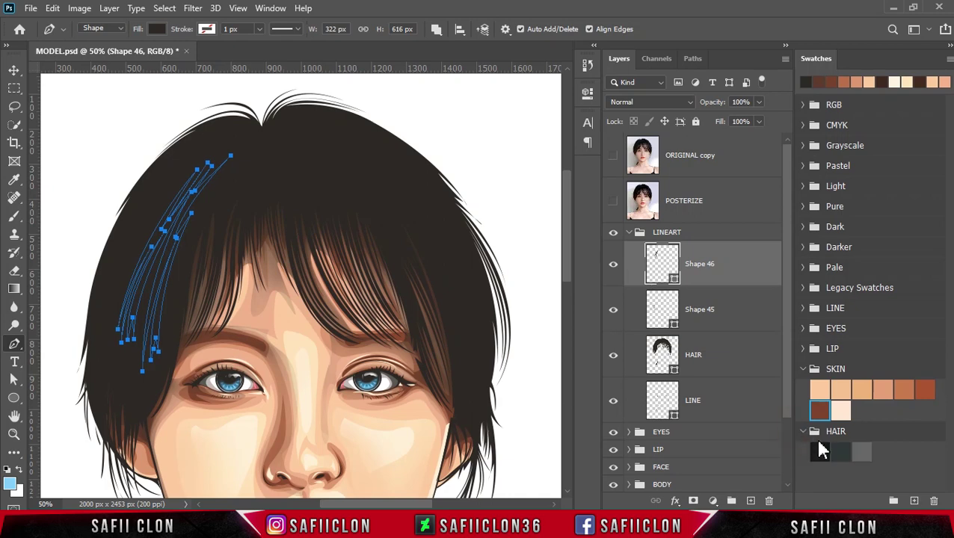
left_click(803, 369)
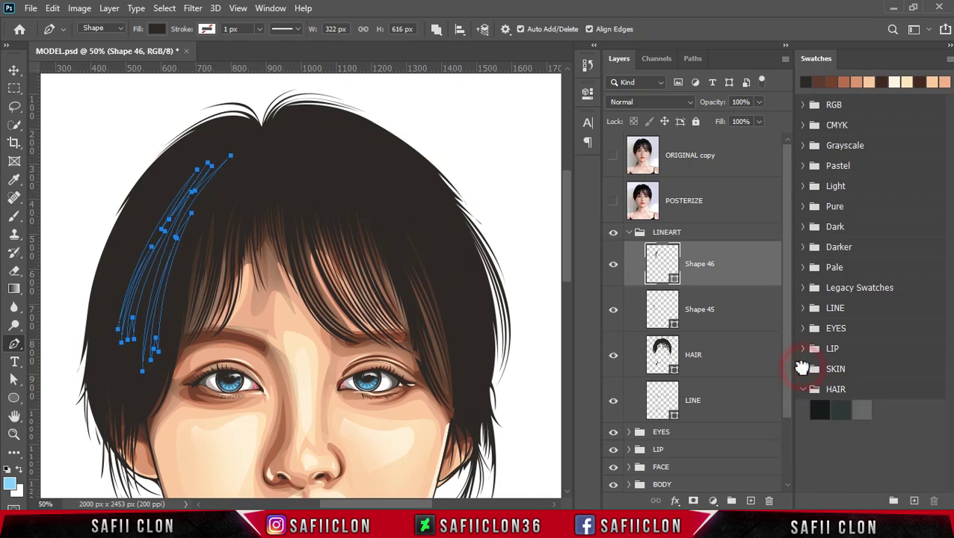
double_click(675, 280)
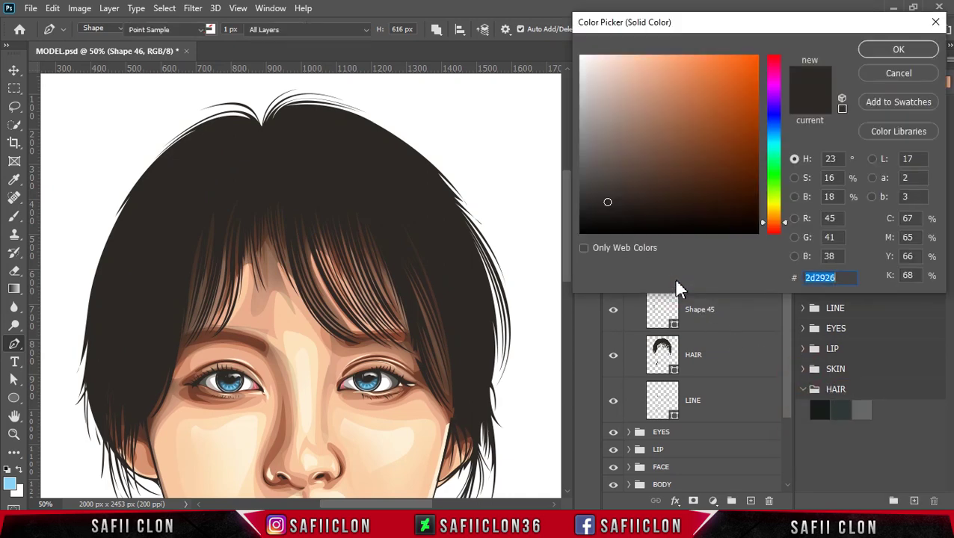
Fill Shape 46 with the HAIR swatch #2f3837 and set Path Operations to Combine Shapes
left_click(822, 411)
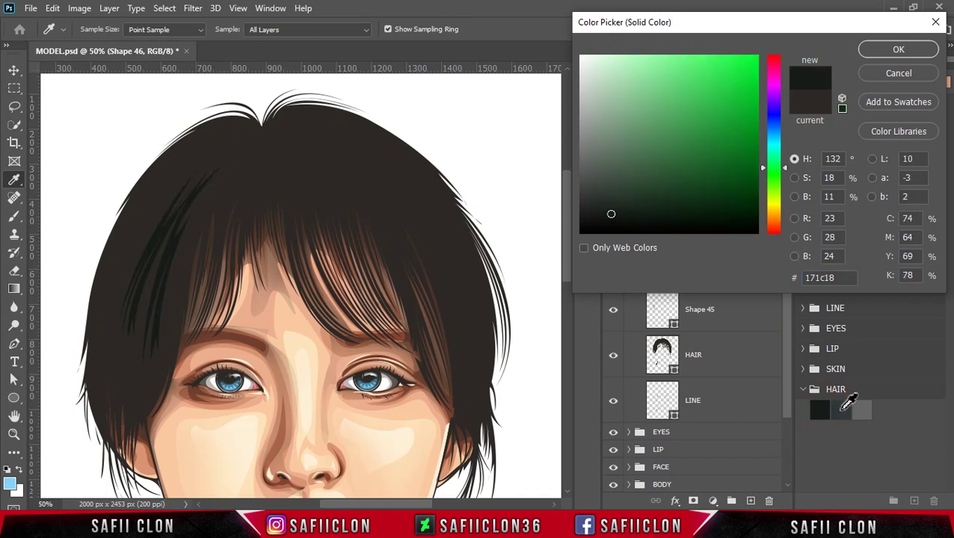
left_click(847, 409)
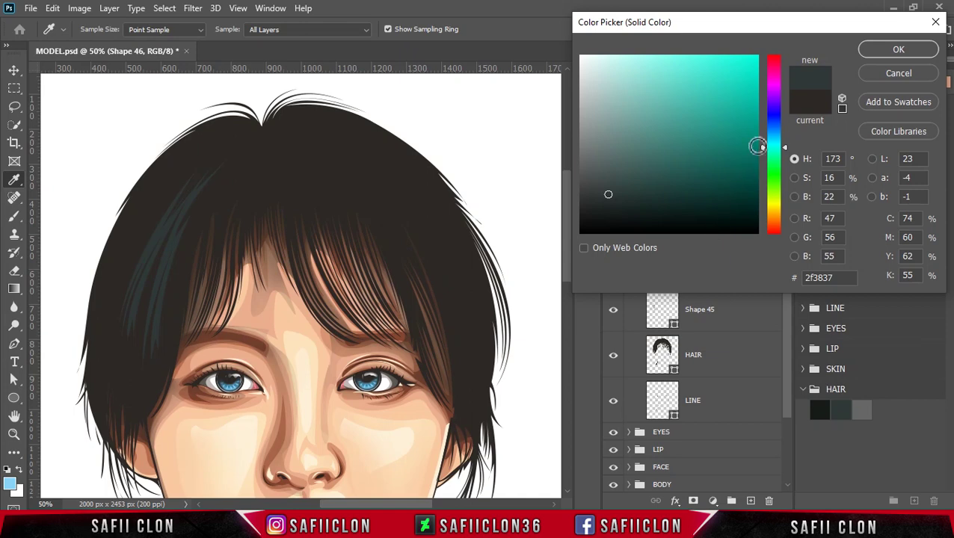
left_click(890, 51)
left_click(436, 30)
left_click(448, 62)
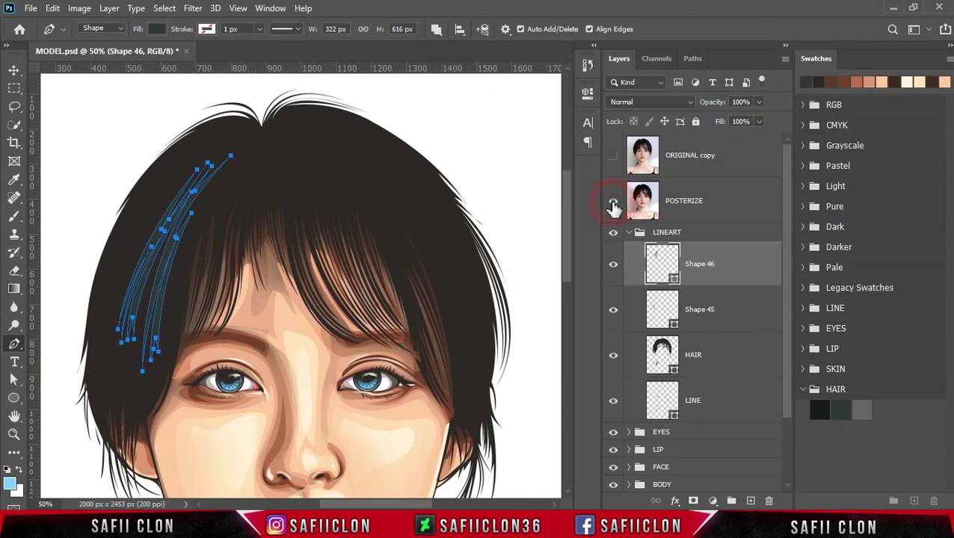
Compare the POSTERIZE and ORIGINAL copy references, then trace a sharp-tipped strand down the left hair
left_click(613, 204)
left_click(614, 157)
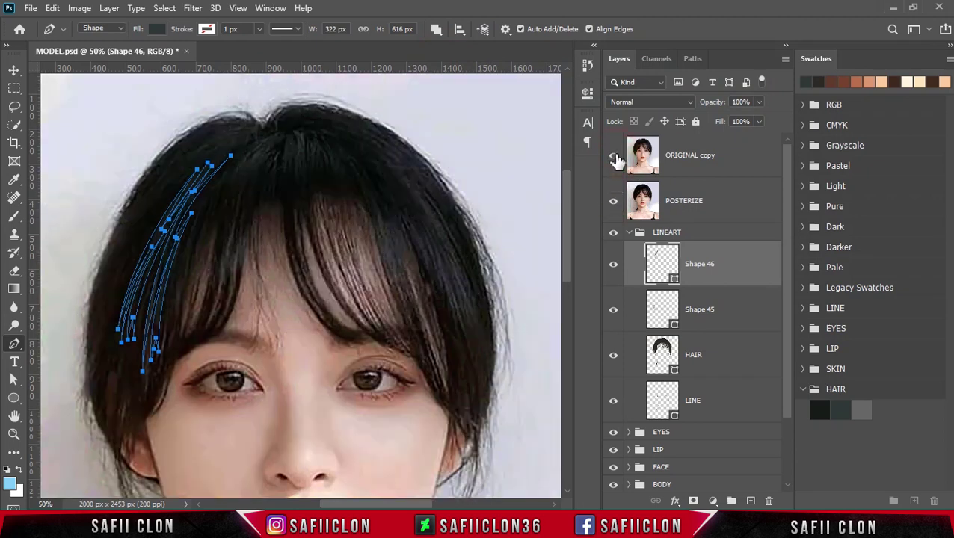
left_click(614, 160)
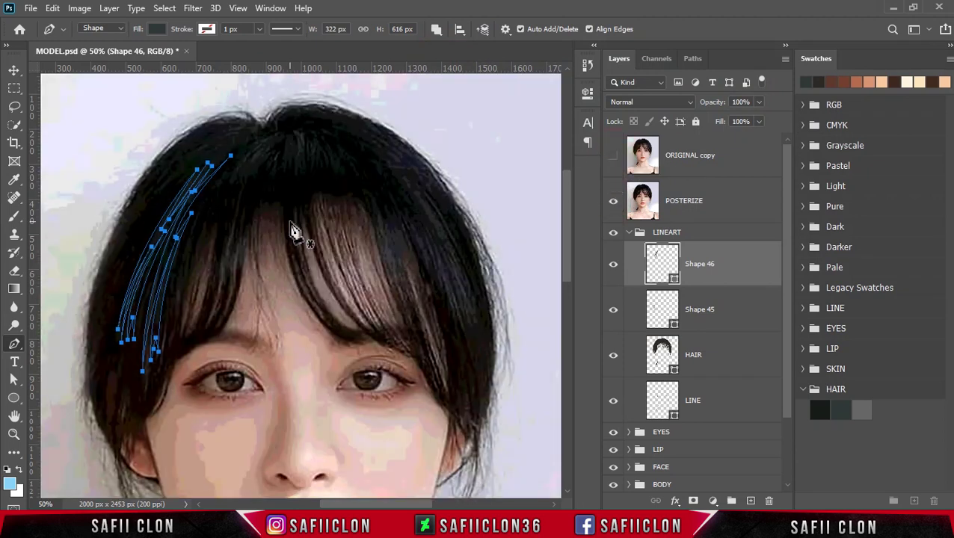
left_click(204, 200)
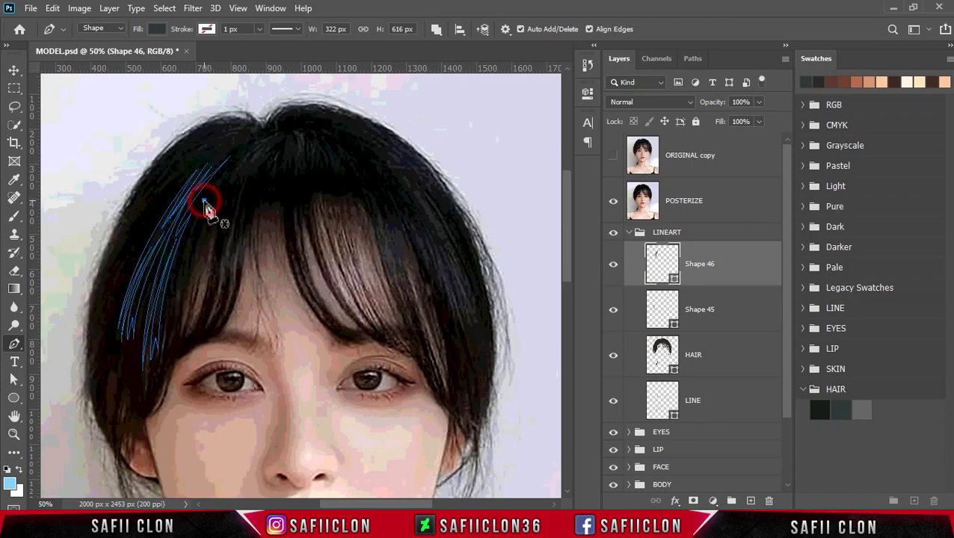
left_click_drag(171, 311, 166, 368)
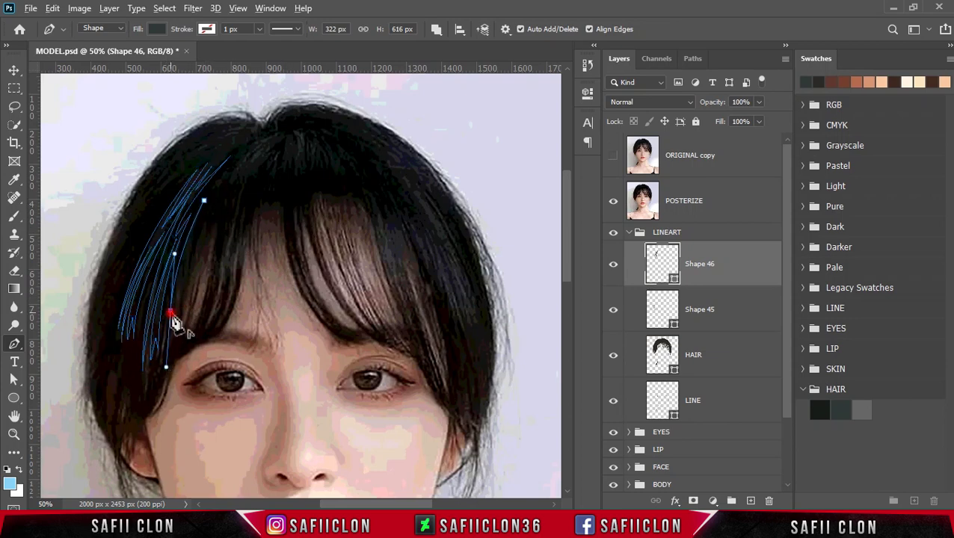
left_click_drag(193, 242, 202, 230)
left_click(193, 243, "alt")
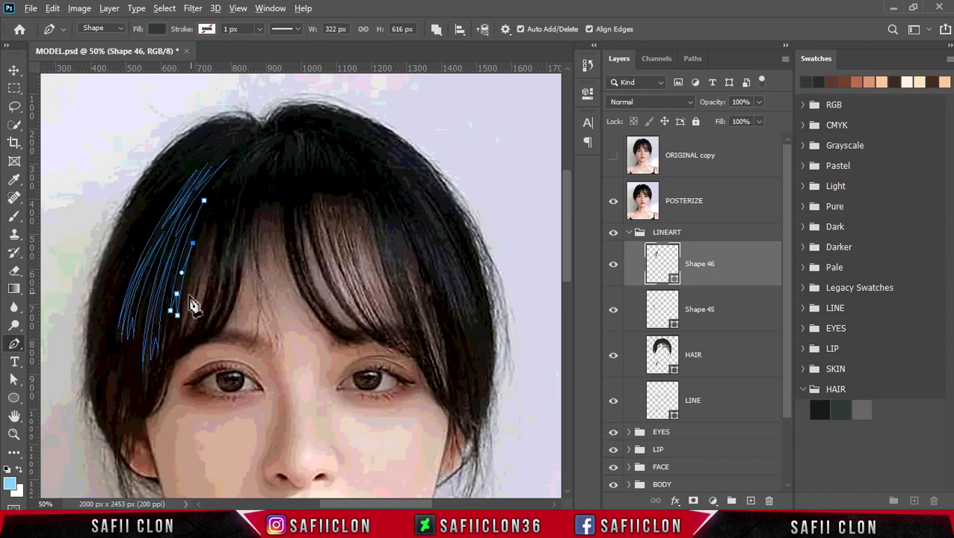
left_click(216, 200)
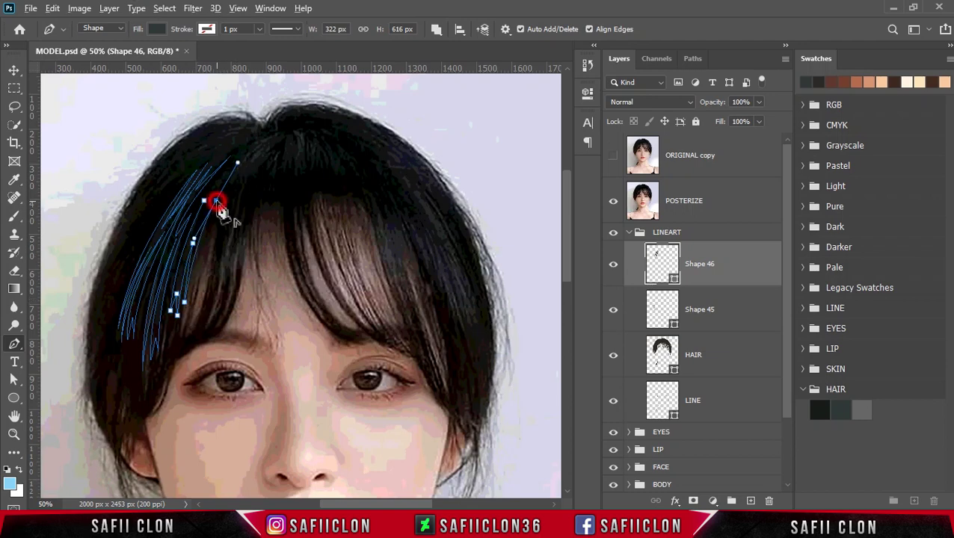
Zoom in on the hair and toggle POSTERIZE and ORIGINAL copy to check the line art
key("ctrl+plus")
left_click(160, 223)
left_click(141, 269)
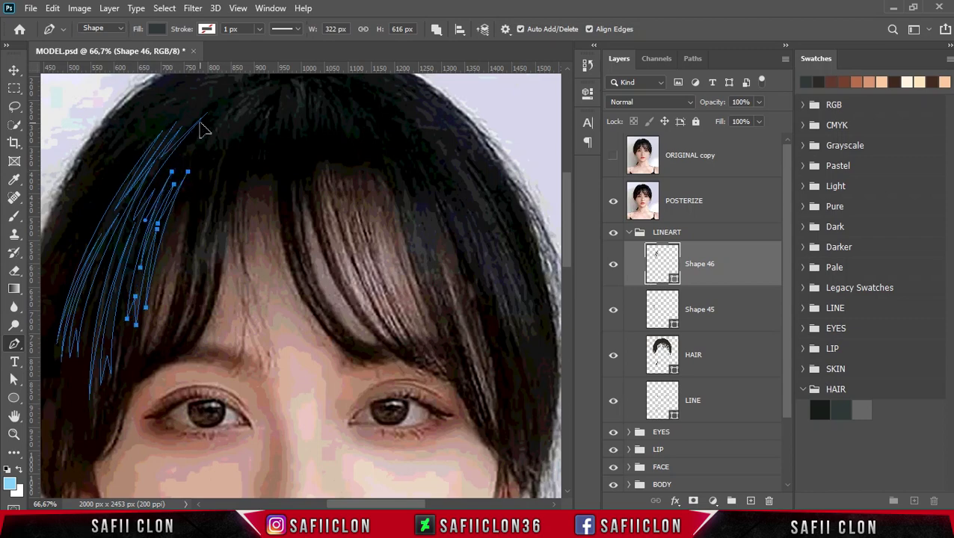
scroll(279, 277, "up", 3)
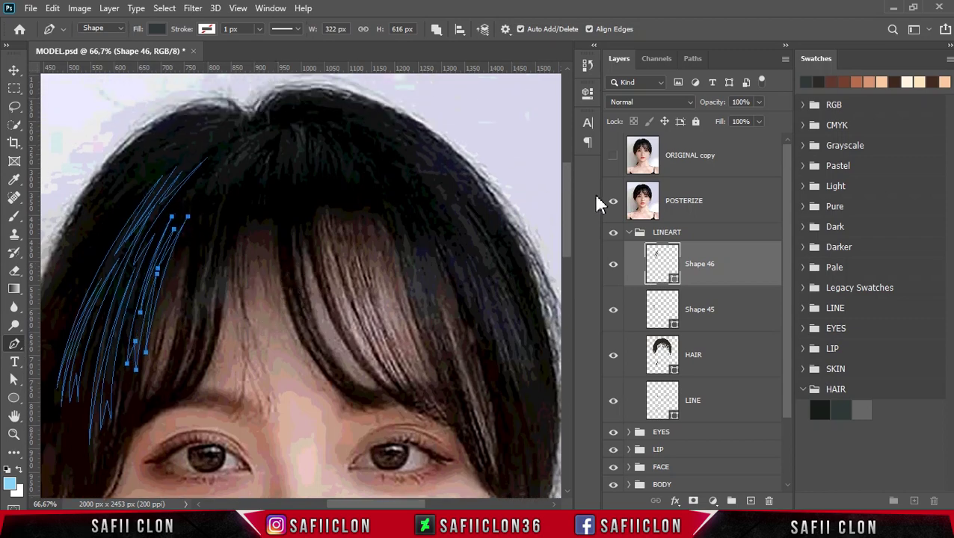
left_click(613, 201)
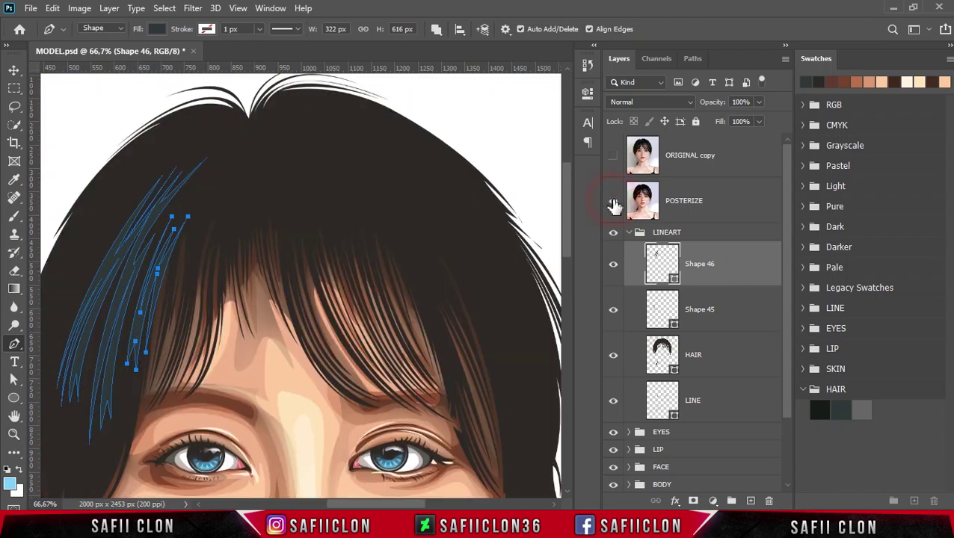
left_click(613, 202)
left_click(613, 160)
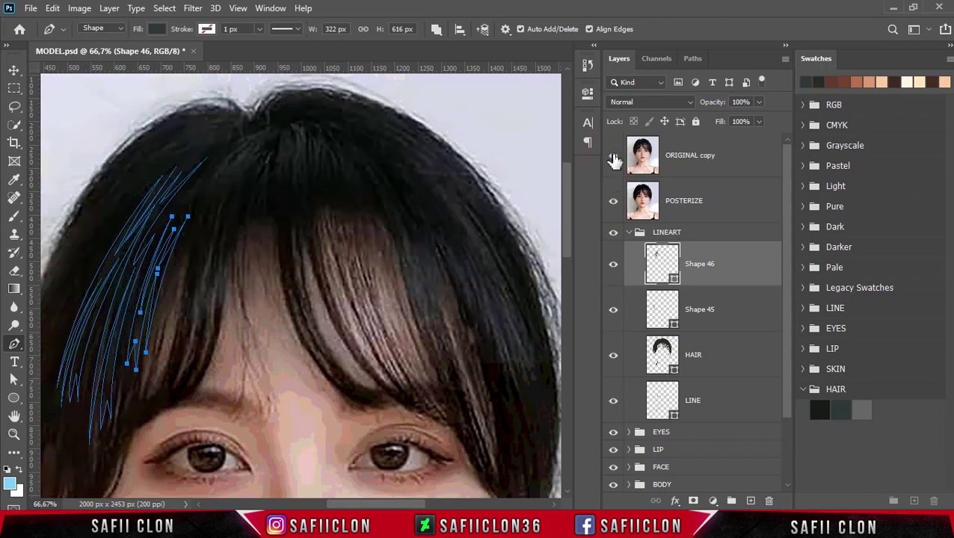
left_click(613, 160)
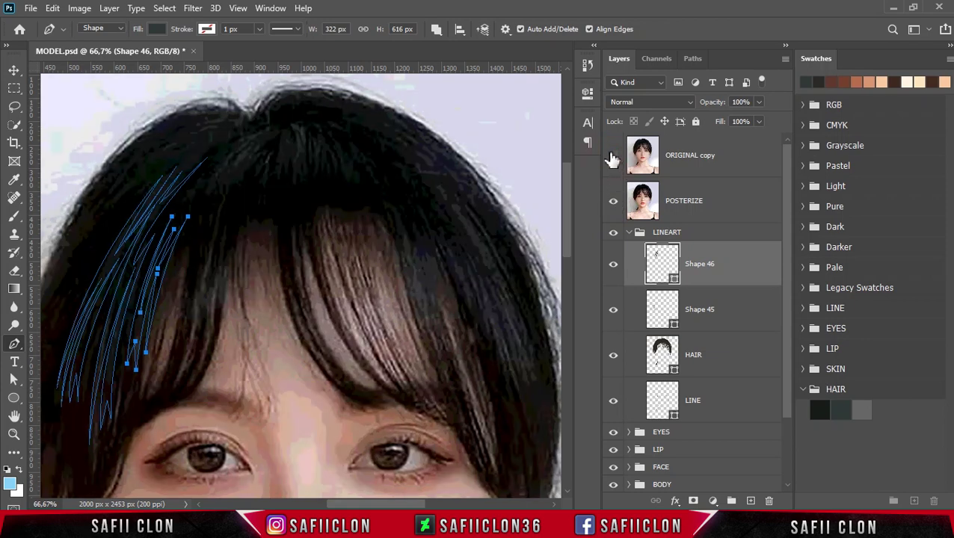
Trace a new curved strand from near the crown down toward the left hair
left_click(265, 129)
left_click_drag(186, 196, 161, 249)
left_click(230, 151)
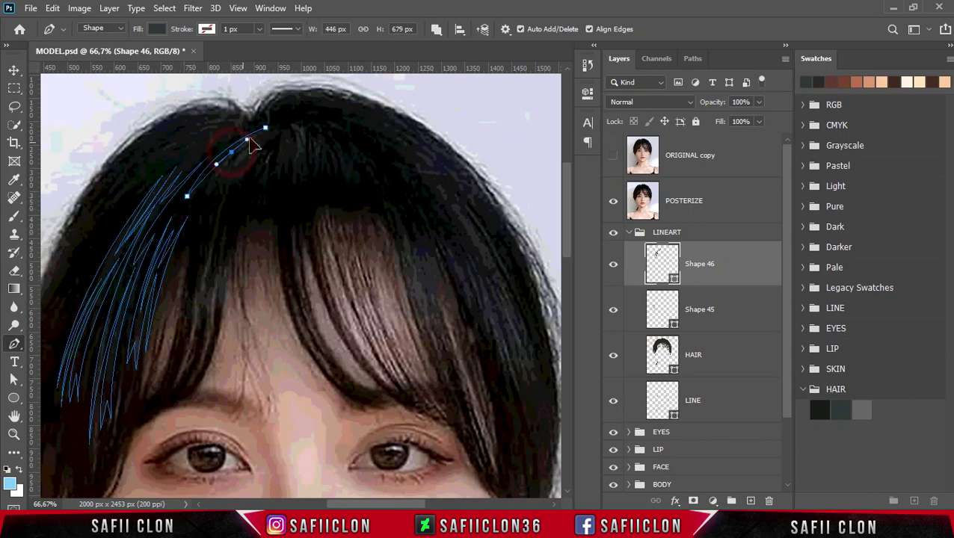
left_click_drag(248, 145, 276, 126)
left_click_drag(210, 197, 206, 225)
left_click(224, 192)
left_click_drag(250, 162, 274, 142)
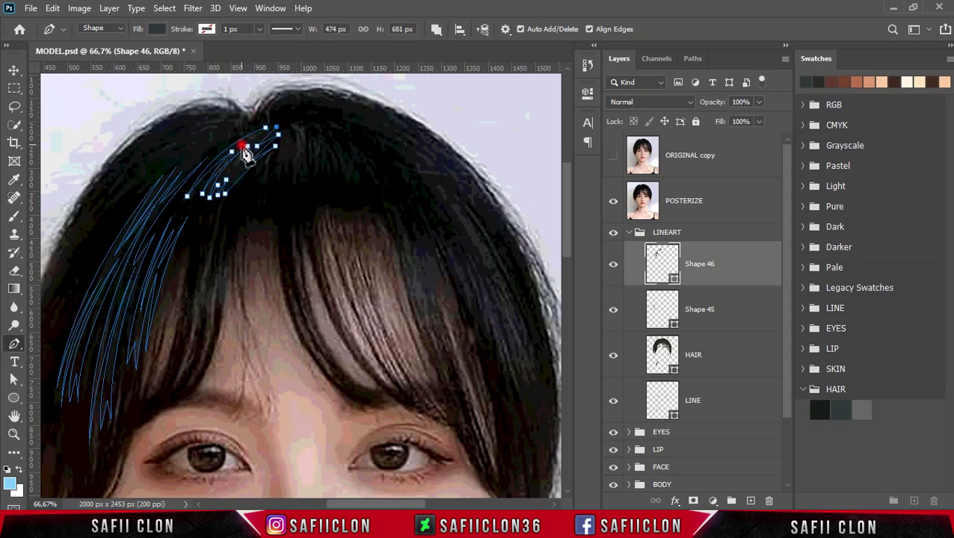
mouse_move(271, 179)
left_mouse_down()
mouse_move(283, 164)
mouse_move(304, 181)
left_mouse_up()
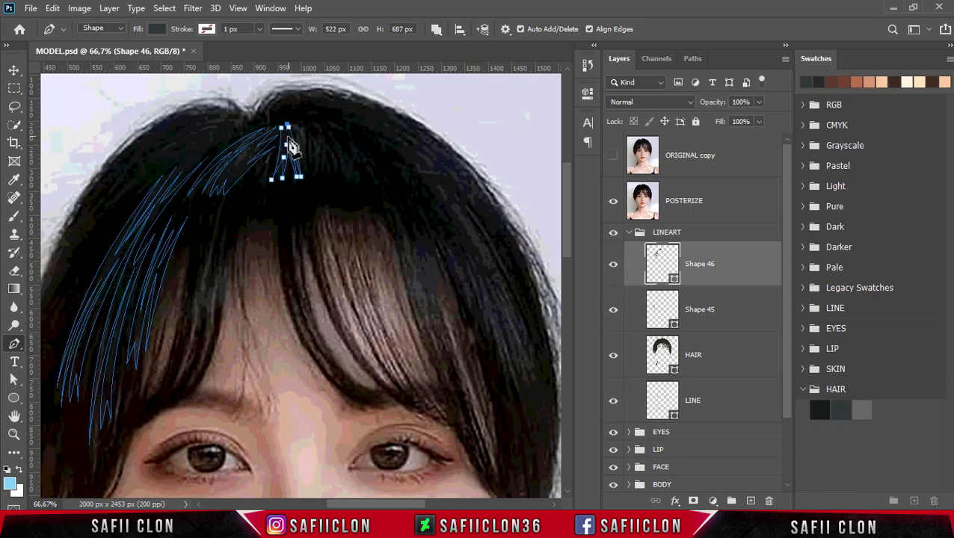
Trace another strand curving down from the crown just right of the parting
left_click_drag(311, 184, 313, 218)
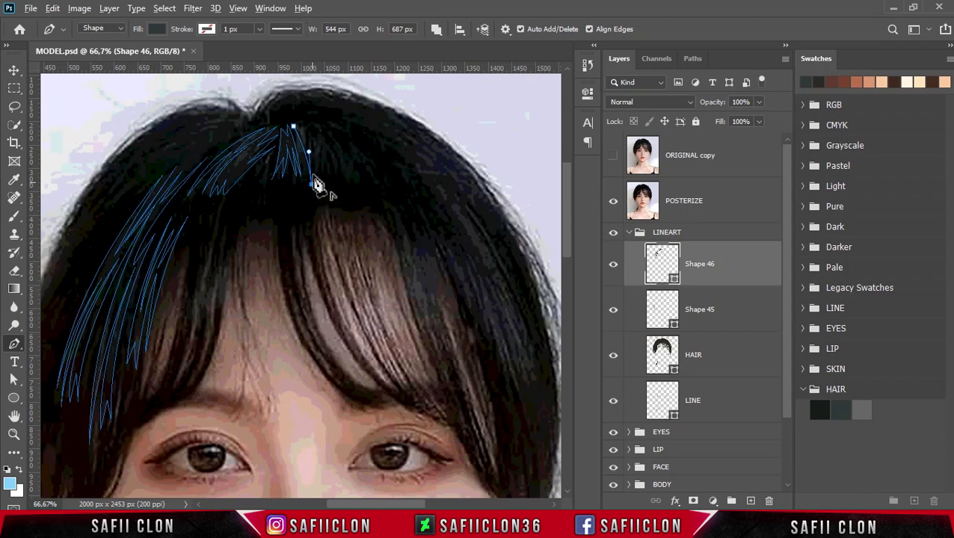
left_click_drag(305, 138, 312, 130)
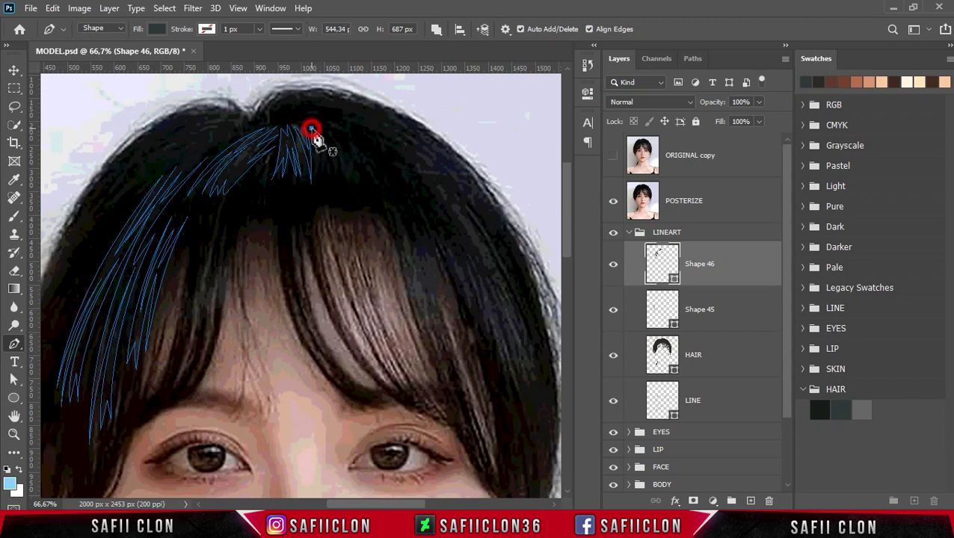
left_click_drag(320, 153, 324, 142)
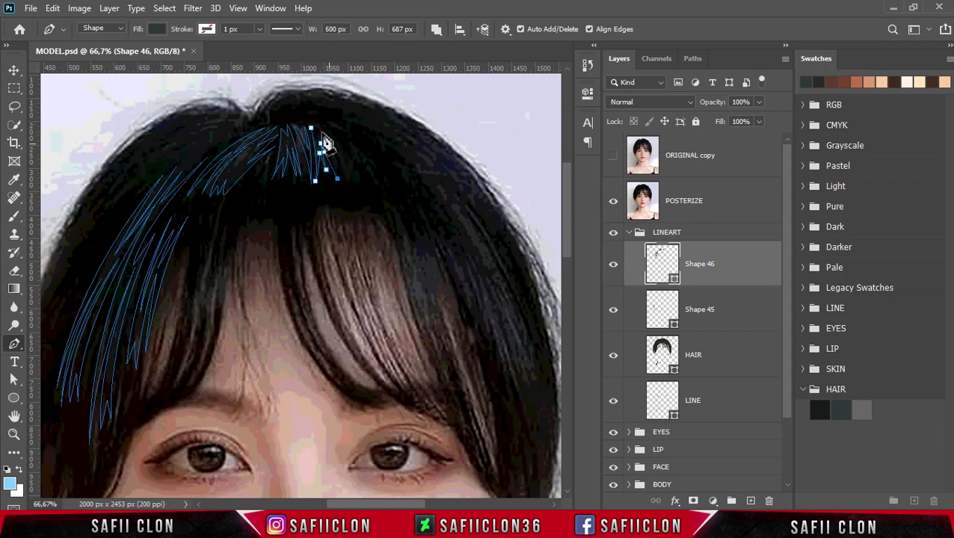
left_click(322, 136)
left_click(327, 131)
mouse_move(348, 181)
left_mouse_down()
mouse_move(347, 208)
mouse_move(356, 184)
mouse_move(381, 193)
left_mouse_up()
left_click_drag(346, 133, 322, 118)
left_click_drag(356, 156, 332, 137)
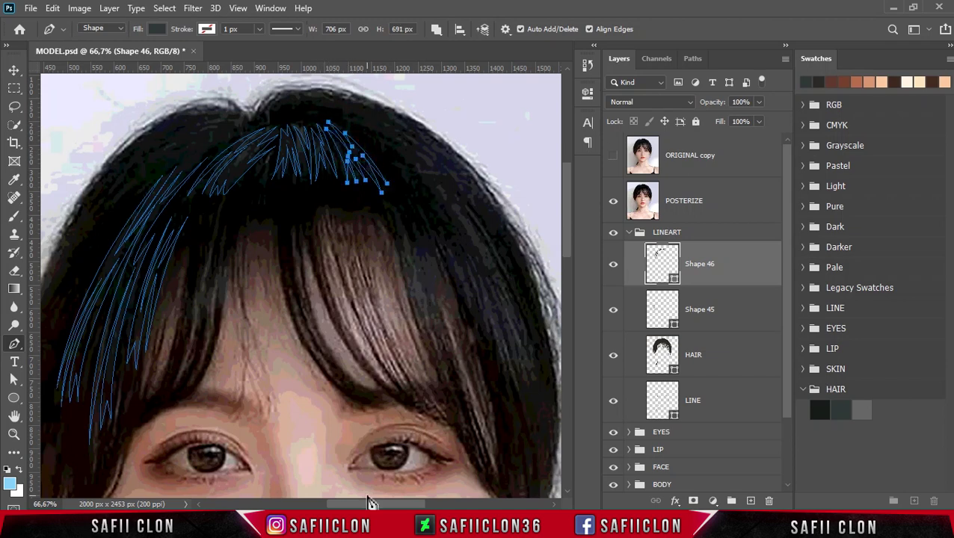
scroll(370, 502, "right", 3)
Hide ORIGINAL copy, recheck POSTERIZE, and trace a strand down the right bangs
left_click(613, 157)
left_click(613, 200)
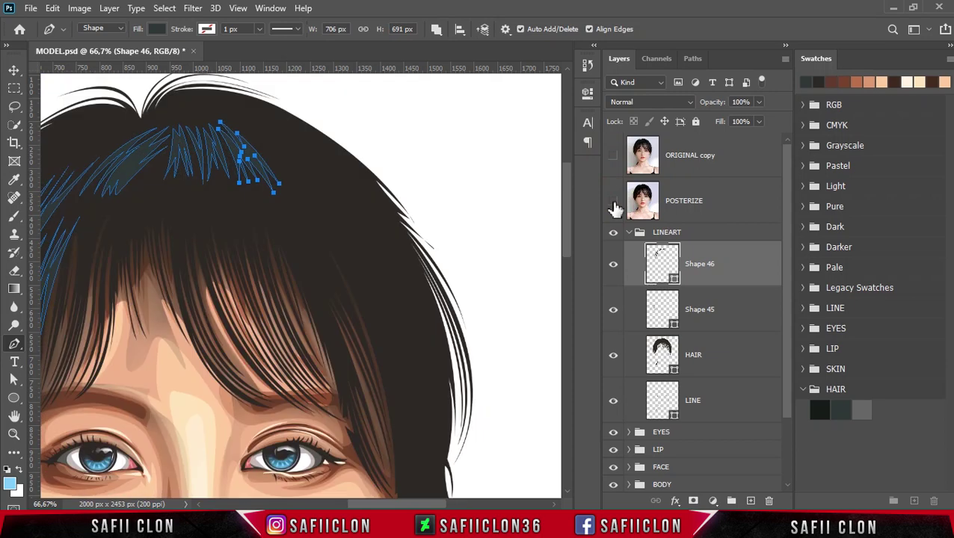
left_click(614, 200)
left_click(277, 205)
left_click_drag(322, 336, 349, 365)
left_click_drag(328, 301, 299, 244)
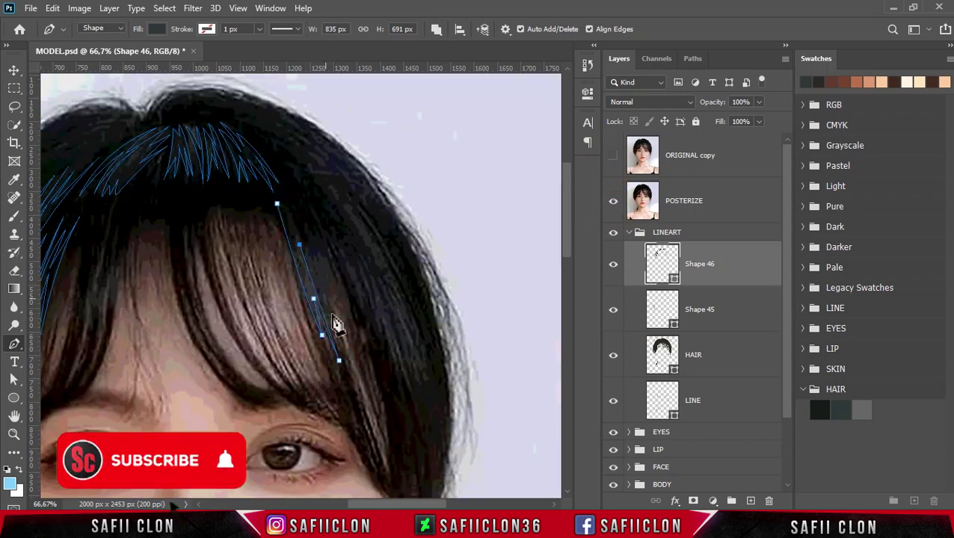
Add a neighbouring strand further right on the bangs, closed at its top
left_click_drag(374, 382, 375, 384)
left_click_drag(357, 342, 330, 290)
left_click_drag(305, 204, 322, 230)
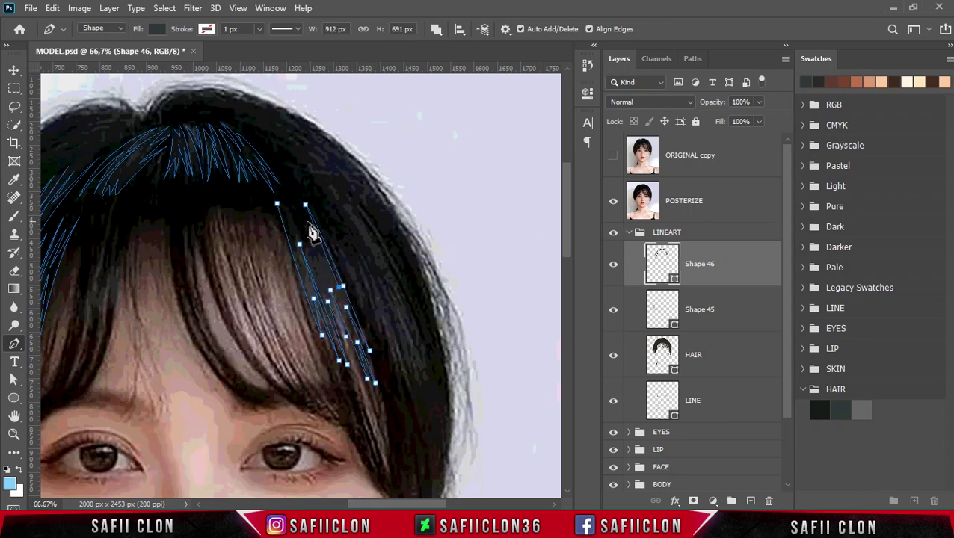
left_click_drag(290, 203, 292, 212)
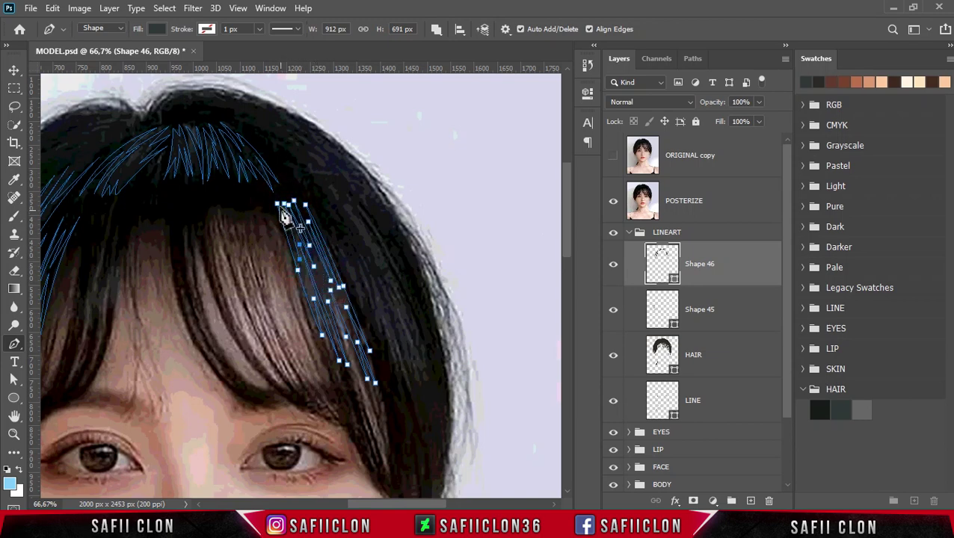
Trace a long strand from the crown down the right side toward the cheek
left_click(289, 171)
left_click_drag(393, 365, 370, 279)
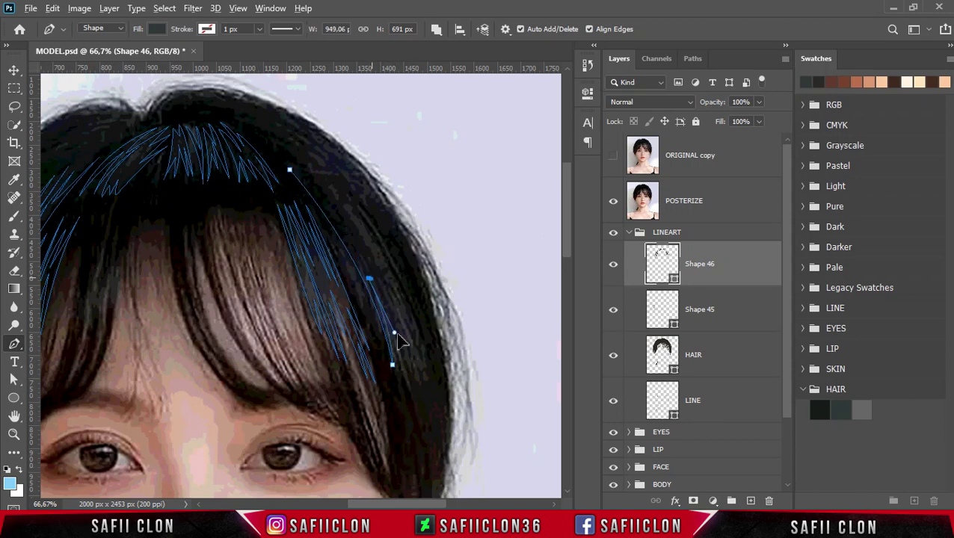
scroll(398, 342, "right", 3)
scroll(368, 352, "down", 3)
left_click_drag(323, 353, 321, 430)
left_click(285, 196)
mouse_move(339, 354)
left_mouse_down()
mouse_move(355, 428)
mouse_move(354, 400)
mouse_move(362, 421)
mouse_move(343, 466)
left_mouse_up()
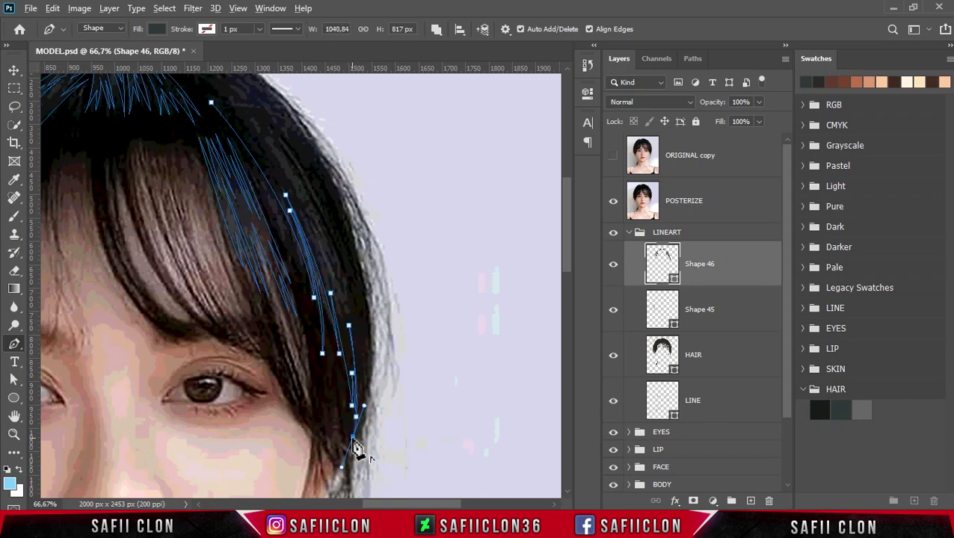
left_click_drag(329, 258, 280, 155)
left_click(330, 258, "alt")
left_click_drag(364, 377, 367, 434)
Reposition the view and remove the outgoing curve from a strand point
scroll(196, 111, "up", 2)
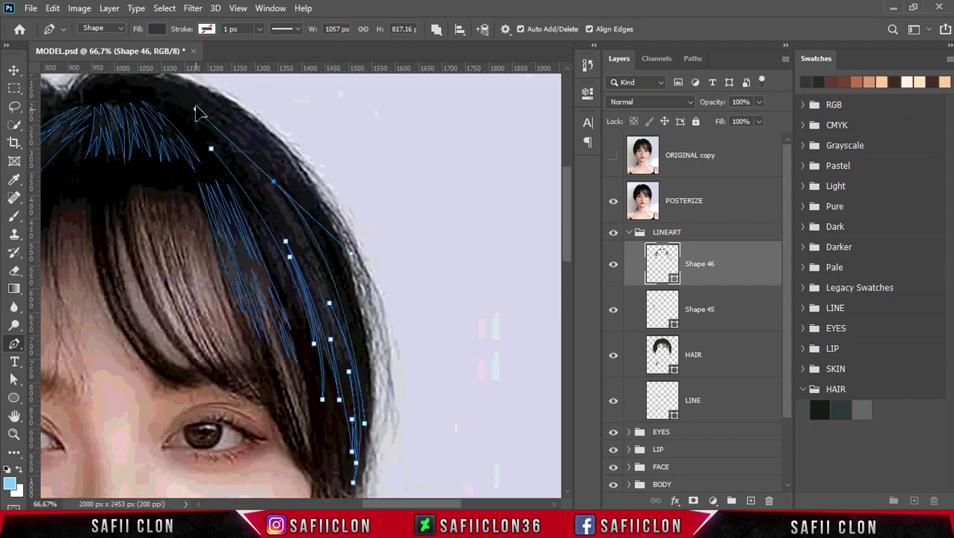
scroll(175, 92, "up", 2)
left_click_drag(174, 78, 273, 235)
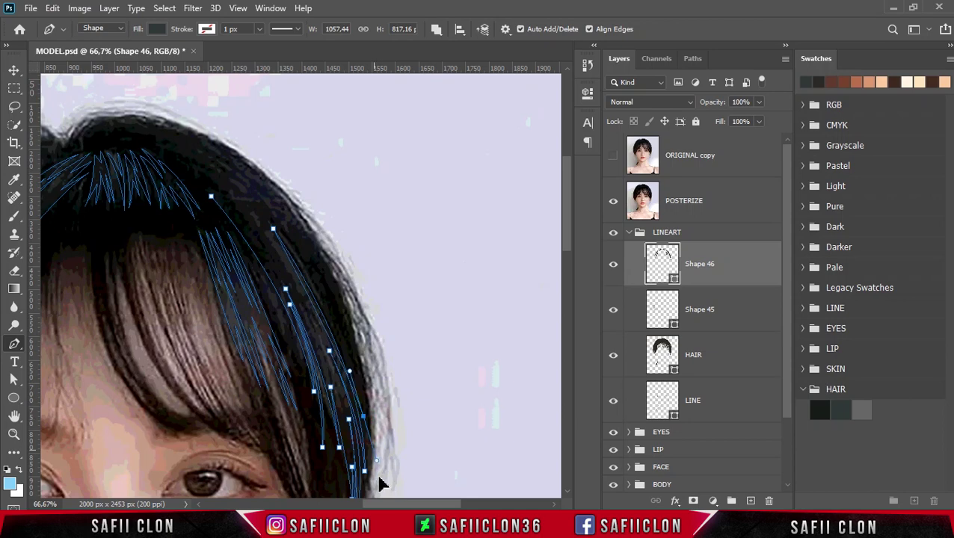
scroll(379, 472, "down", 1)
left_click_drag(240, 161, 165, 105)
scroll(154, 102, "up", 1)
left_click(239, 182)
scroll(379, 473, "down", 2)
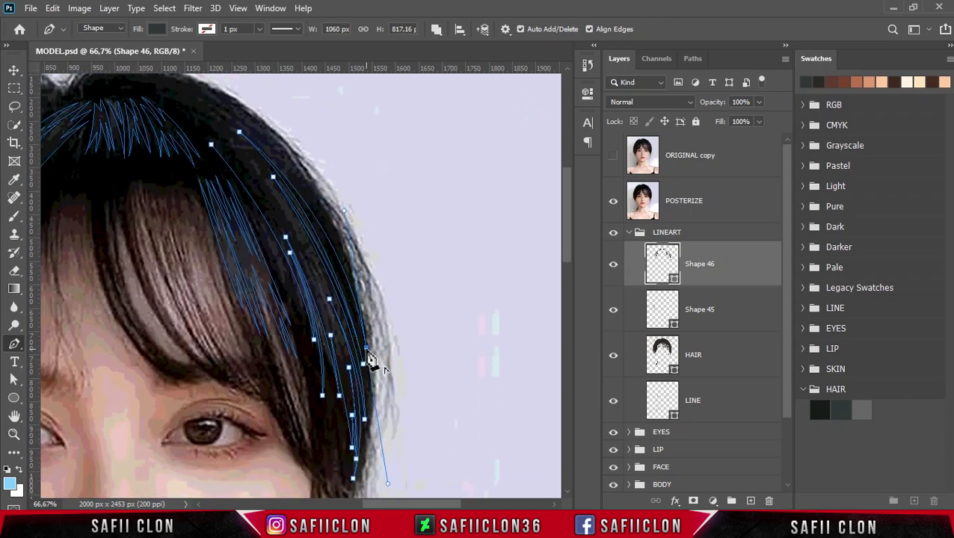
Curve an outer strand along the hair edge and over the crown to the parting
left_click(287, 170)
left_click_drag(351, 270, 367, 311)
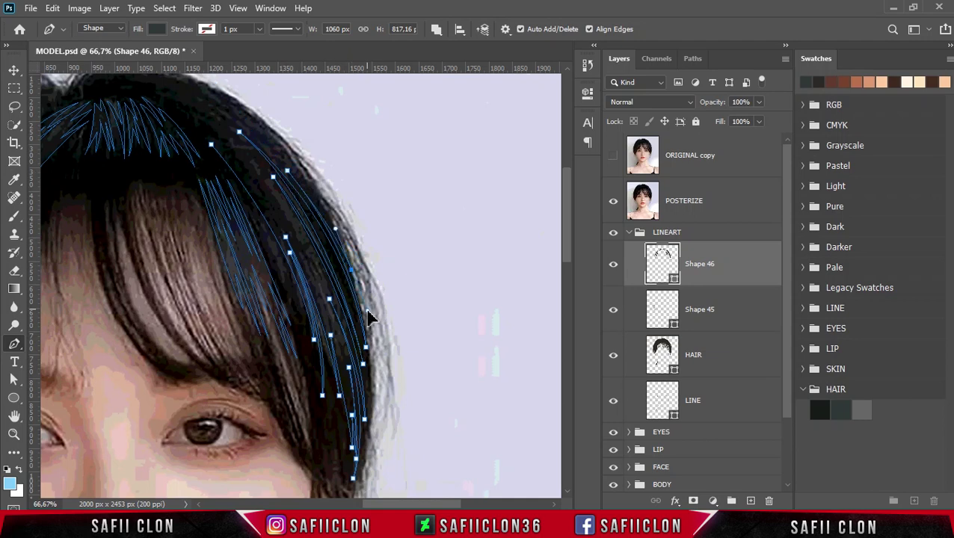
scroll(177, 75, "up", 2)
left_click_drag(332, 253, 345, 282)
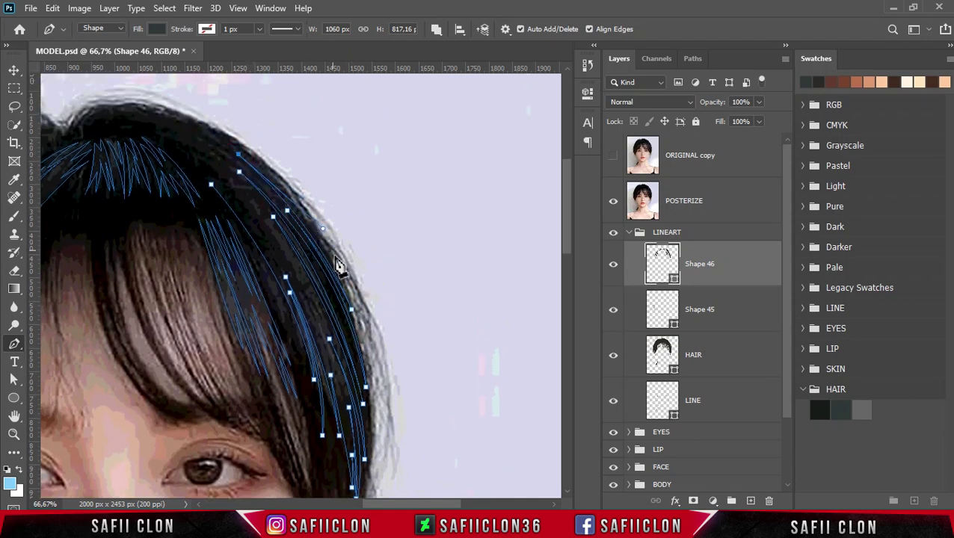
left_click_drag(125, 104, 47, 96)
left_click(189, 105, "alt")
left_click_drag(144, 124, 106, 168)
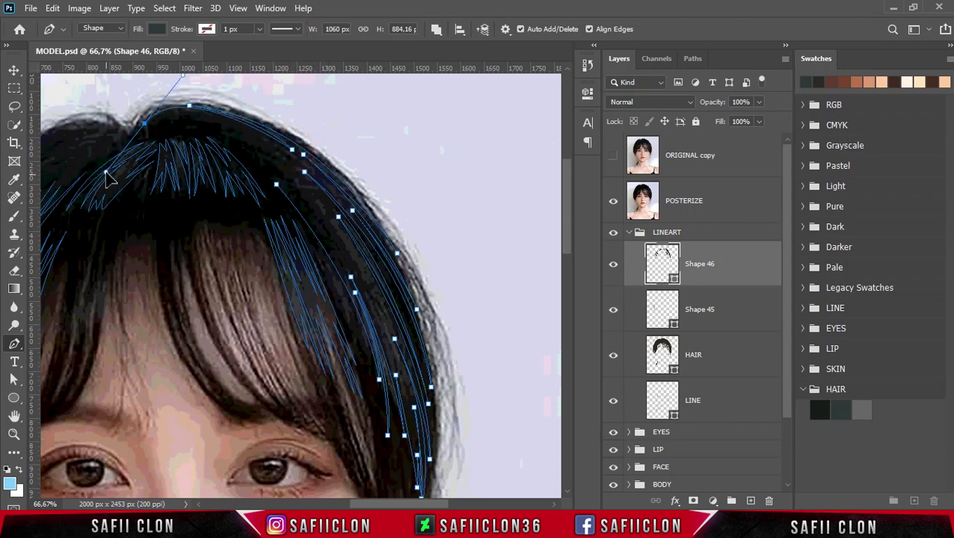
left_click_drag(304, 156, 424, 247)
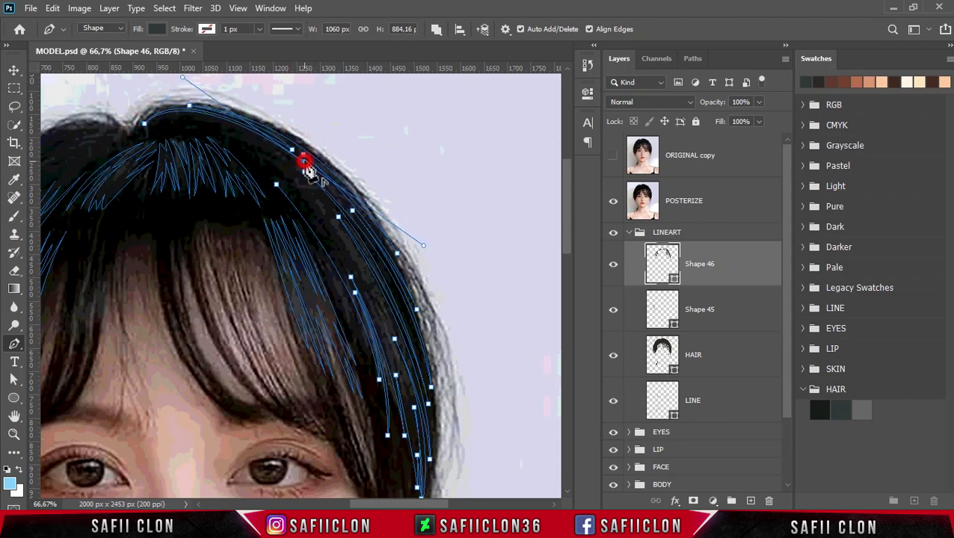
Draw a strand from the parting along the hairline to the right hair
left_click(154, 120)
left_click_drag(281, 154, 355, 207)
left_click(152, 125)
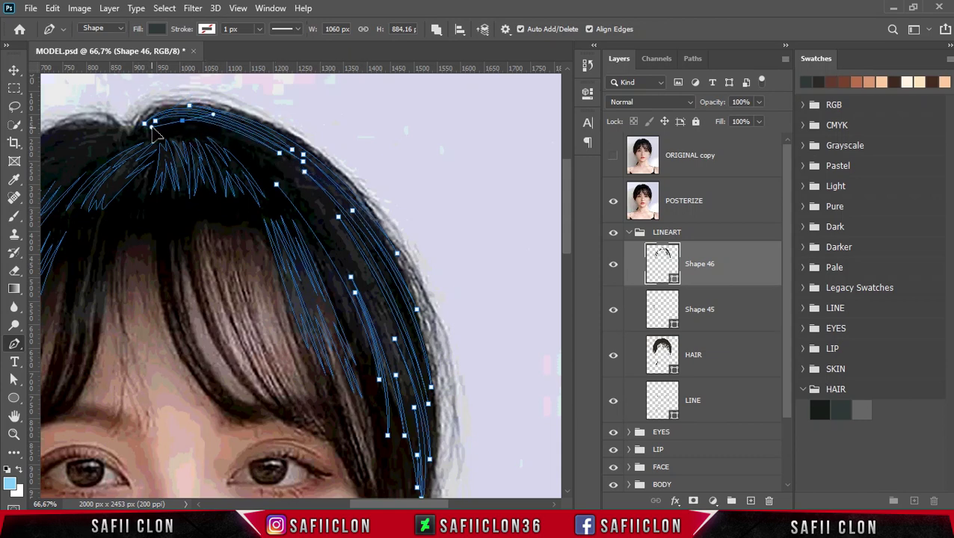
left_click(170, 121)
left_click(231, 141)
Add anchors to the right hair strands and reshape their curves
left_click(379, 301)
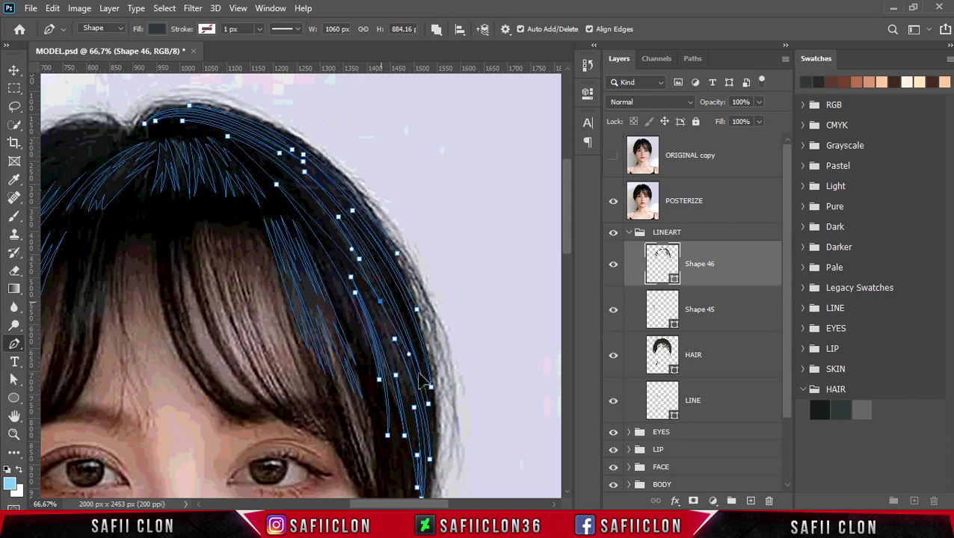
left_click(254, 154)
left_click(388, 337)
left_click(322, 214)
left_click(274, 179)
left_click(276, 179)
left_click(347, 273)
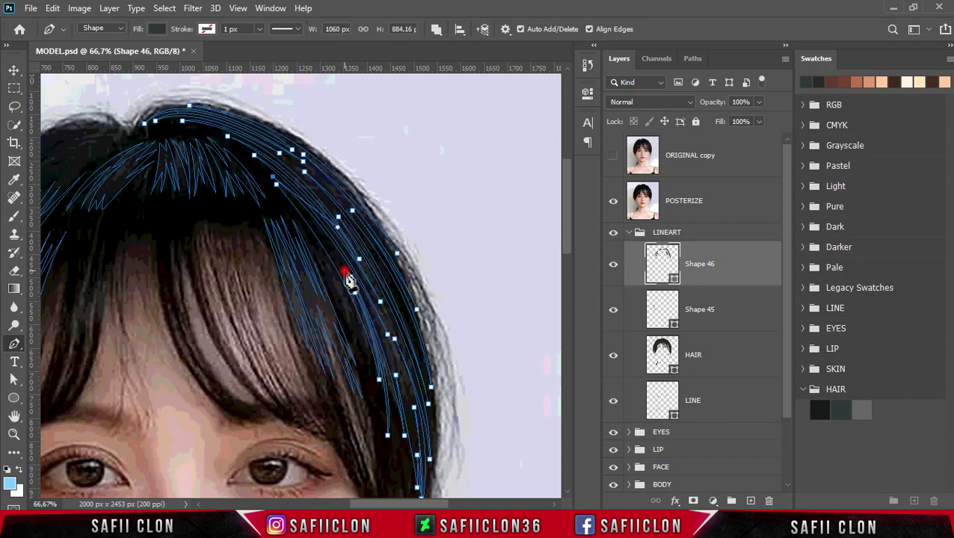
left_click_drag(276, 193, 260, 172)
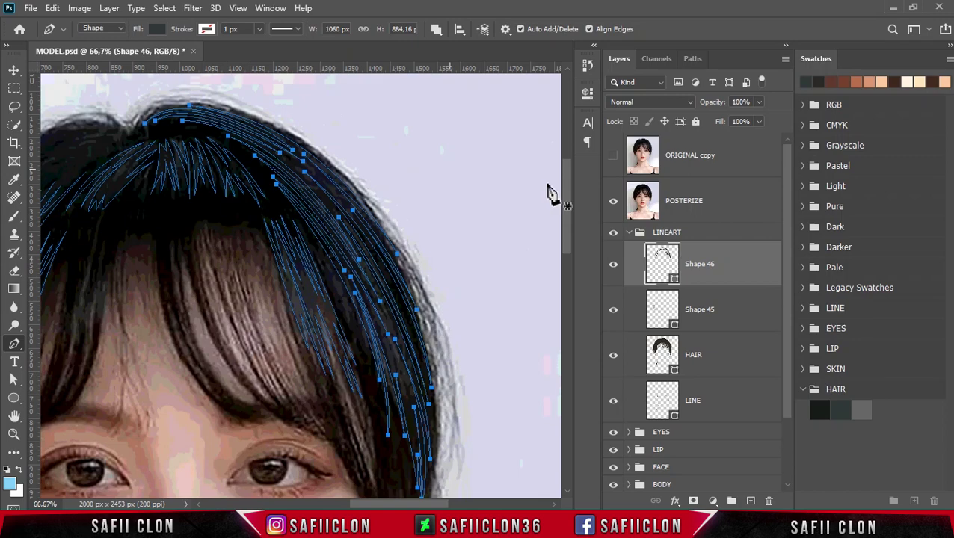
Hide POSTERIZE and zoom out to preview the vector hair over the whole face
left_click(613, 201)
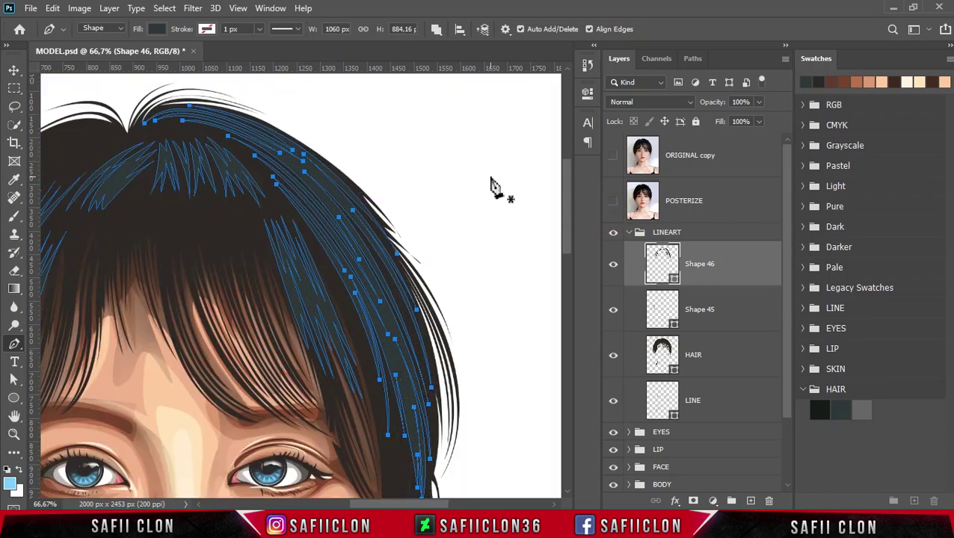
key("ctrl+minus")
key("ctrl+minus")
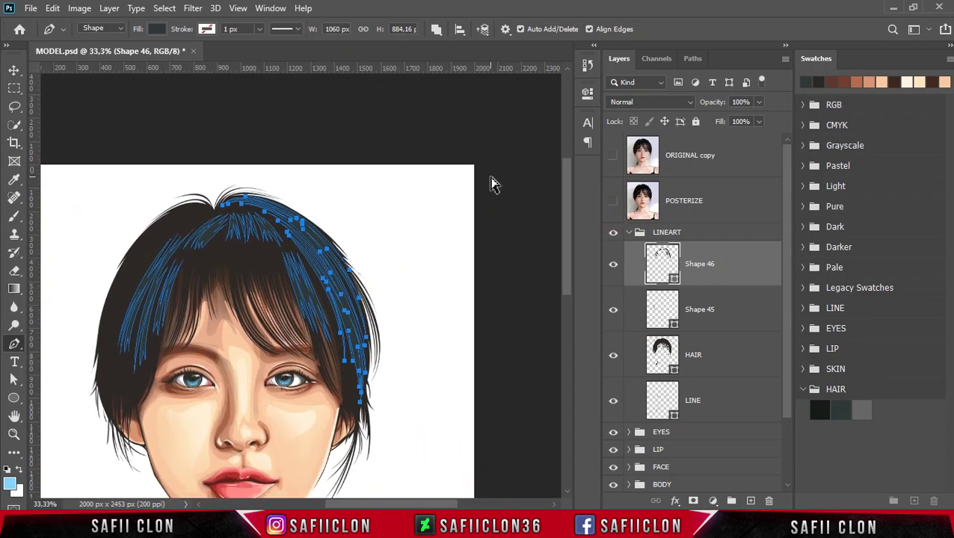
key("ctrl+minus")
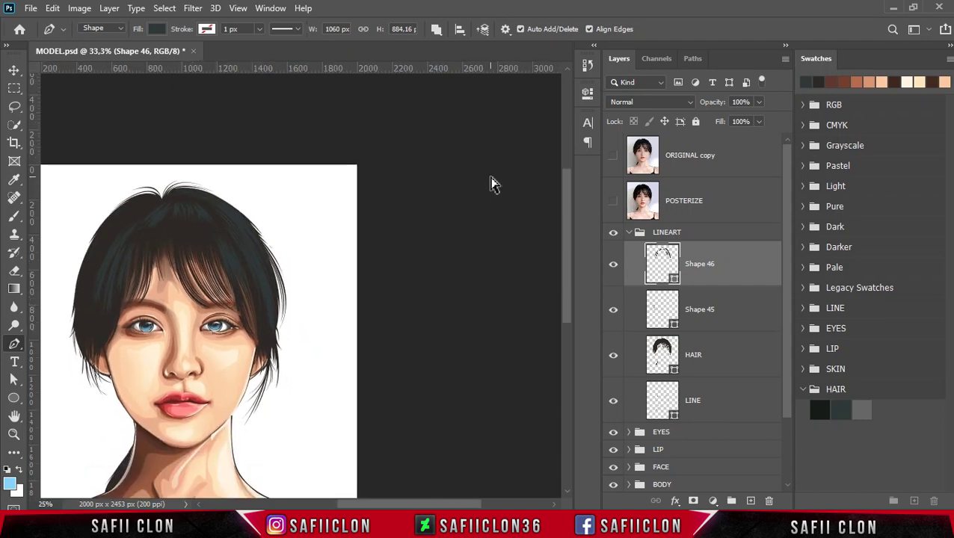
key("ctrl+minus")
key("ctrl+plus")
key("ctrl+plus")
key("ctrl+plus")
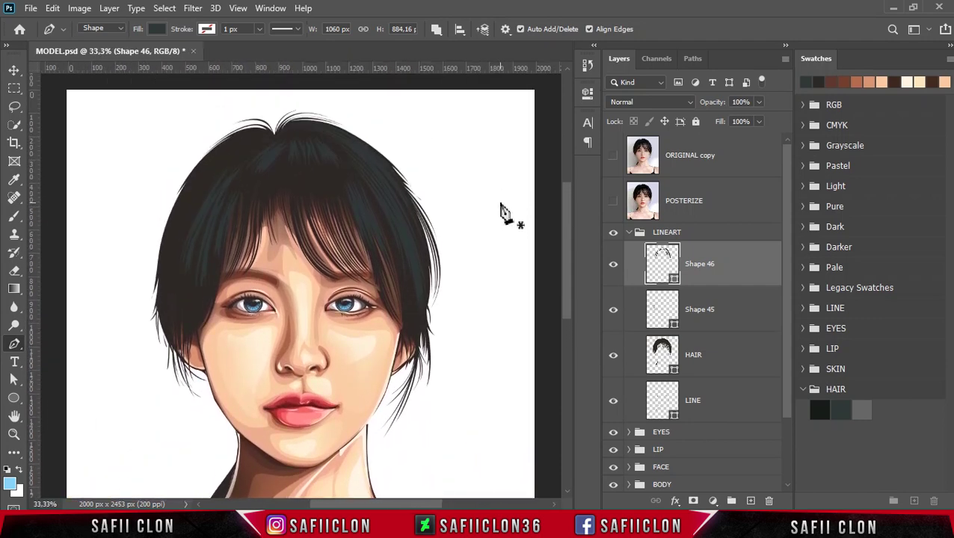
key("ctrl+h")
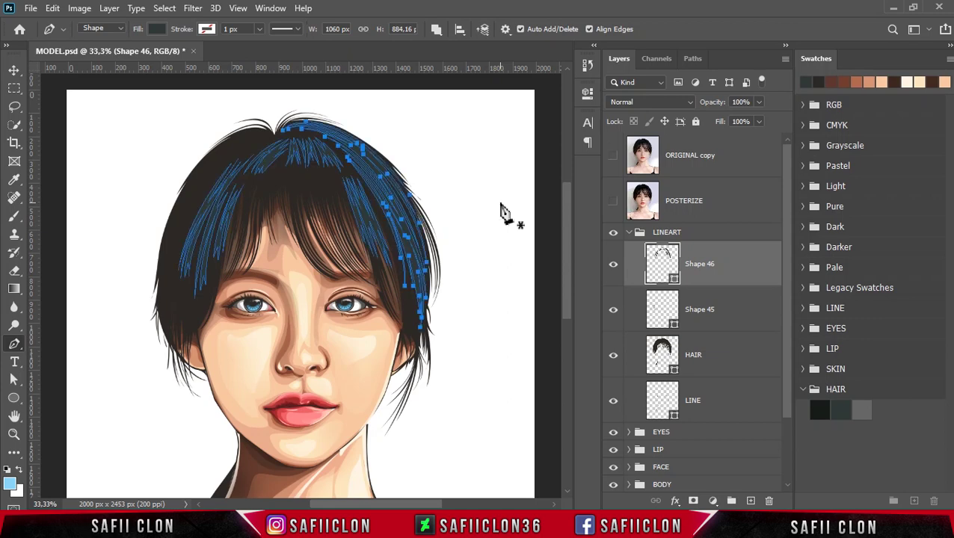
Set the path operation to Combine Shapes and turn on the ORIGINAL copy layer
left_click(437, 29)
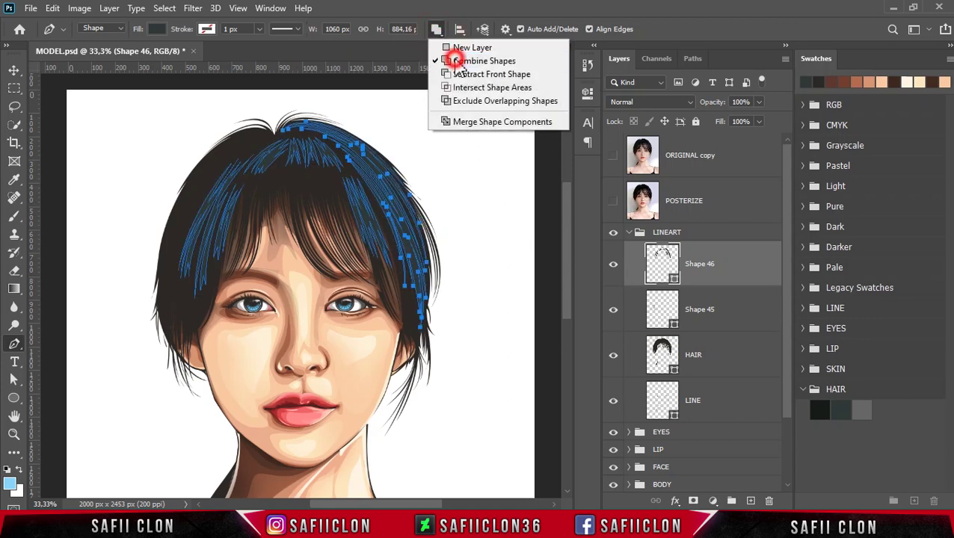
left_click(456, 58)
left_click(613, 157)
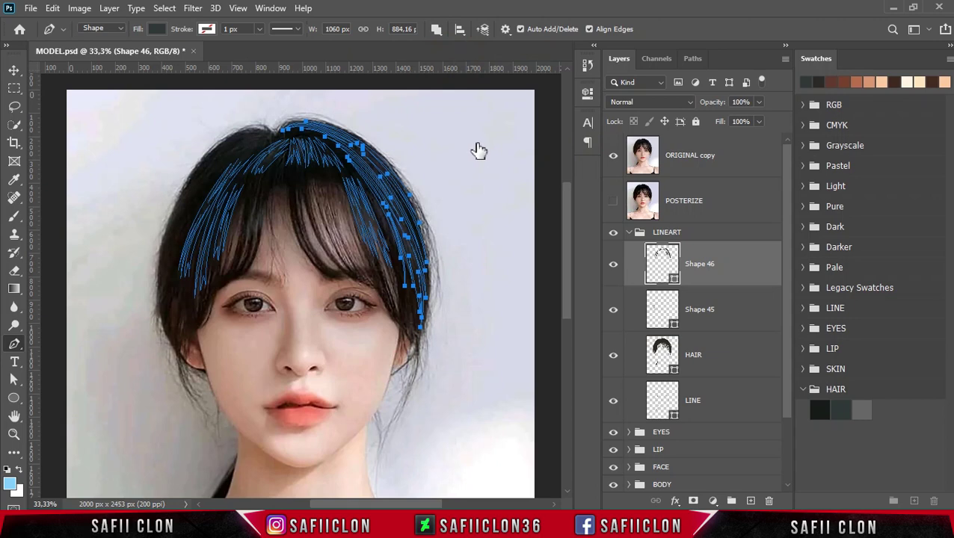
key("ctrl+plus")
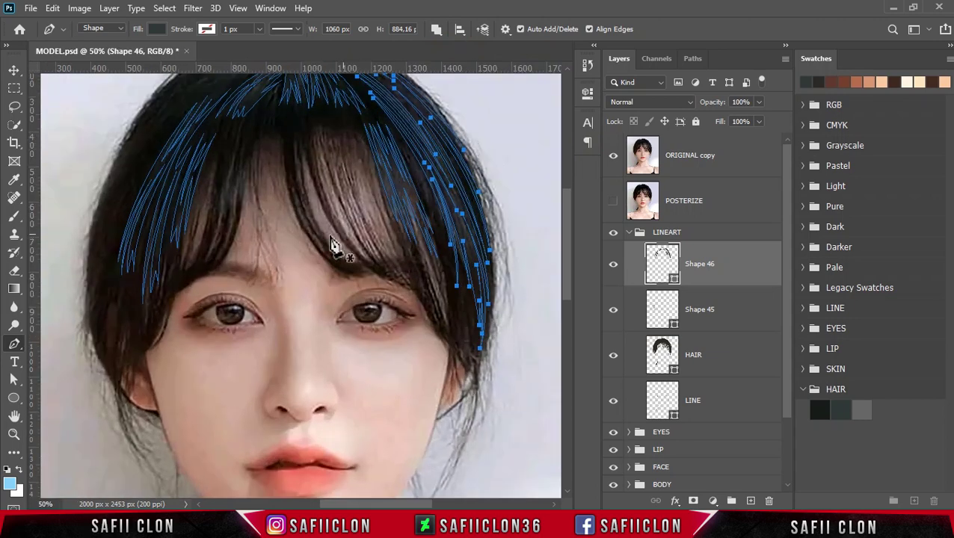
Turn POSTERIZE back on and start a new strand with a curved point at the crown
scroll(277, 269, "up", 5)
scroll(268, 297, "up", 1)
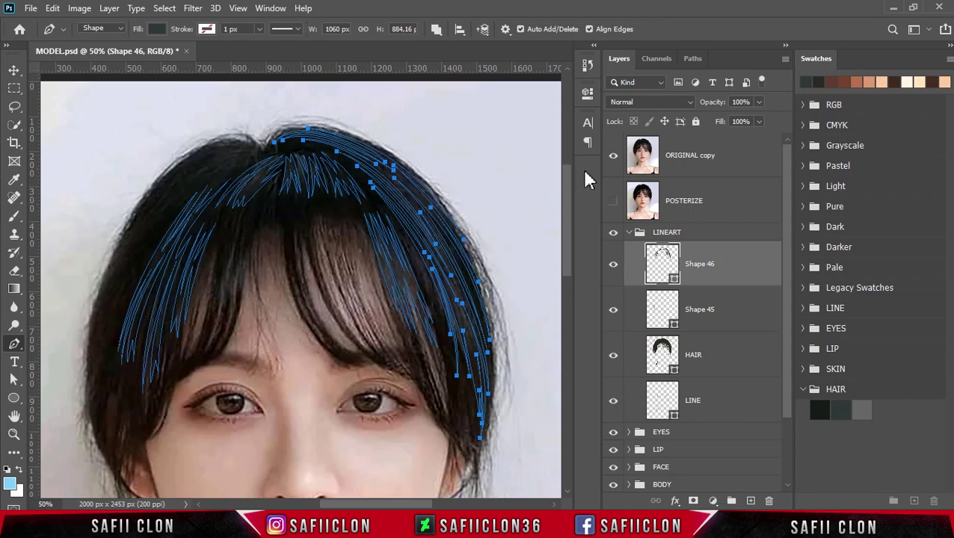
left_click(617, 204)
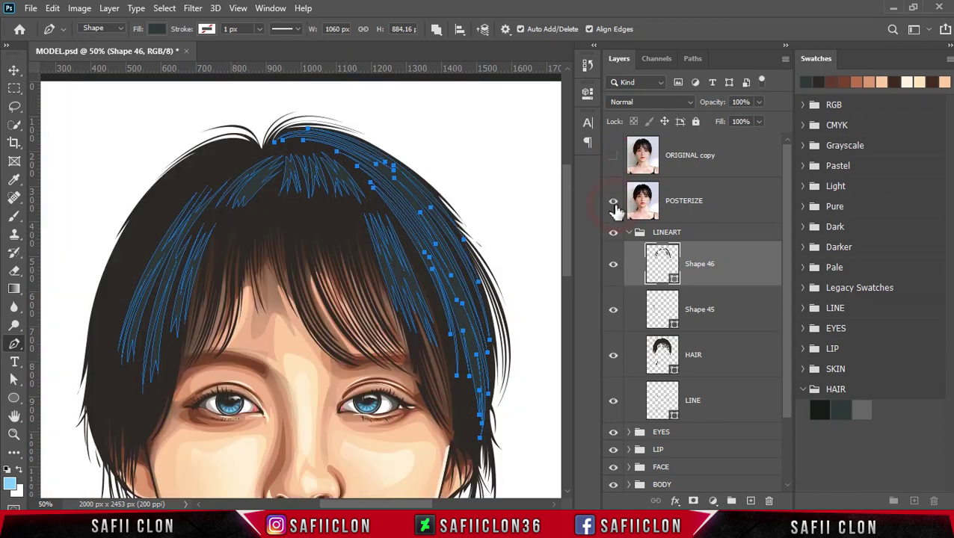
left_click(614, 203)
left_click(258, 163)
left_click_drag(215, 186, 202, 200)
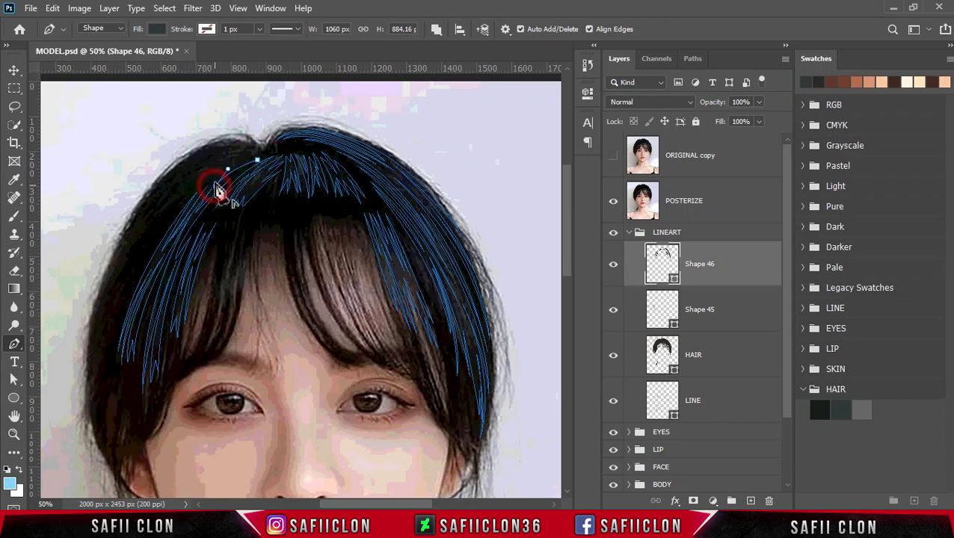
Trace the strand down the left hair edge past the cheek to its bottom tip
left_click(219, 165)
left_click(173, 214)
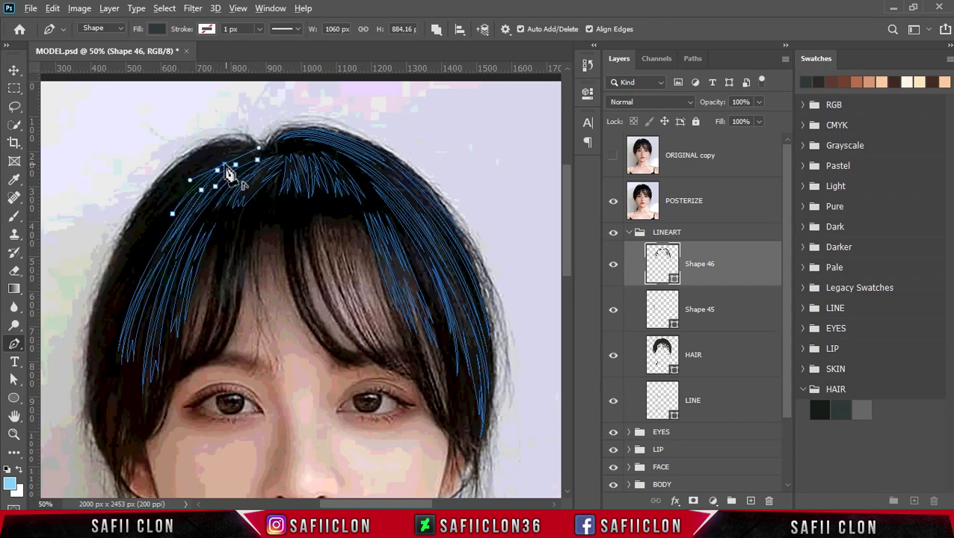
mouse_move(142, 246)
left_mouse_down()
mouse_move(108, 311)
mouse_move(117, 315)
left_mouse_up()
left_click(137, 255)
left_click(99, 353)
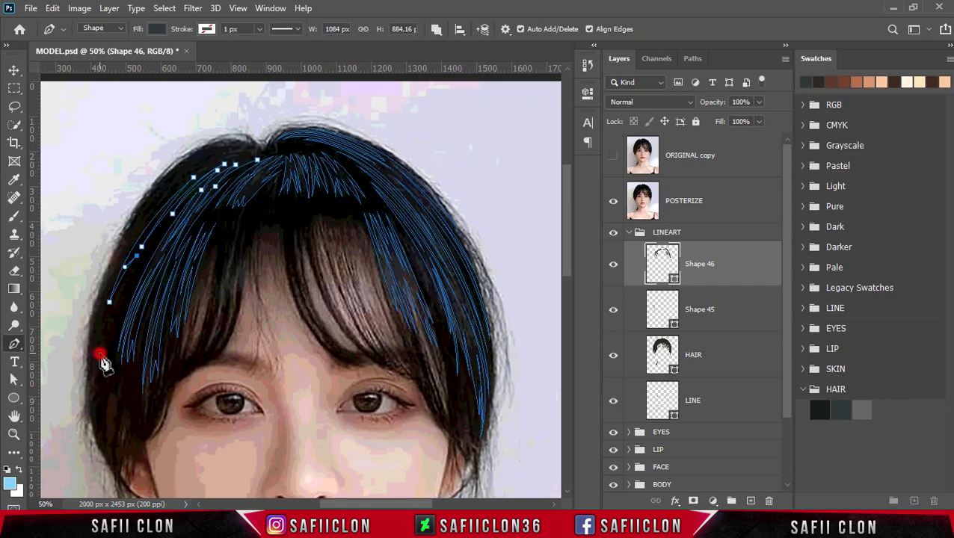
left_click(130, 279)
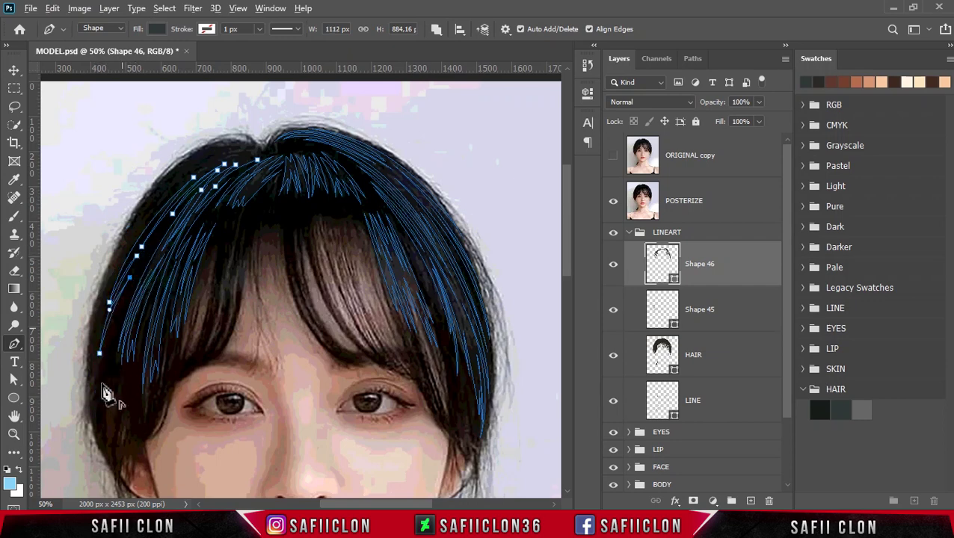
left_click(91, 424)
scroll(106, 415, "down", 1)
left_click(102, 412)
left_click(97, 413)
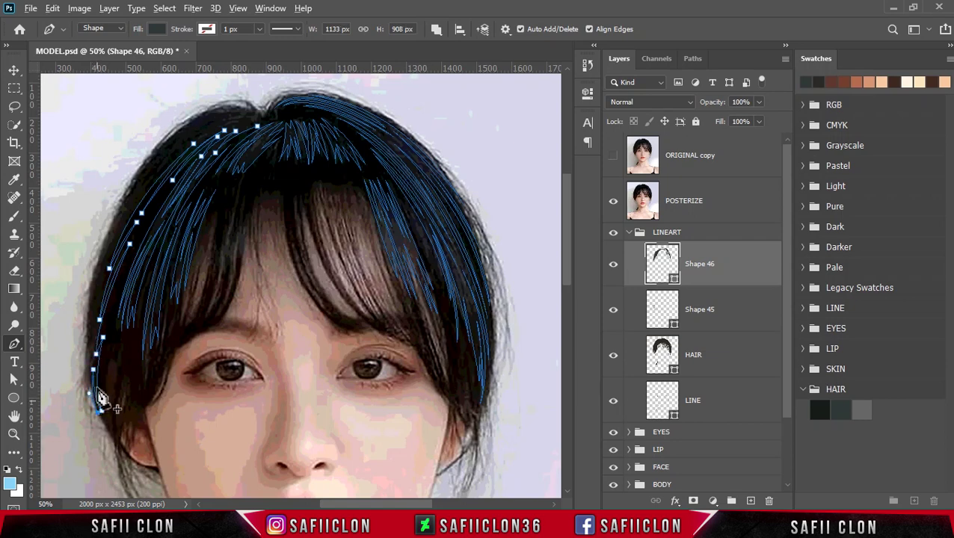
Trace the strand back up to the crown, close it, and hide POSTERIZE to preview
left_click(86, 300)
left_click(120, 227)
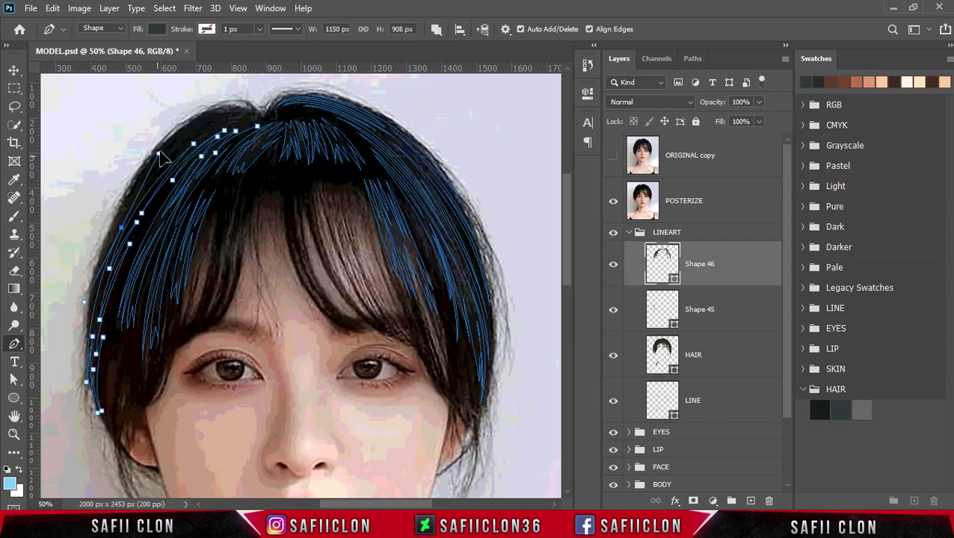
left_click(89, 336)
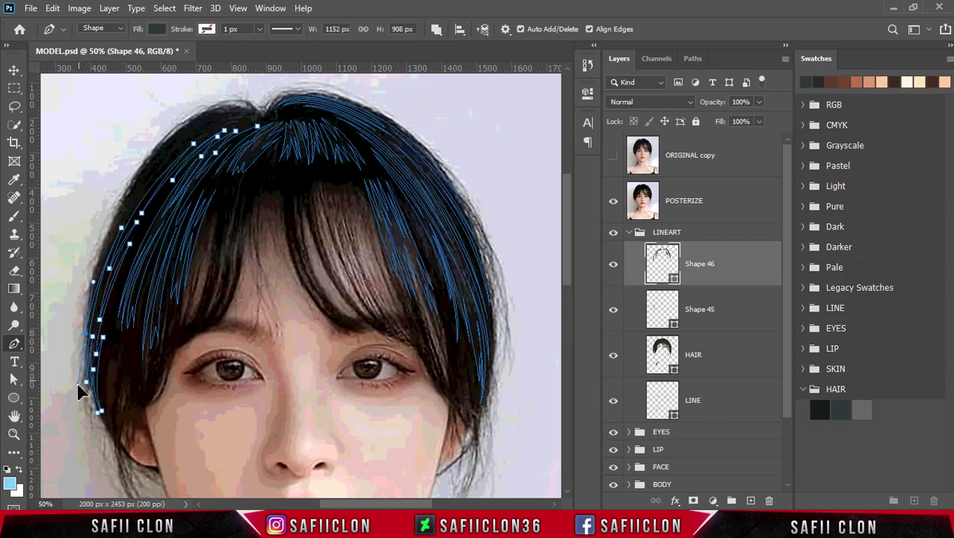
left_click(89, 291)
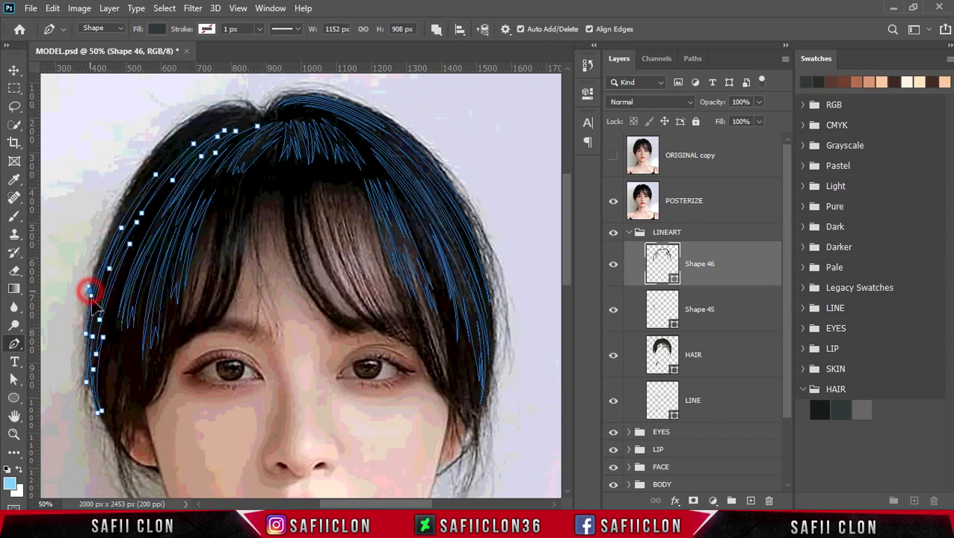
left_click_drag(189, 140, 267, 89)
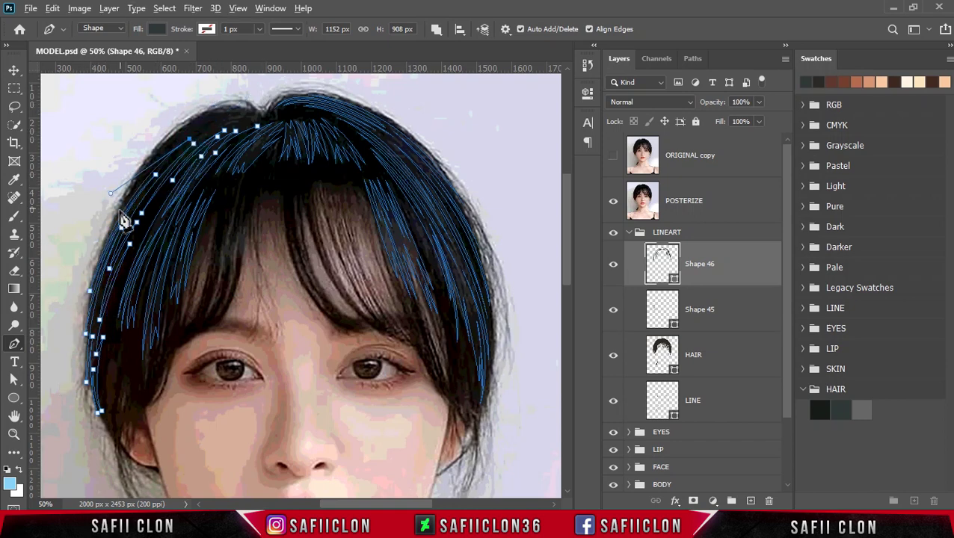
left_click_drag(219, 123, 303, 100)
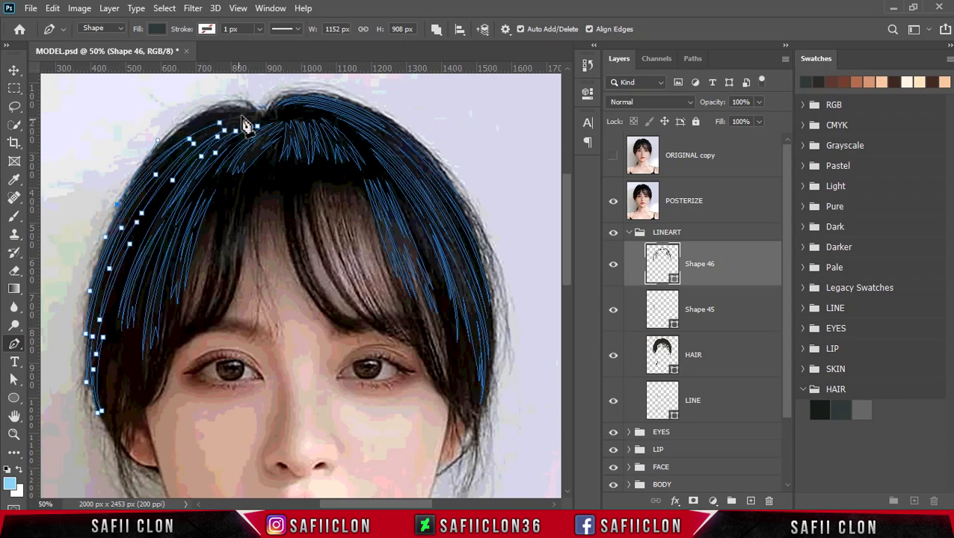
left_click(142, 165)
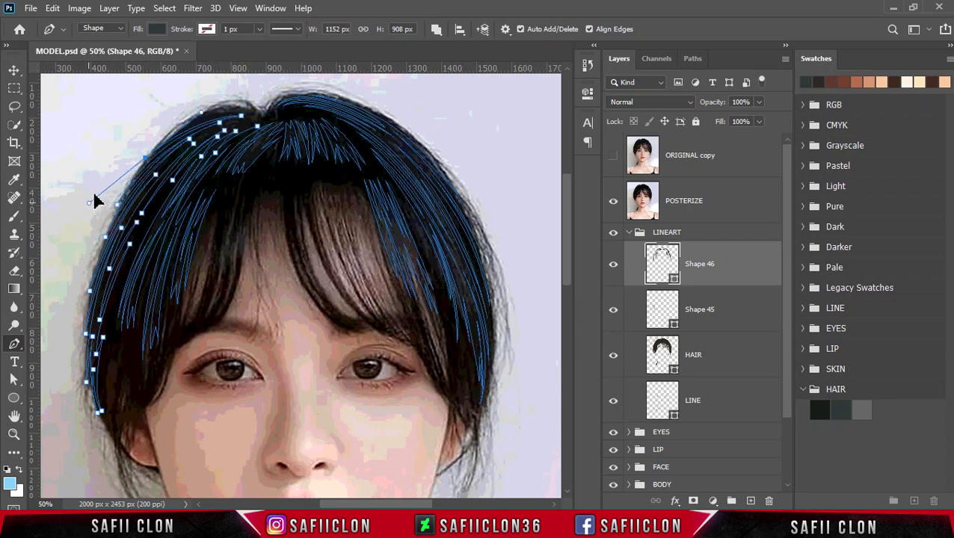
left_click(249, 115)
left_click(254, 118)
left_click(613, 201)
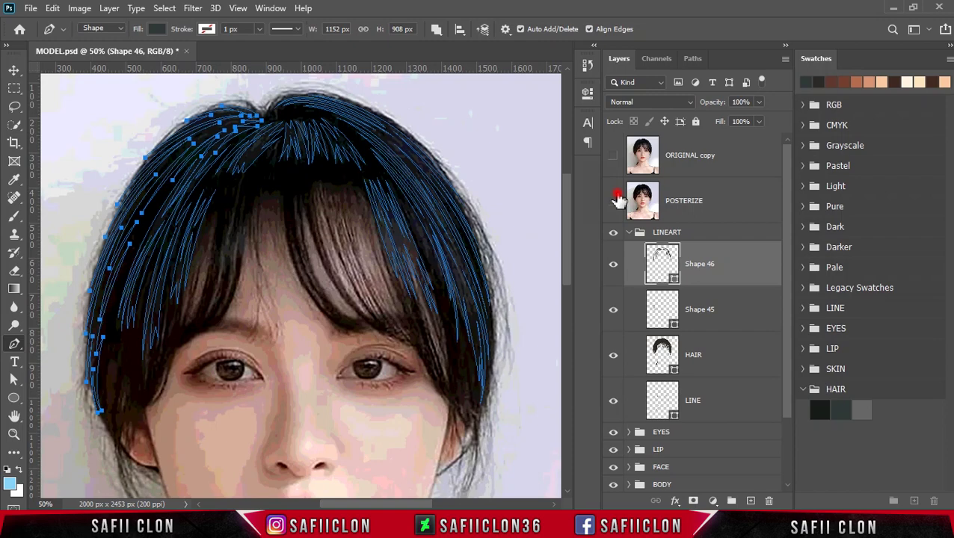
key("Escape")
Show the POSTERIZE reference and trace a curved strand through the central bangs on Shape 46
scroll(478, 216, "down", 1)
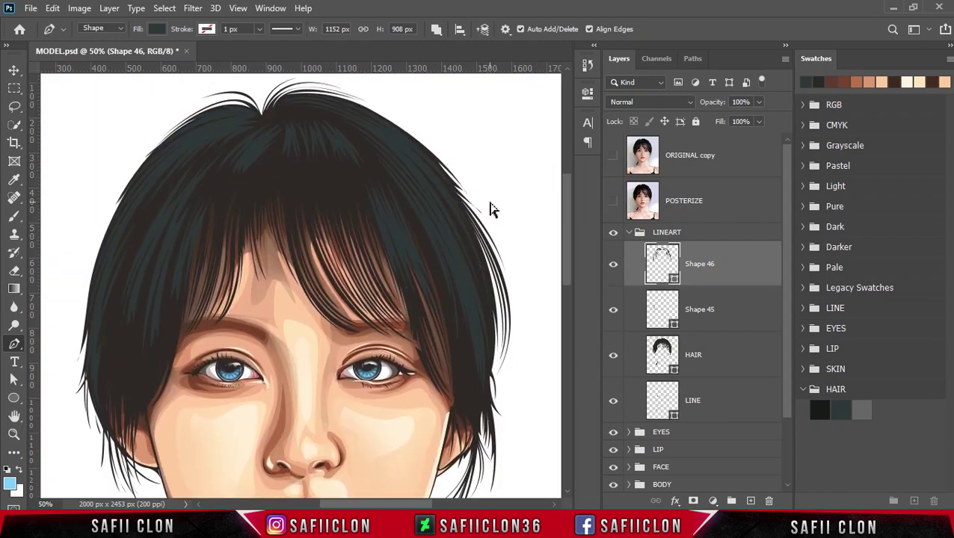
left_click(613, 201)
left_click(289, 200)
left_click(301, 265)
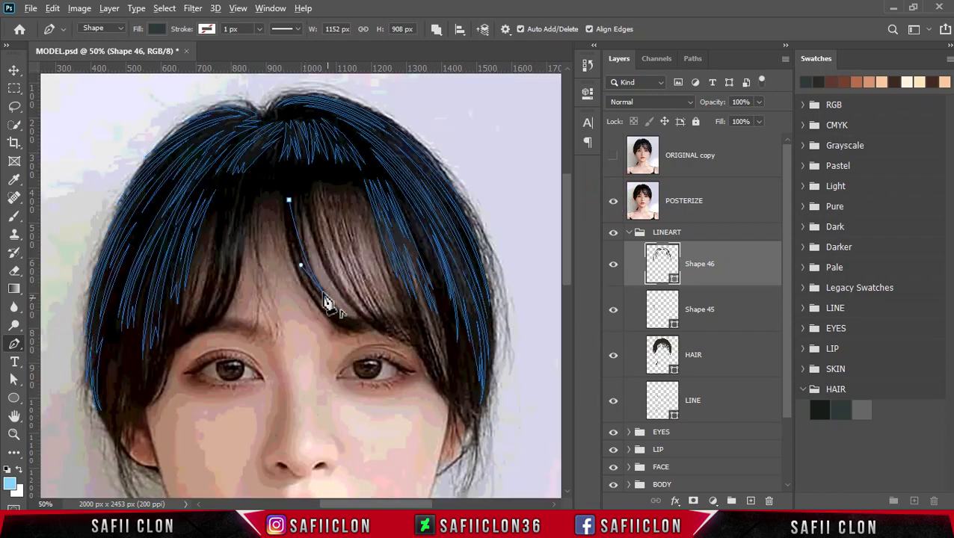
left_click_drag(327, 302, 340, 326)
left_click(287, 230)
left_click(307, 241)
left_click_drag(311, 253, 301, 244)
Trace a closed strand down the left bangs to its lower tip and back up
left_click(250, 212)
left_click_drag(225, 310, 229, 321)
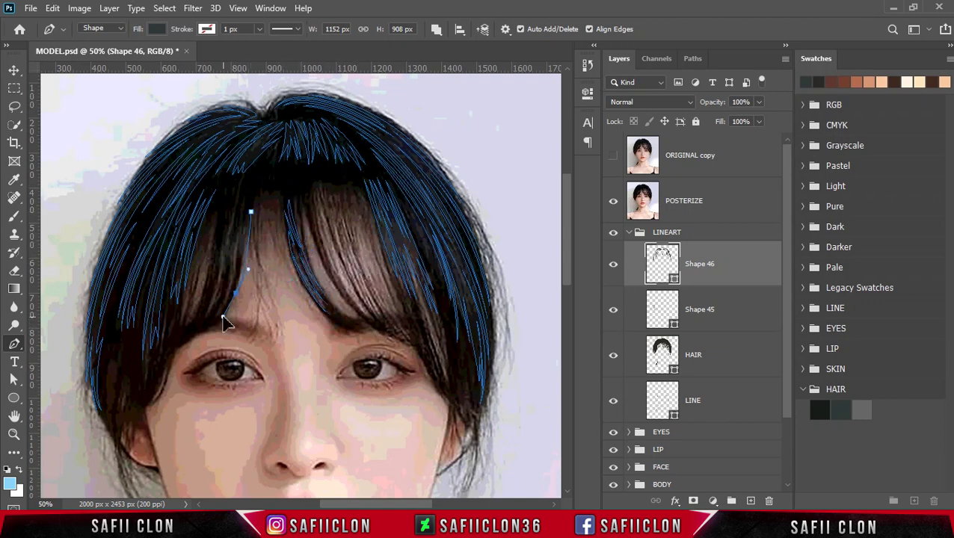
left_click(234, 291)
left_click(223, 296)
left_click(215, 303)
left_click(203, 311)
left_click(225, 210)
left_click(232, 204)
left_click(251, 215)
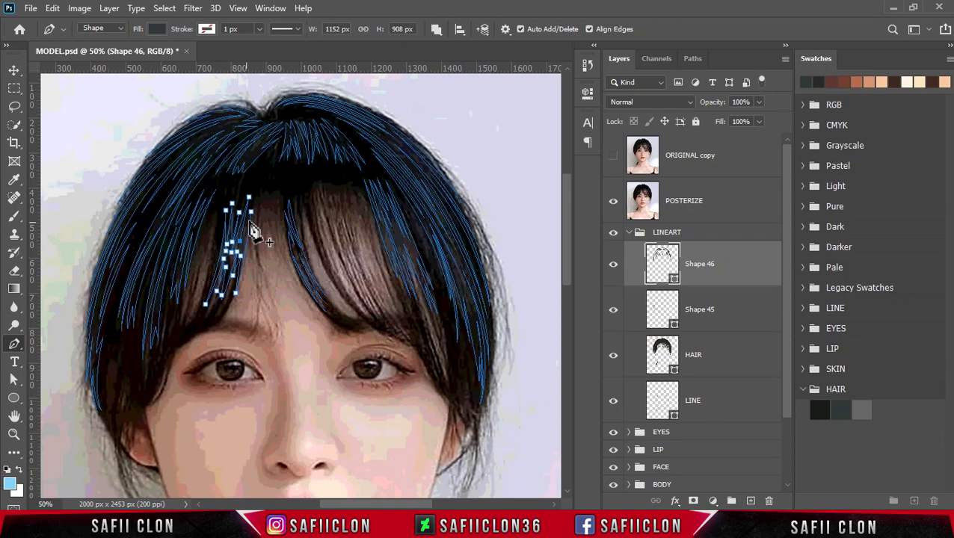
Start another three-anchor bangs strand, then briefly peek at the photo under POSTERIZE
left_click(210, 215)
left_click(205, 252)
left_click(222, 205)
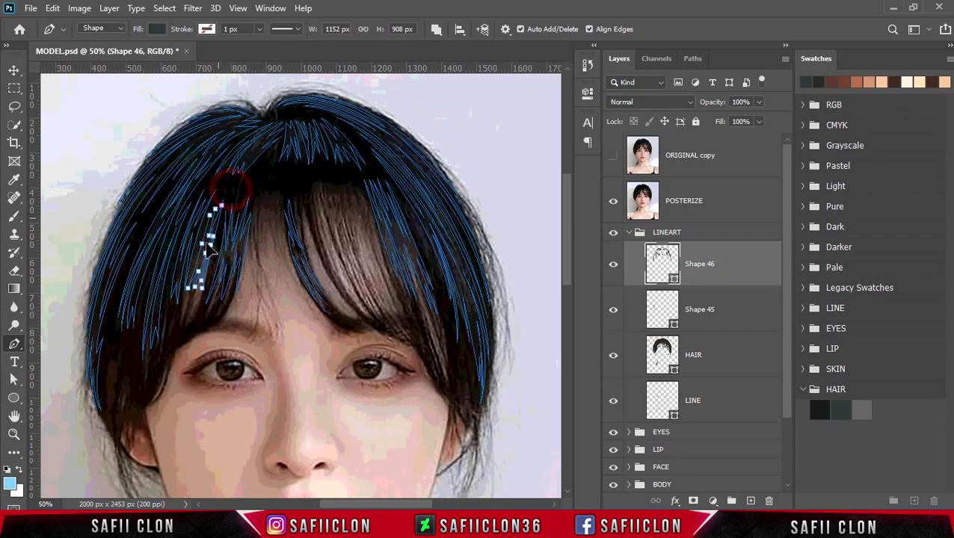
scroll(292, 360, "down", 1)
scroll(335, 314, "up", 3)
left_click(614, 201)
left_click(613, 201)
Curve a strand down the bangs with a mid anchor, then hide POSTERIZE
left_click(310, 267)
mouse_move(344, 341)
left_mouse_down()
mouse_move(370, 367)
mouse_move(357, 359)
mouse_move(351, 344)
mouse_move(374, 359)
left_mouse_up()
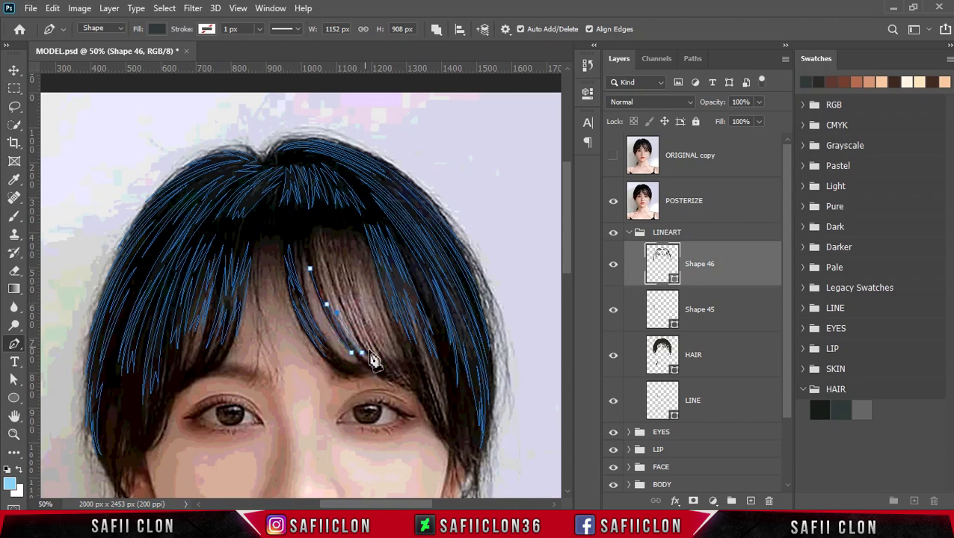
left_click_drag(315, 219, 327, 263)
left_click(331, 307)
scroll(423, 334, "up", 1)
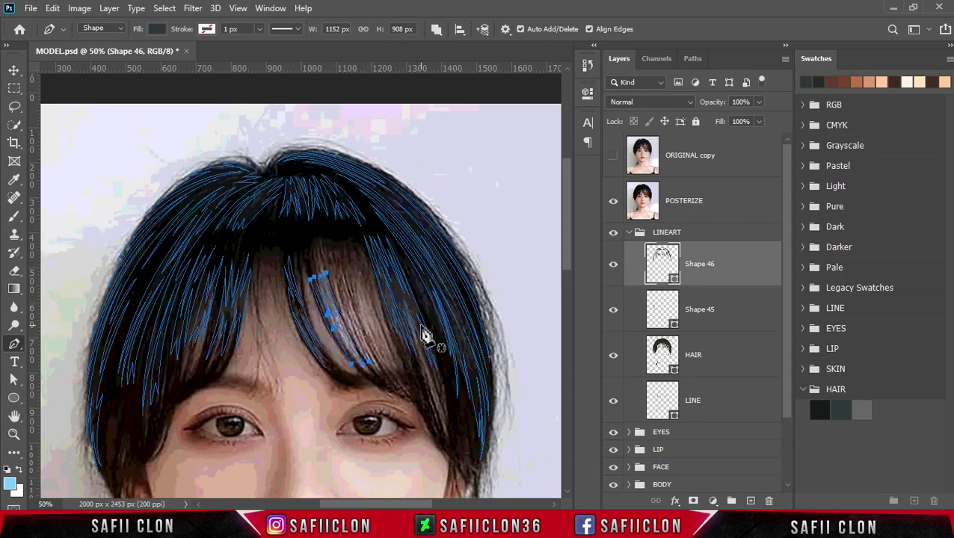
scroll(424, 334, "down", 5)
left_click(614, 201)
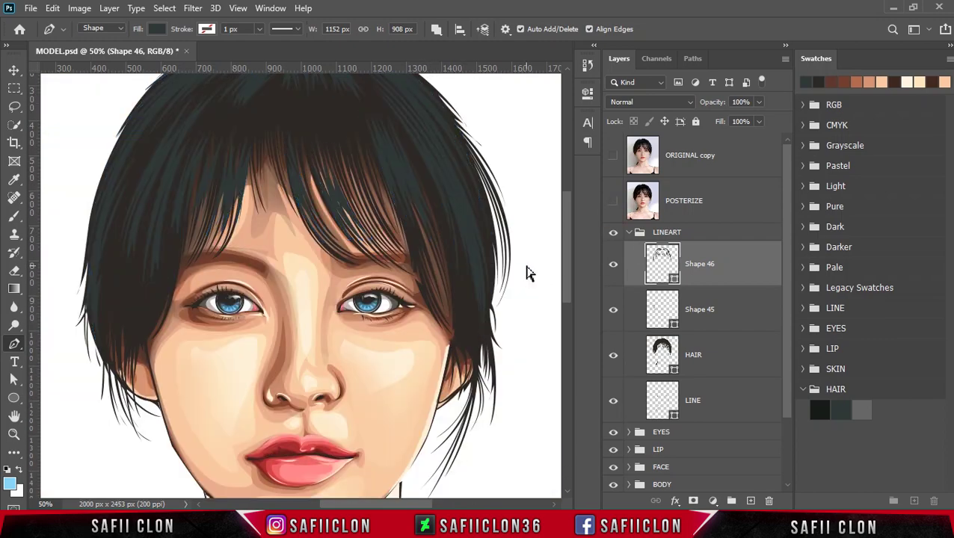
Move Shape 46 below Shape 45, clip it to HAIR, and select the HAIR layer
key("ctrl+minus")
key("ctrl+minus")
key("ctrl+plus")
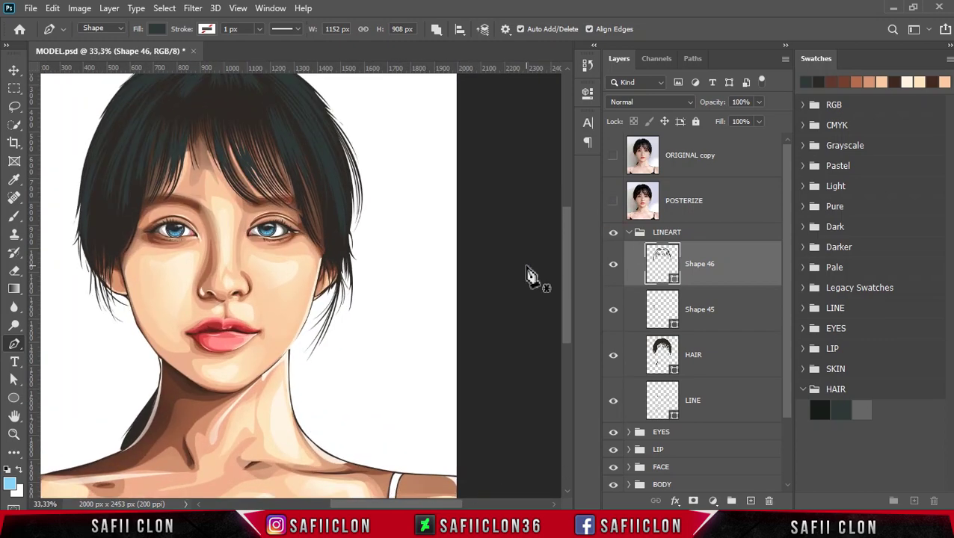
left_click_drag(732, 272, 720, 321)
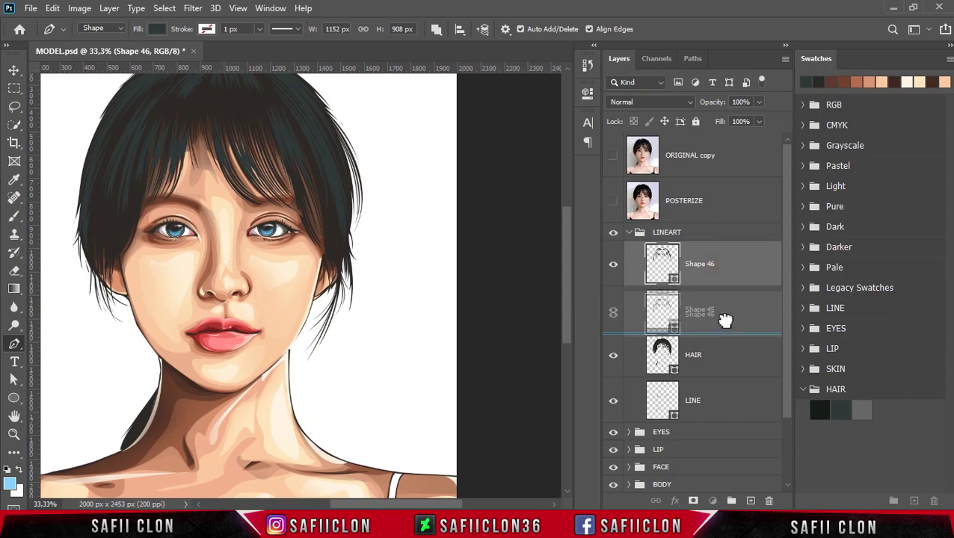
right_click(732, 317)
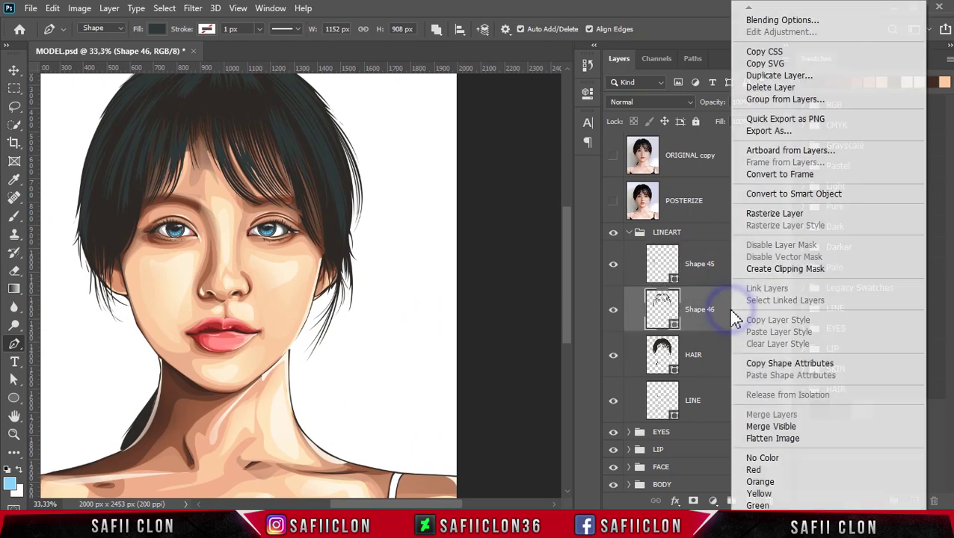
left_click(785, 269)
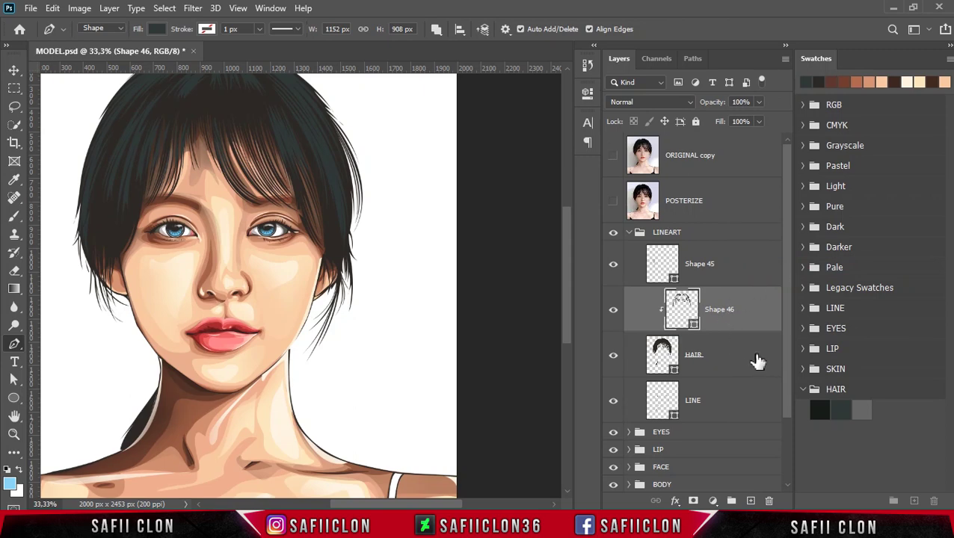
left_click(724, 359)
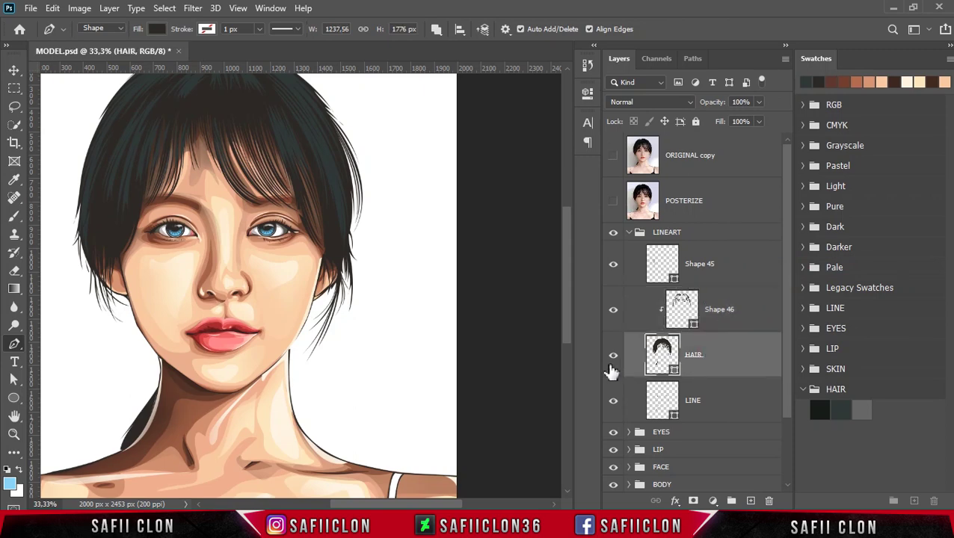
scroll(566, 300, "up", 2)
scroll(566, 300, "up", 2)
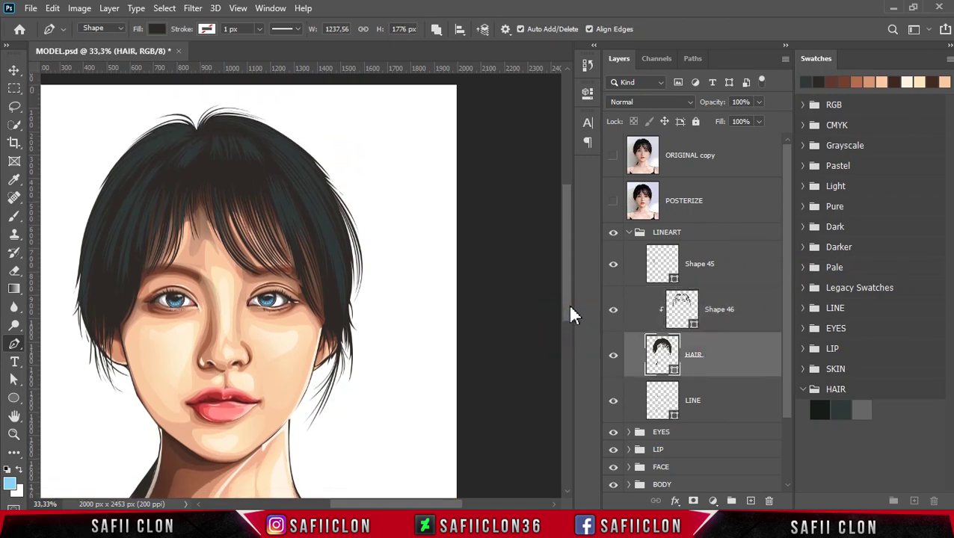
Set the path operation to Combine Shapes, show the strand outlines, and zoom to 50%
left_click(437, 29)
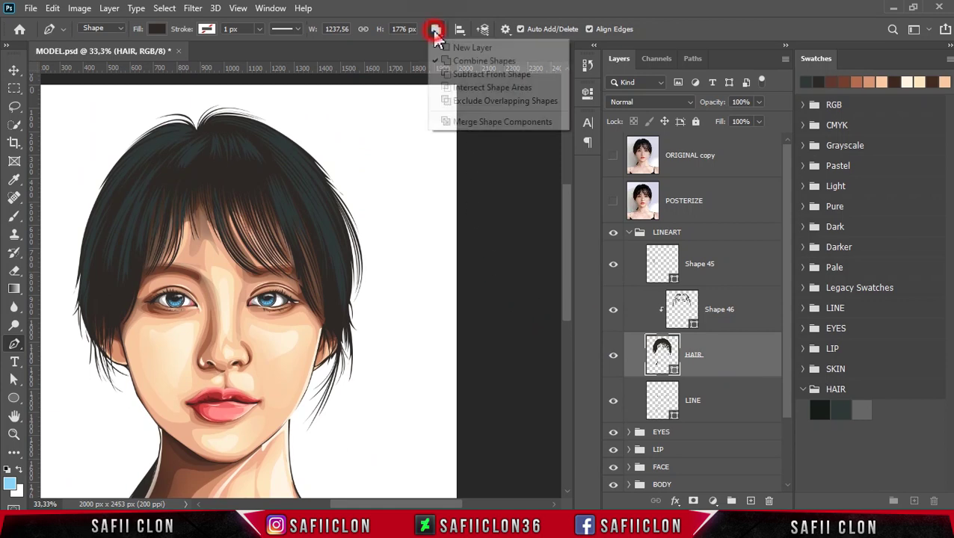
left_click(464, 62)
key("ctrl+h")
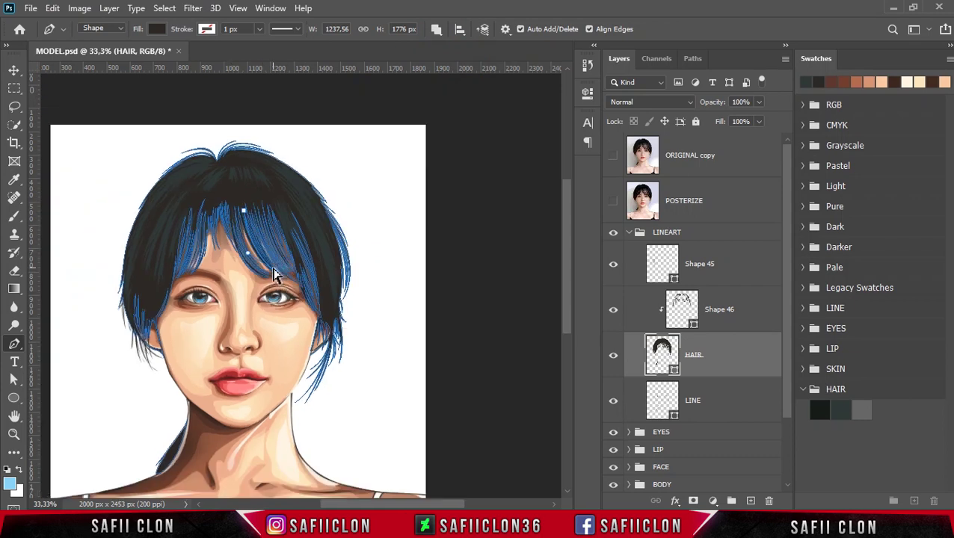
key("ctrl+plus")
left_click_drag(476, 505, 386, 505)
scroll(360, 315, "up", 4)
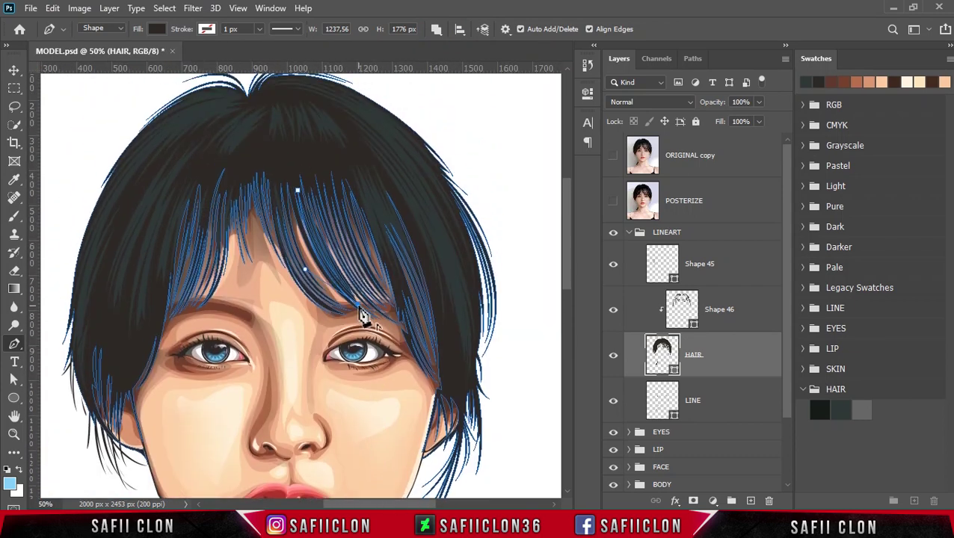
Trace a closed strand from the bangs top down along the bangs and commit it
left_click_drag(300, 158, 297, 186)
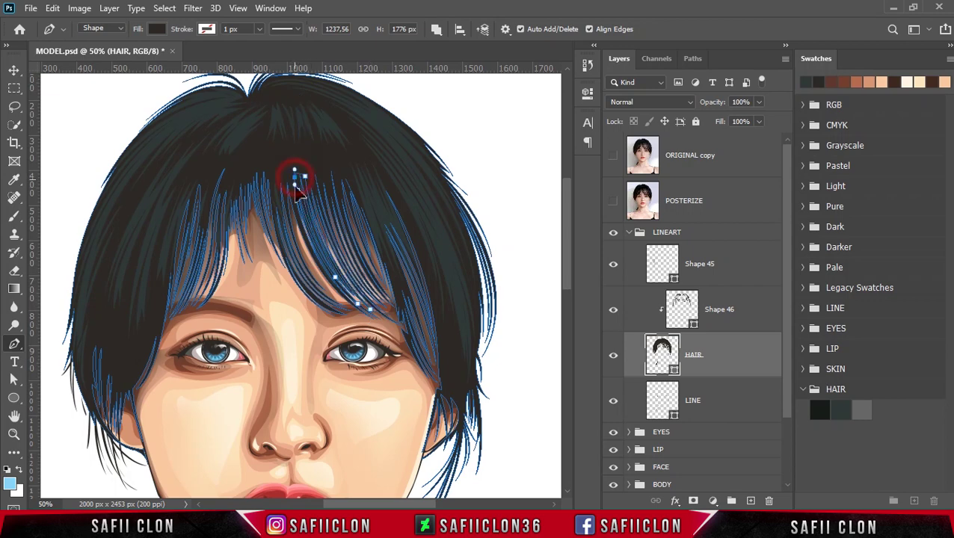
left_click(301, 228)
left_click_drag(340, 286, 388, 324)
left_click(408, 329)
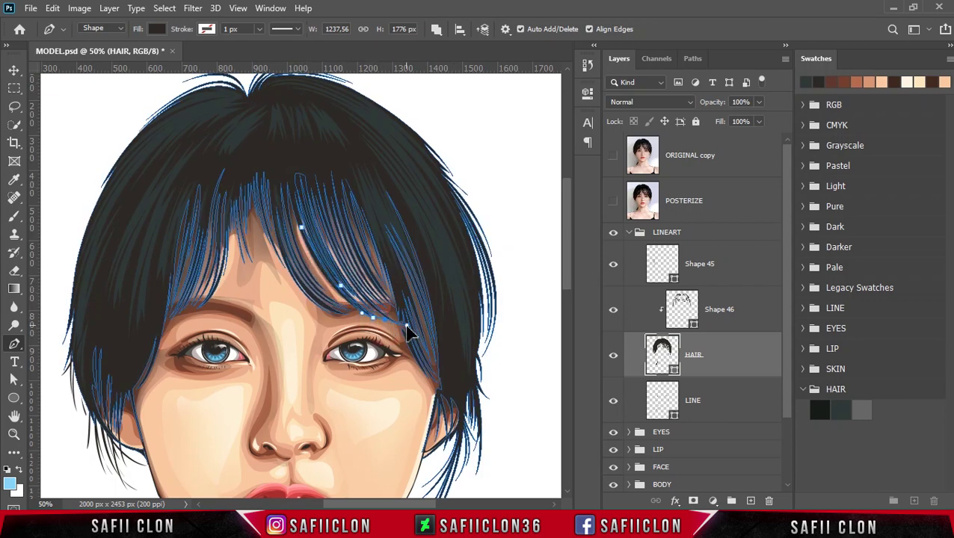
left_click(300, 155)
key("Return")
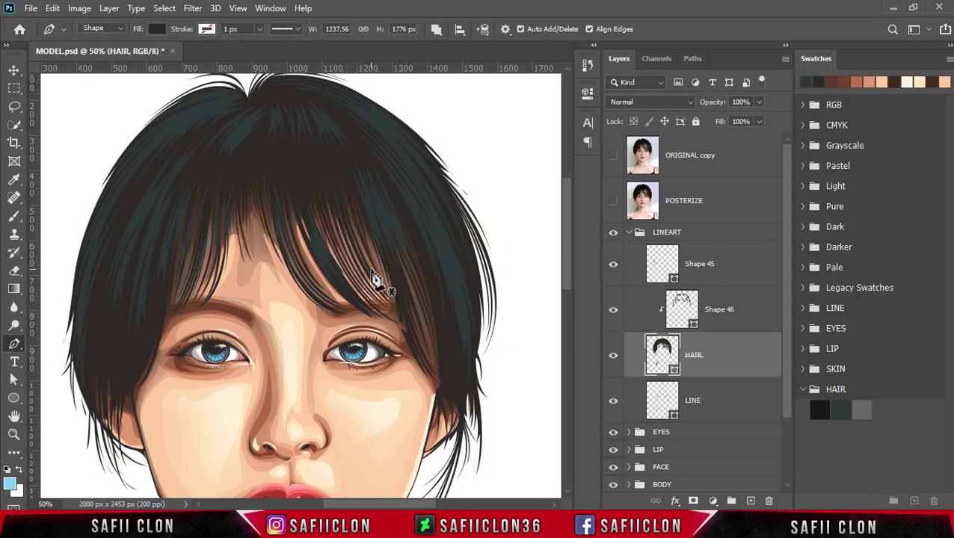
scroll(377, 337, "right", 2)
scroll(382, 392, "right", 2)
Start another bangs strand, undo its last curve, and deselect the hair paths
left_click(304, 193)
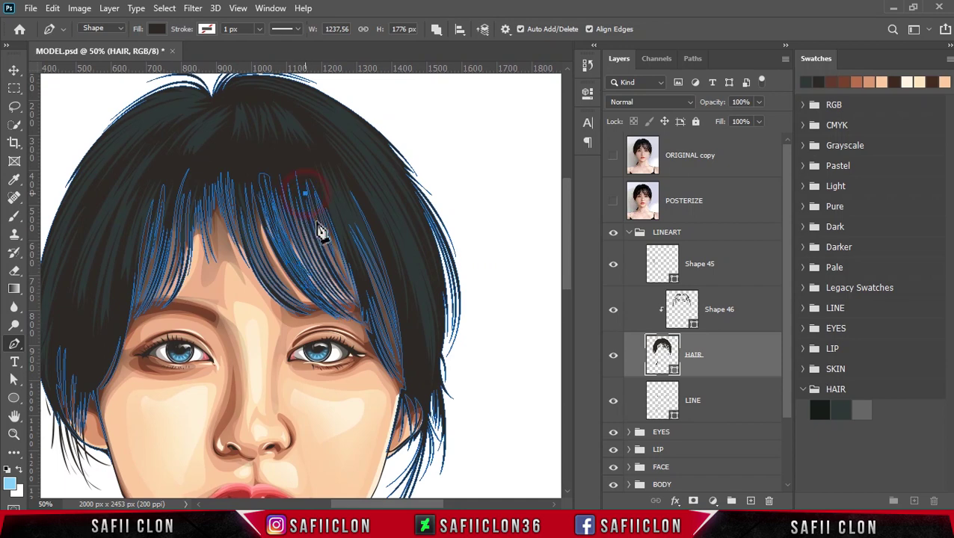
left_click_drag(344, 260, 348, 299)
left_click_drag(294, 155, 324, 195)
key("ctrl+z")
key("ctrl+z")
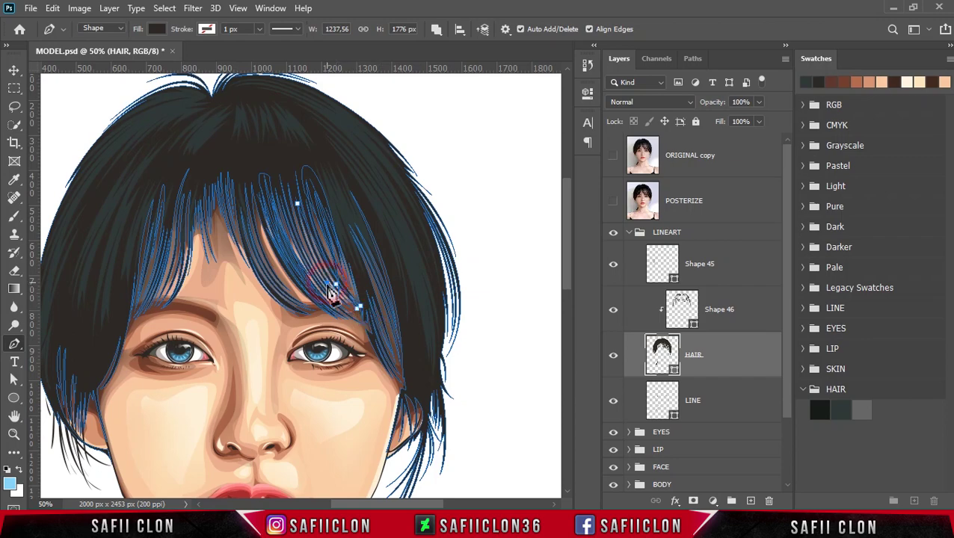
key("Return")
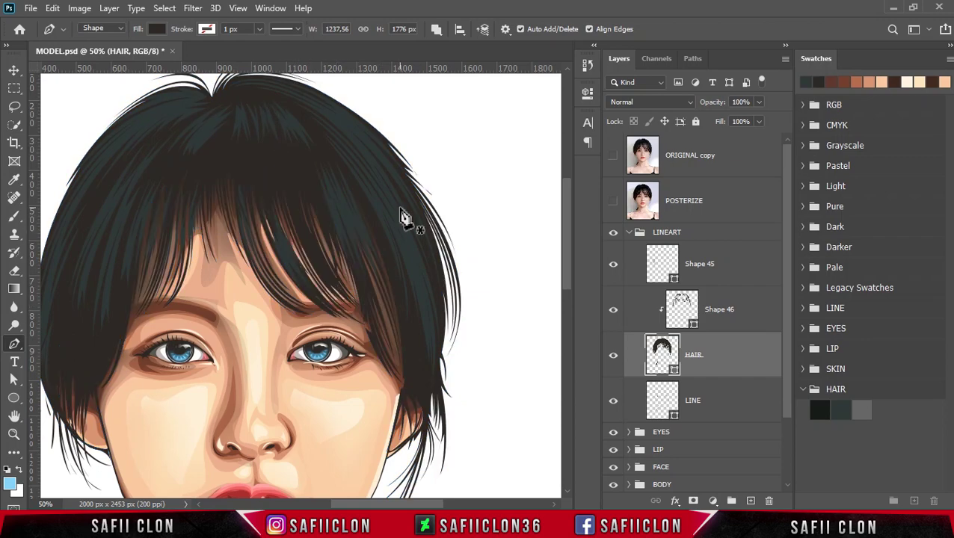
scroll(402, 216, "down", 3)
scroll(405, 213, "up", 1)
scroll(404, 213, "up", 1)
scroll(420, 279, "up", 1)
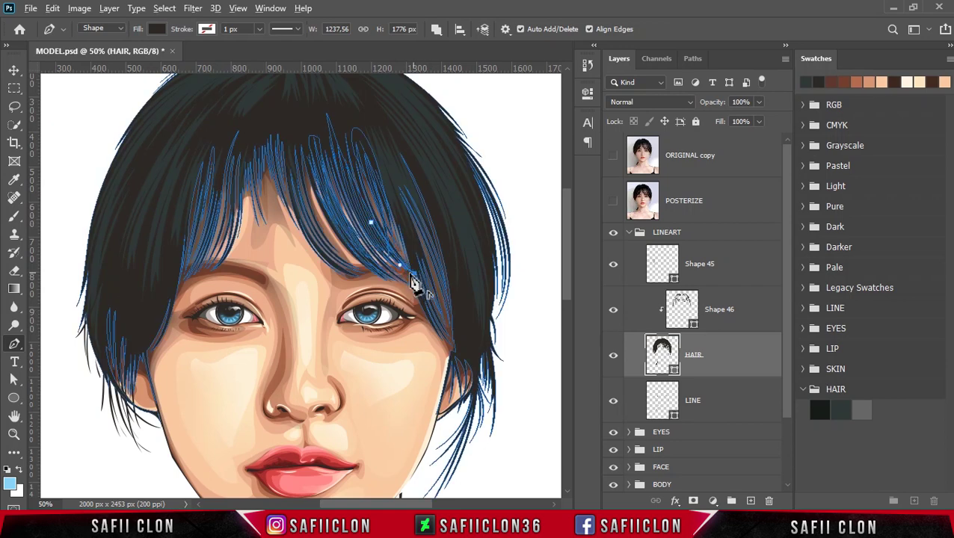
Adjust a strand anchor, show the original photo, and select a bangs strand path
left_click(373, 223)
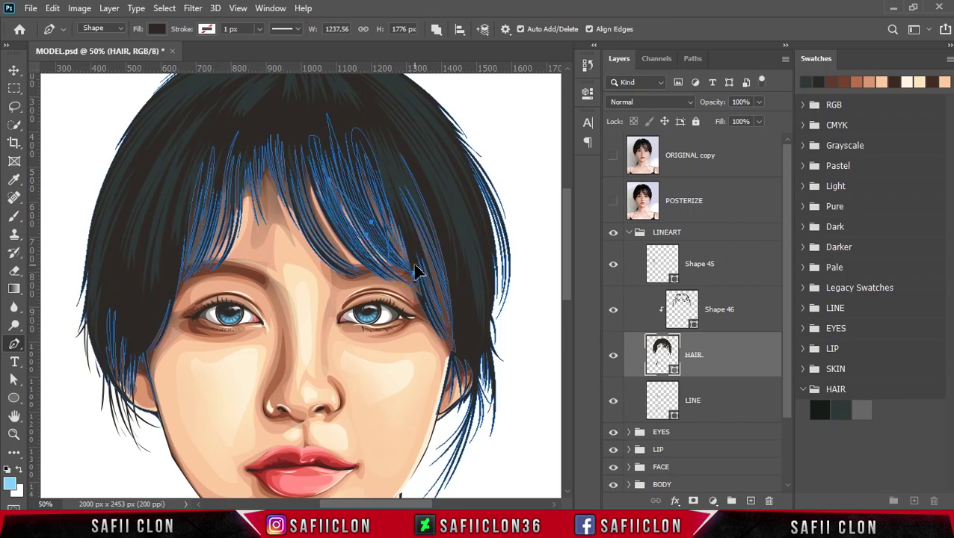
key("Escape")
left_click(394, 245)
left_click(613, 155)
left_click(249, 159)
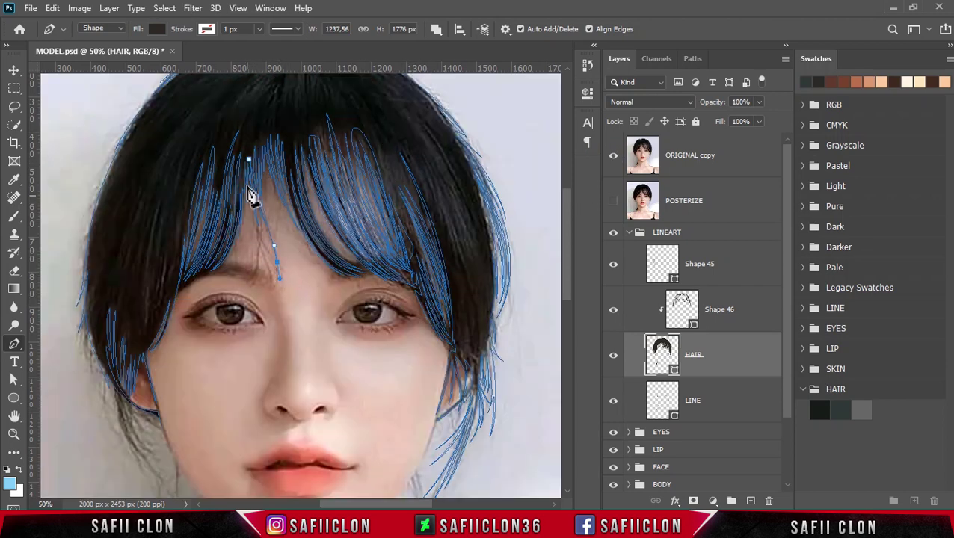
Pull the bangs strand's lower end down, finish it, and hide the original photo
left_click(276, 269)
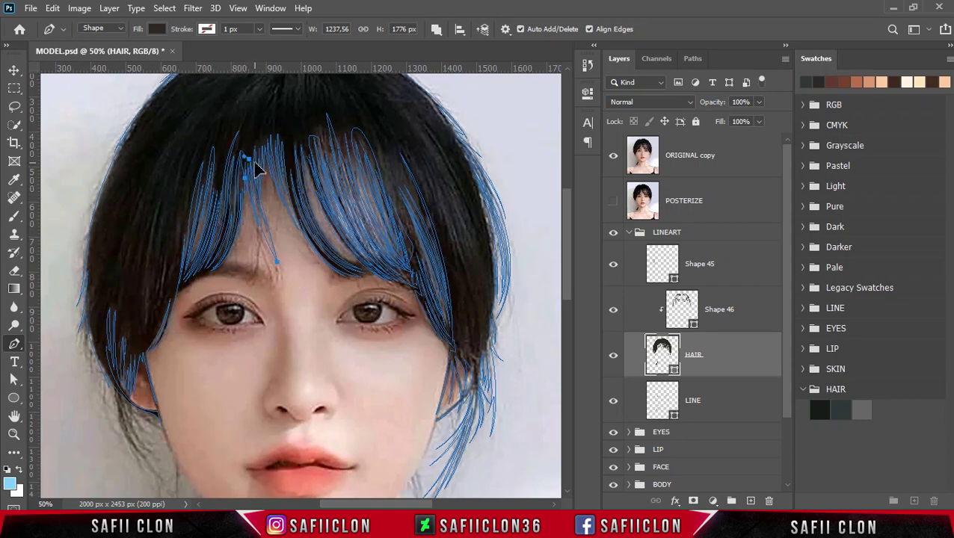
left_click_drag(251, 209, 257, 271)
left_click(234, 161)
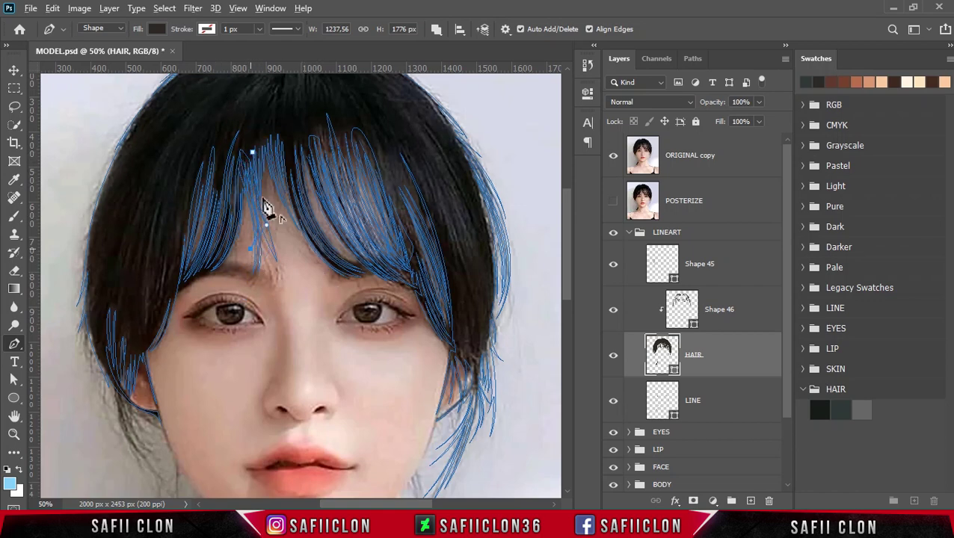
left_click(252, 152)
left_click(614, 155)
key("Escape")
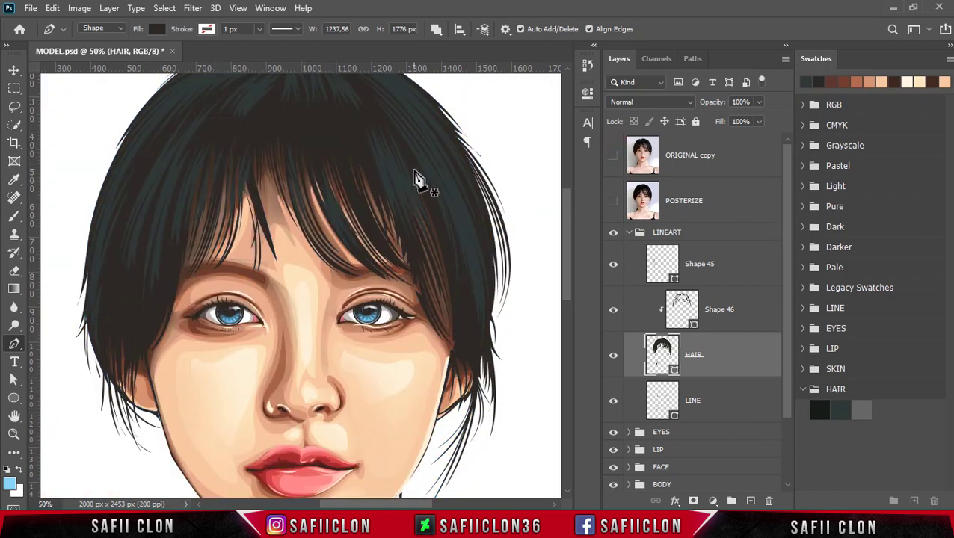
At 66.7% zoom, select a bangs strand and drag one of its anchors upward
key("ctrl+plus")
left_click(266, 324, "ctrl")
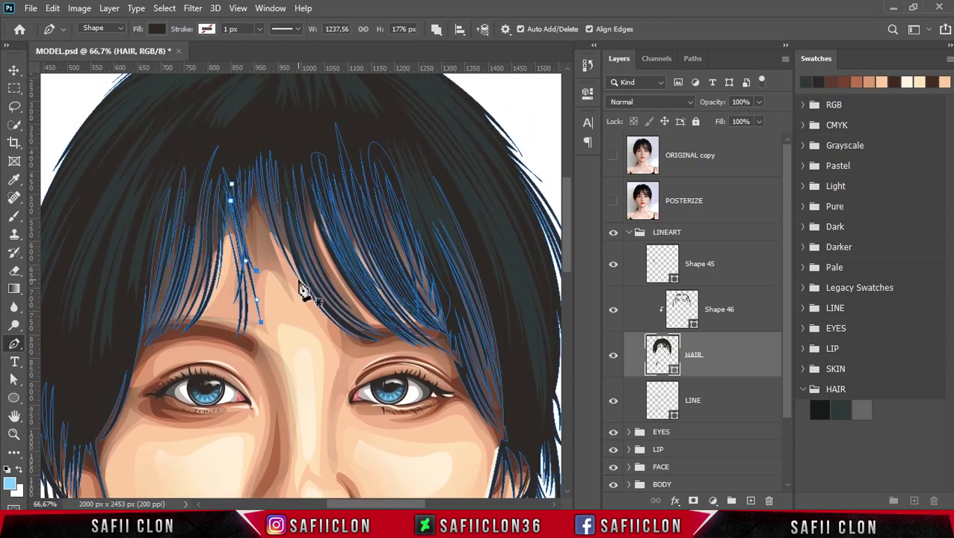
key("Escape")
left_click(250, 189, "ctrl")
left_click_drag(257, 193, 241, 72)
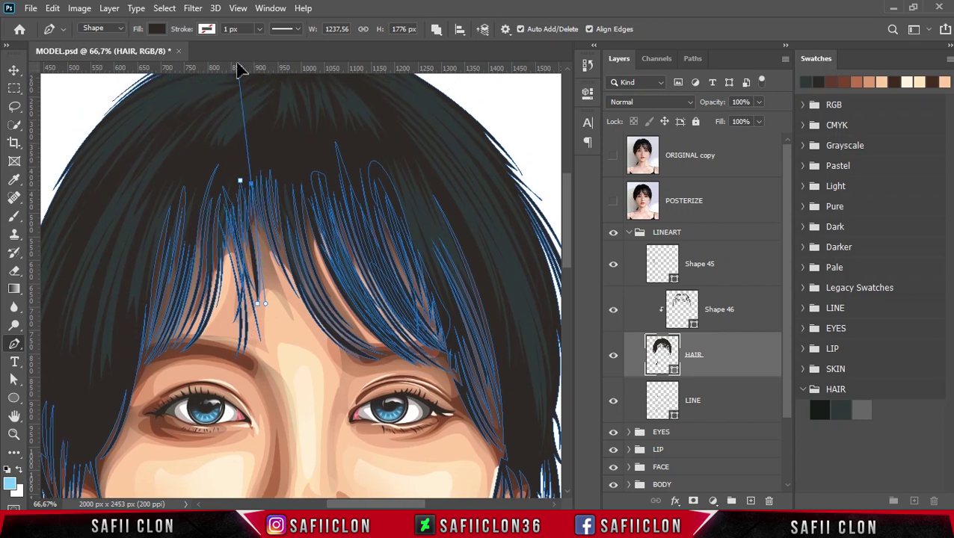
Trace and close a new strand on the left bangs, then commit it
left_click(177, 219)
left_click(156, 339)
left_click_drag(185, 196, 183, 165)
left_click(177, 219)
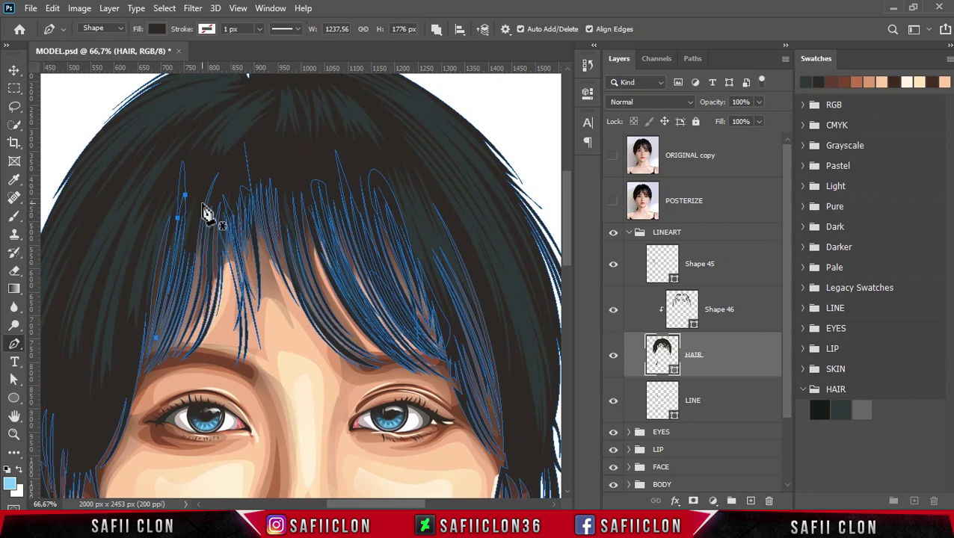
left_click(201, 202)
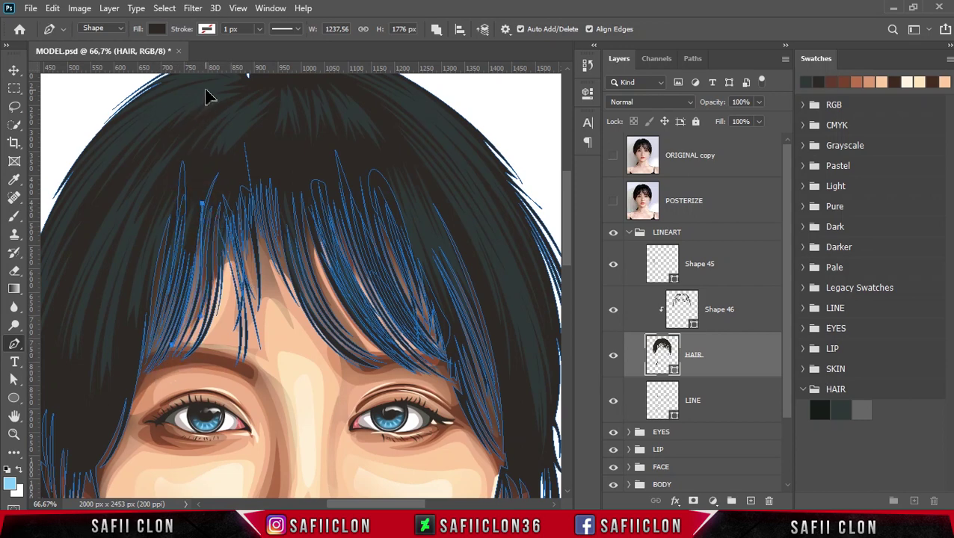
left_click(141, 371)
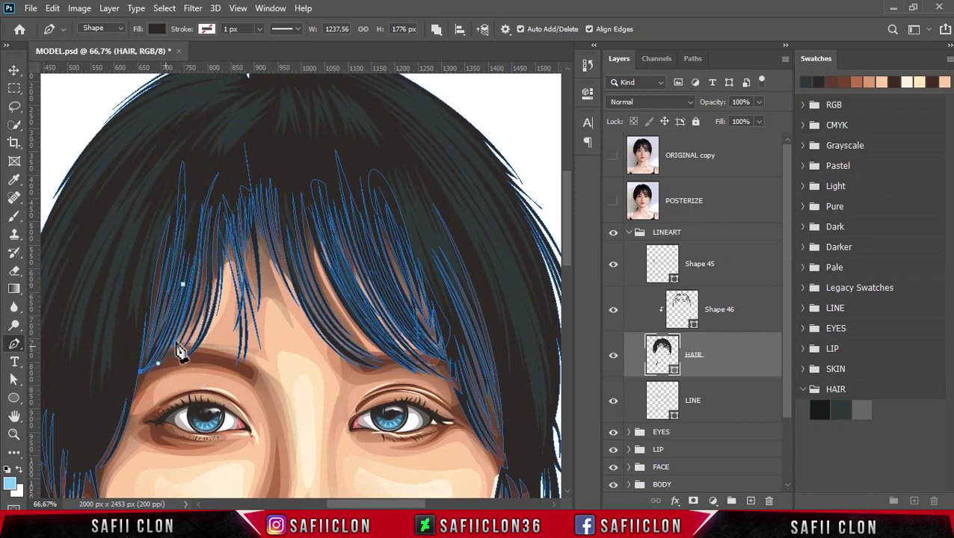
left_click(223, 188)
left_click(184, 285)
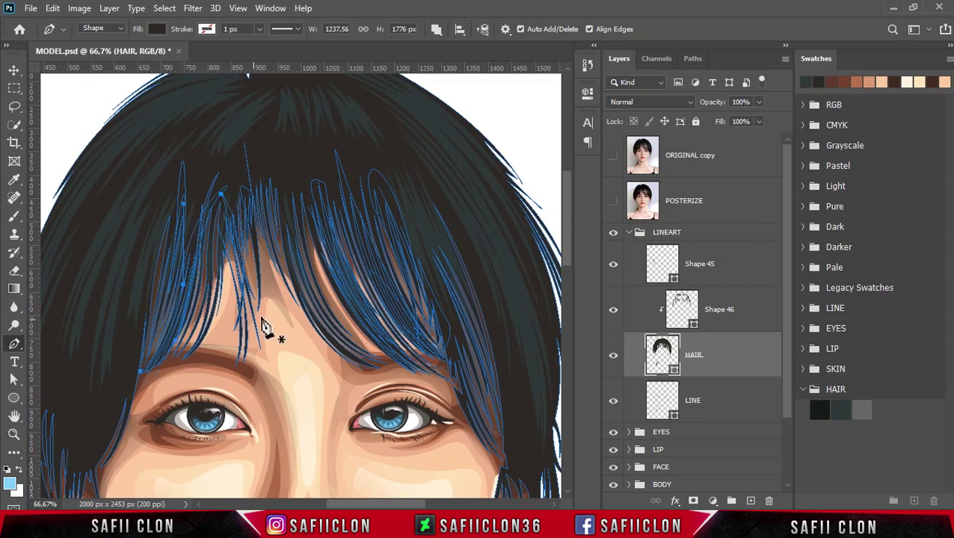
key("Return")
Place anchors for another strand running down over the central bangs
scroll(295, 312, "down", 2)
scroll(299, 314, "down", 2)
scroll(298, 313, "up", 2)
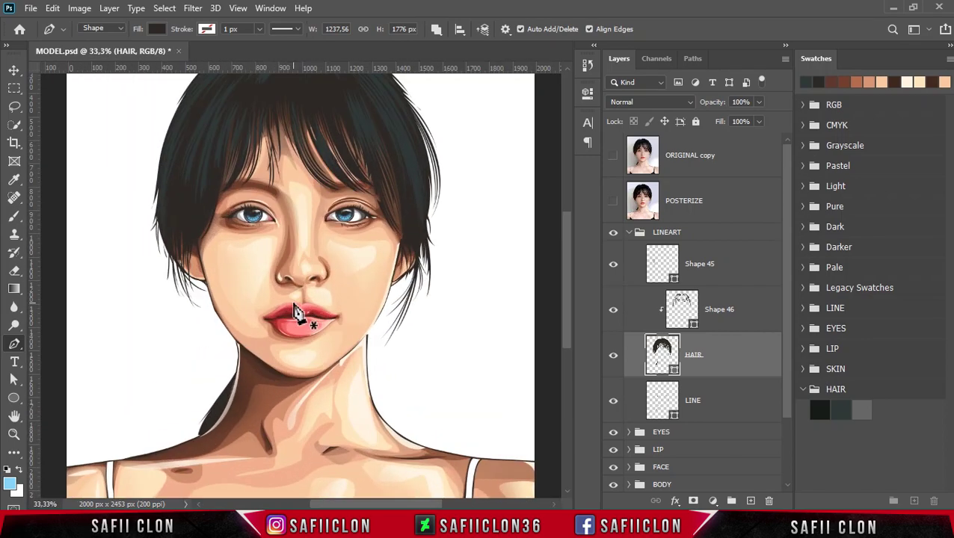
scroll(292, 318, "up", 1)
left_click(299, 204)
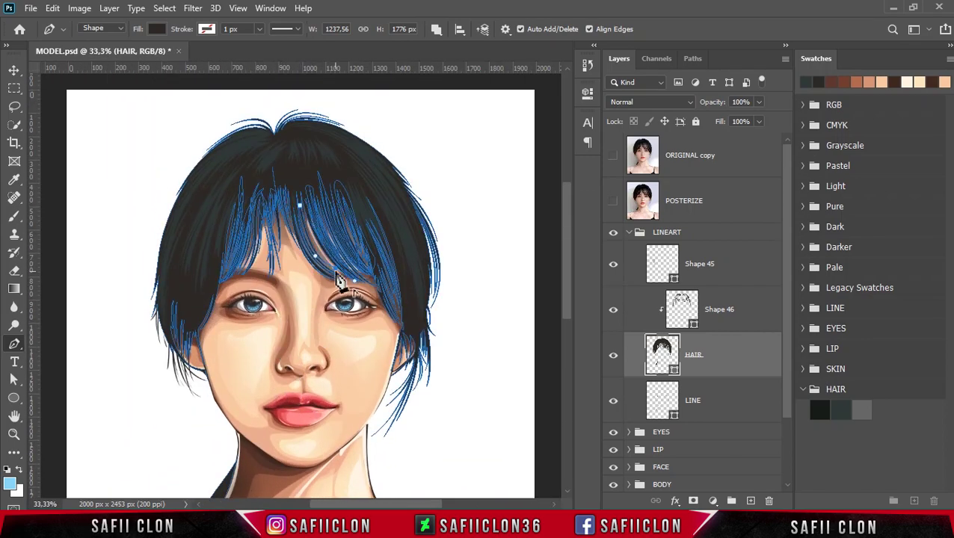
scroll(338, 281, "up", 1)
left_click(304, 189)
left_click(350, 264)
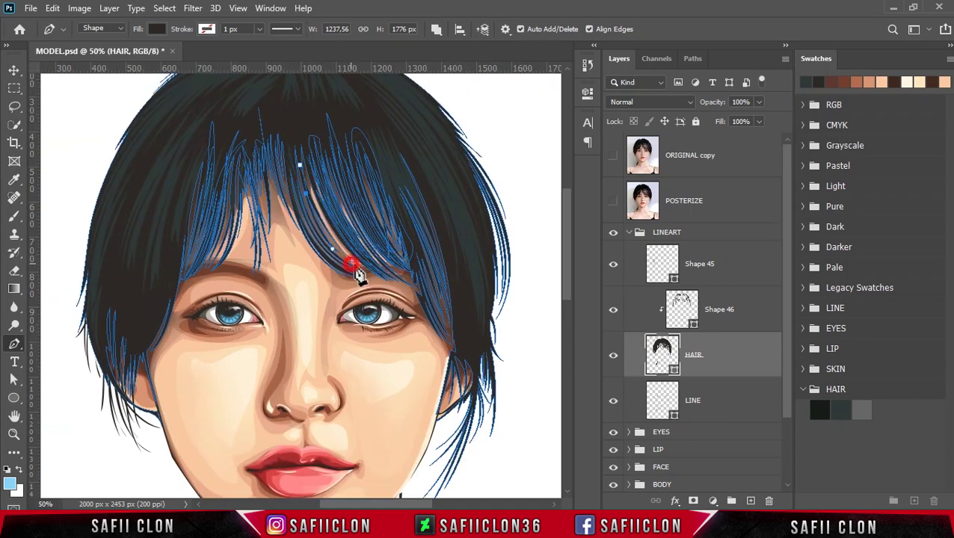
left_click(287, 120)
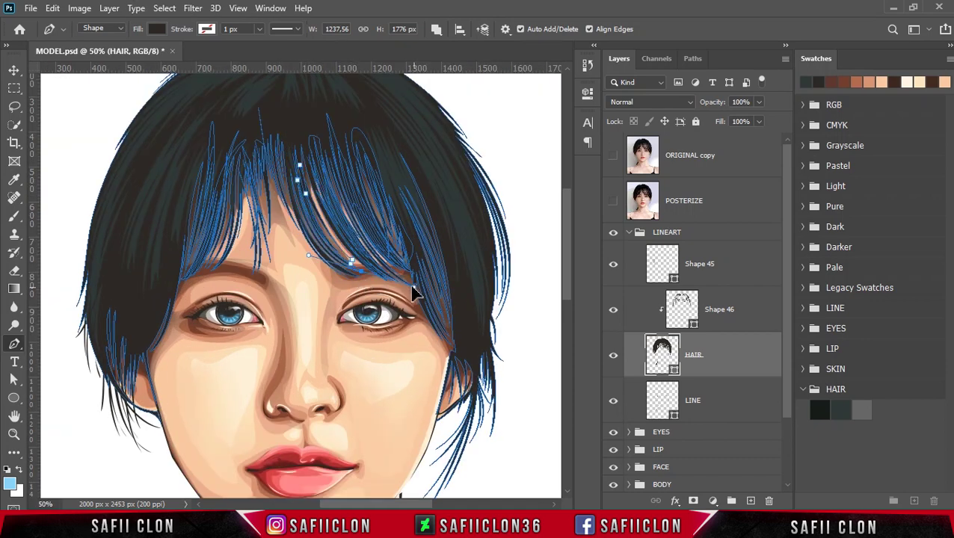
left_click(301, 215)
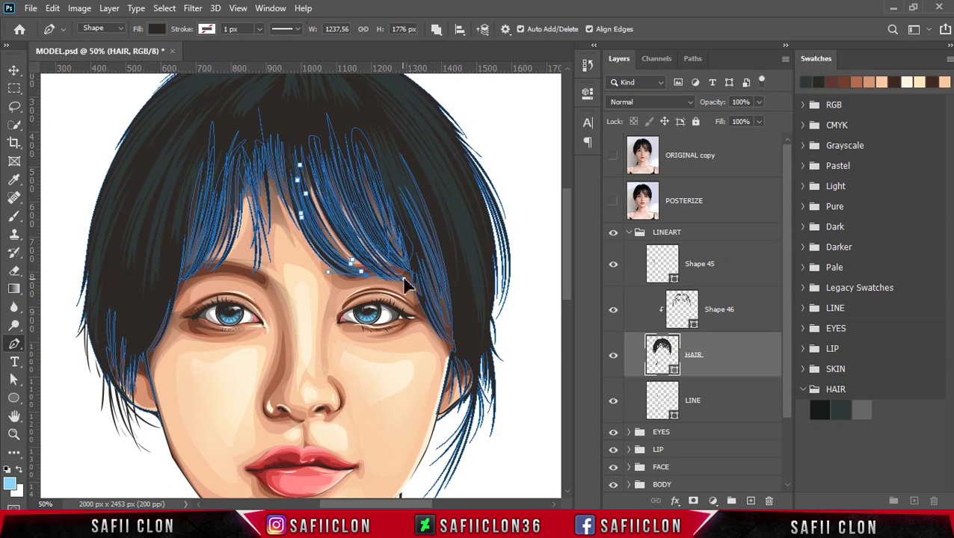
key("Escape")
Nudge the bangs strand's top anchor slightly upward, deselect, and zoom out
left_click(309, 187, "ctrl")
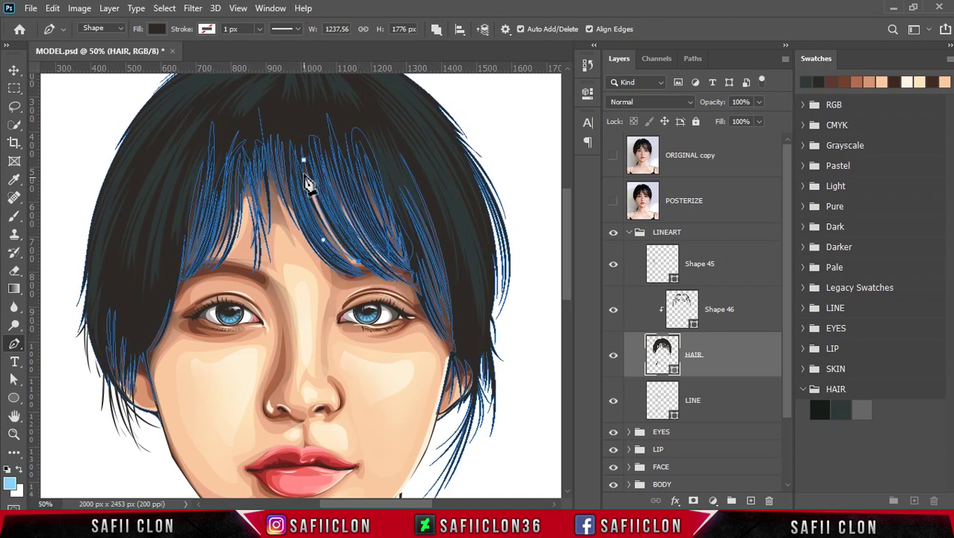
left_click_drag(304, 160, 308, 152)
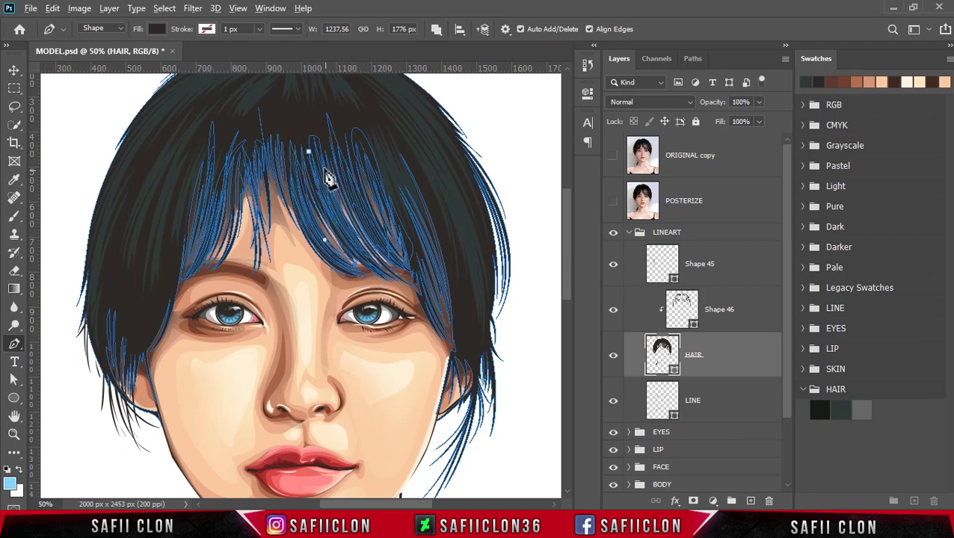
key("Escape")
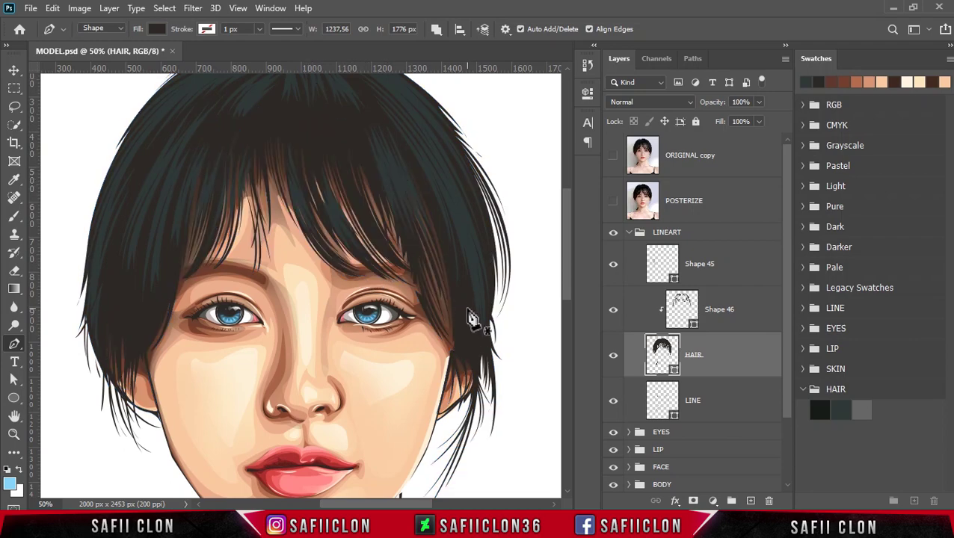
key("ctrl+minus")
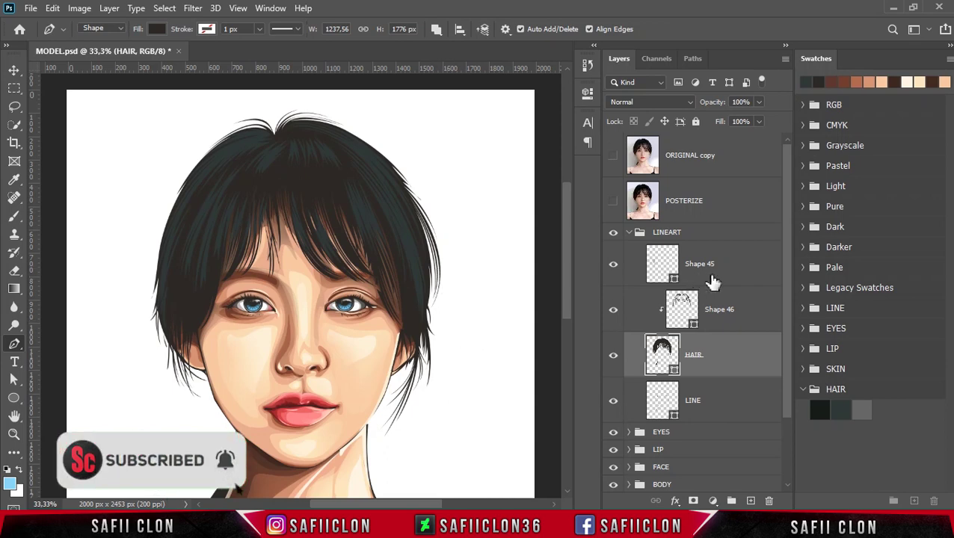
Recolour the HAIR shape fill to the dark 171c18 swatch
left_click(674, 371)
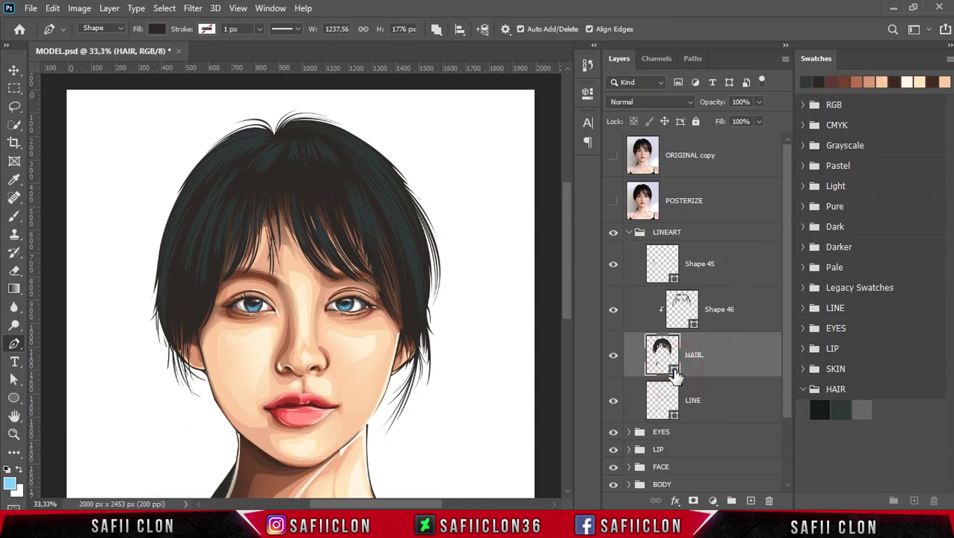
double_click(671, 366)
left_click(820, 410)
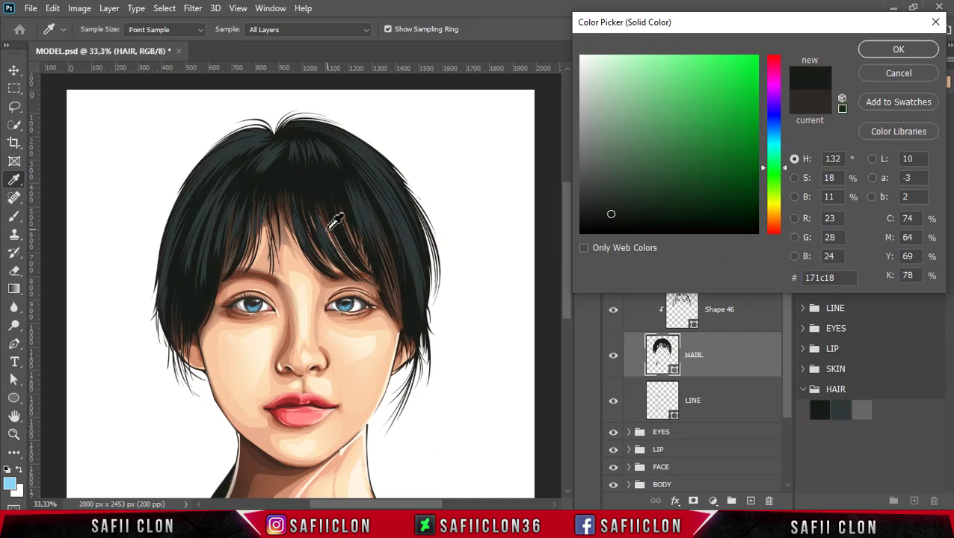
key("ctrl+minus")
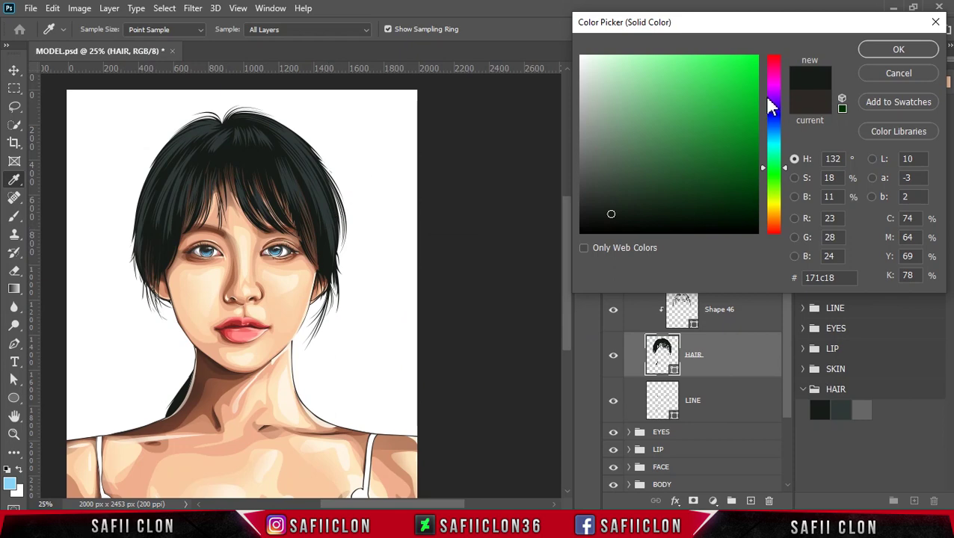
left_click(896, 52)
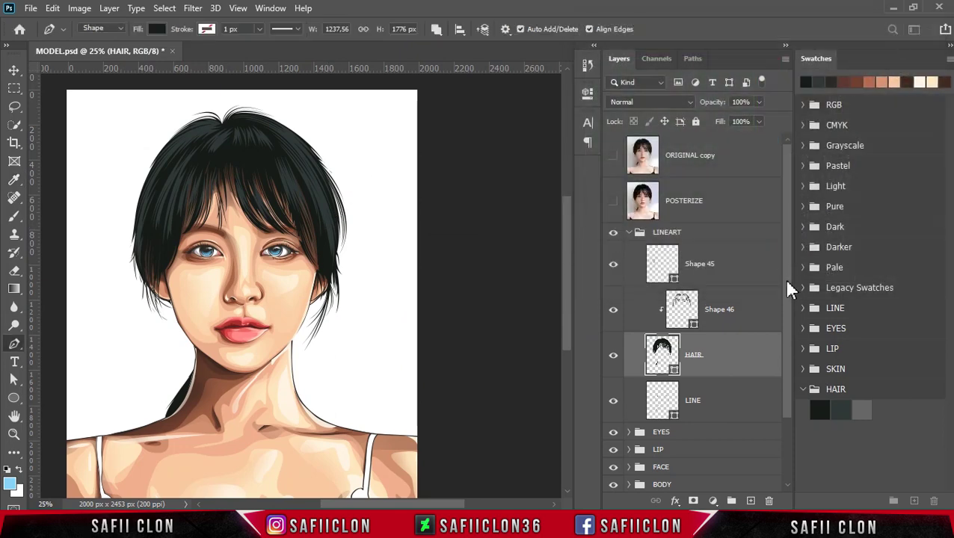
Toggle Shape 46 to compare, then recolour Shape 45 to 171c18
left_click(676, 315)
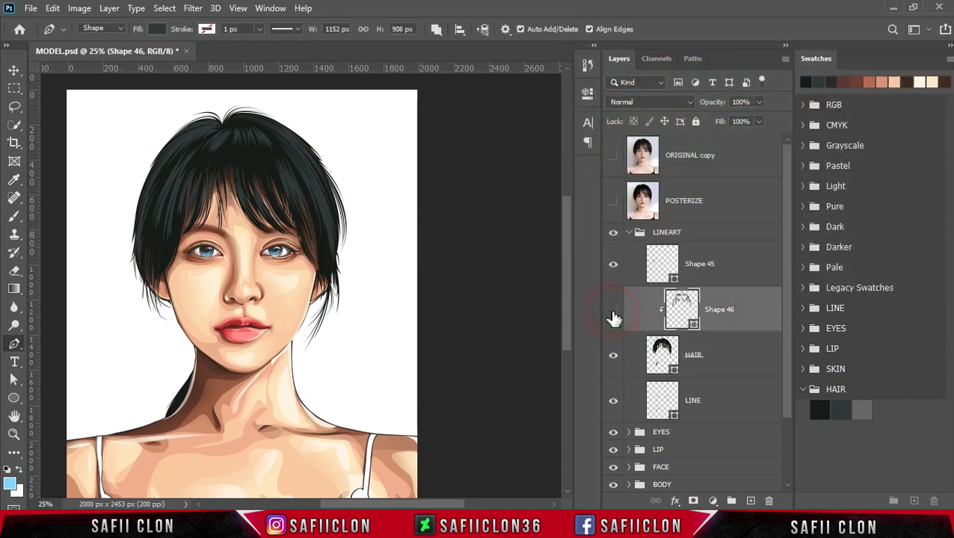
left_click(613, 316)
left_click(614, 312)
left_click(676, 282)
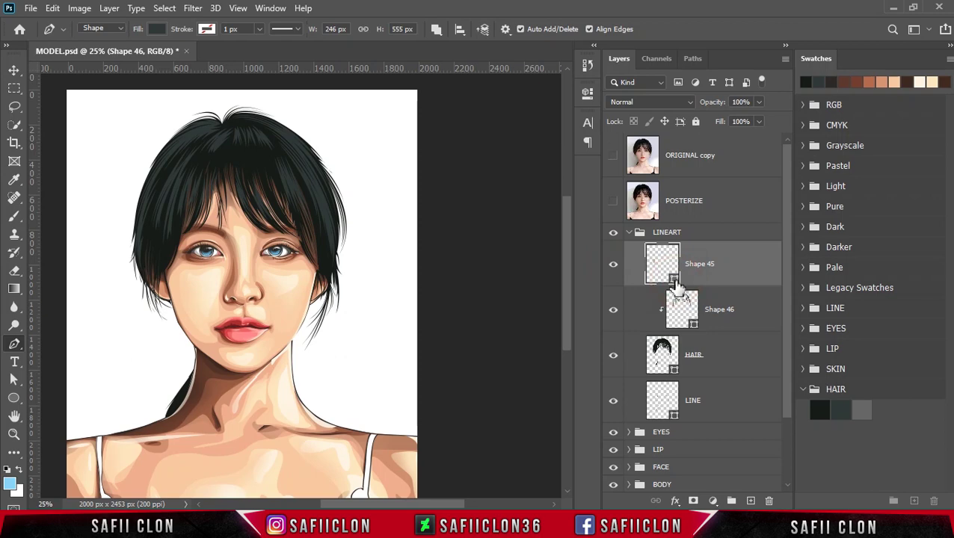
double_click(675, 282)
left_click(819, 410)
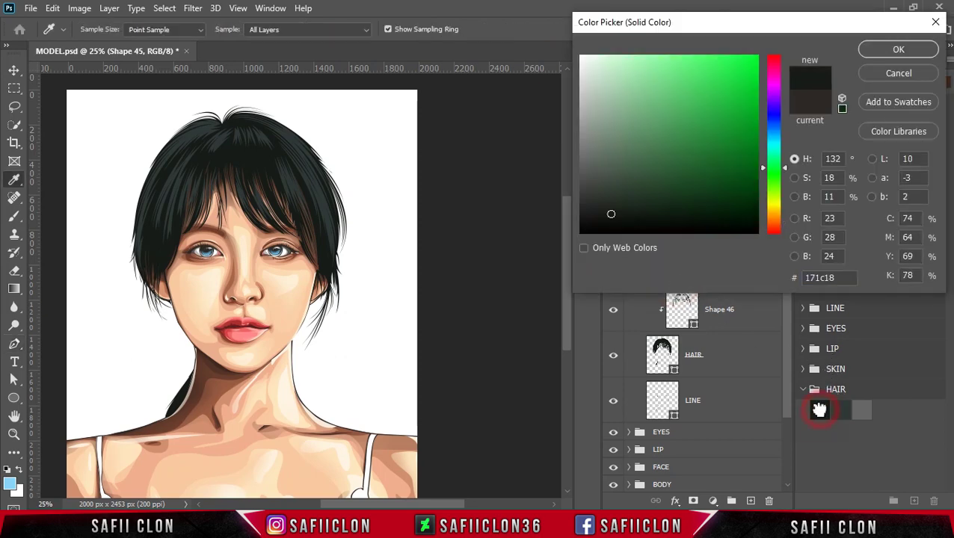
left_click(898, 49)
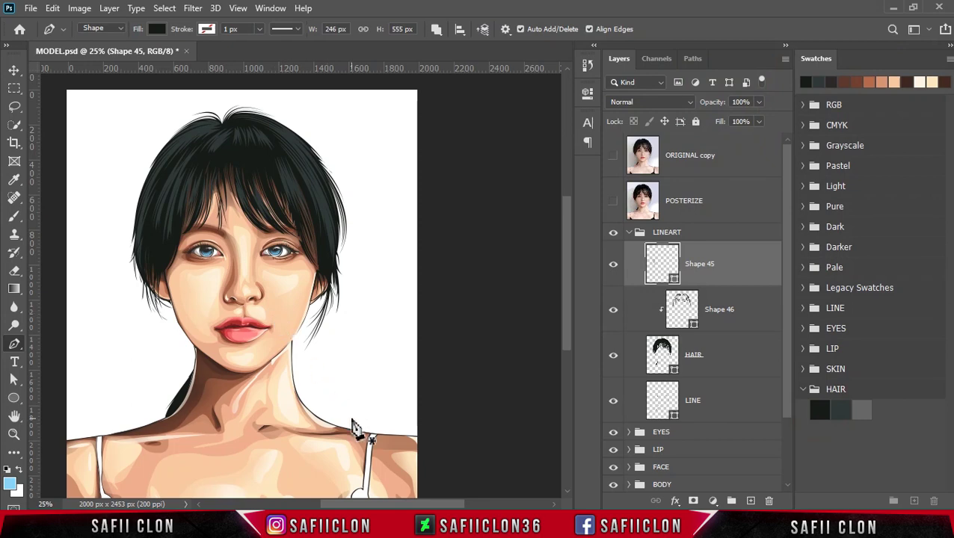
Zoom to 33.3% and add an empty Layer 2 above Shape 45
key("ctrl+plus")
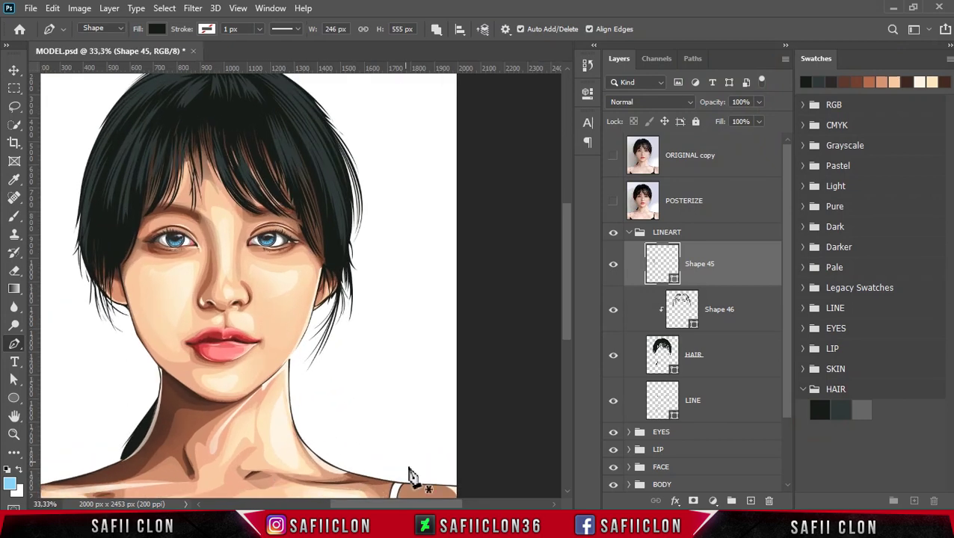
left_click_drag(418, 507, 392, 508)
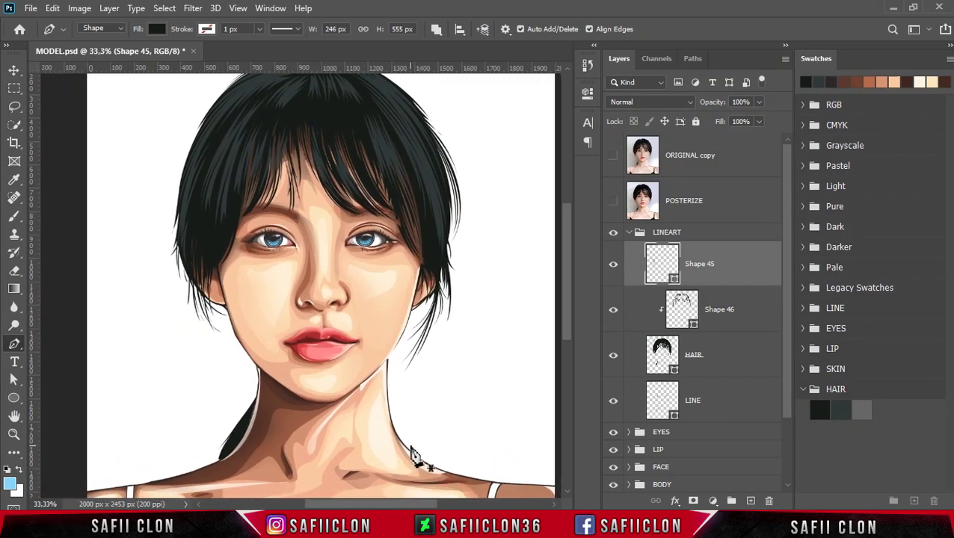
scroll(410, 454, "up", 2)
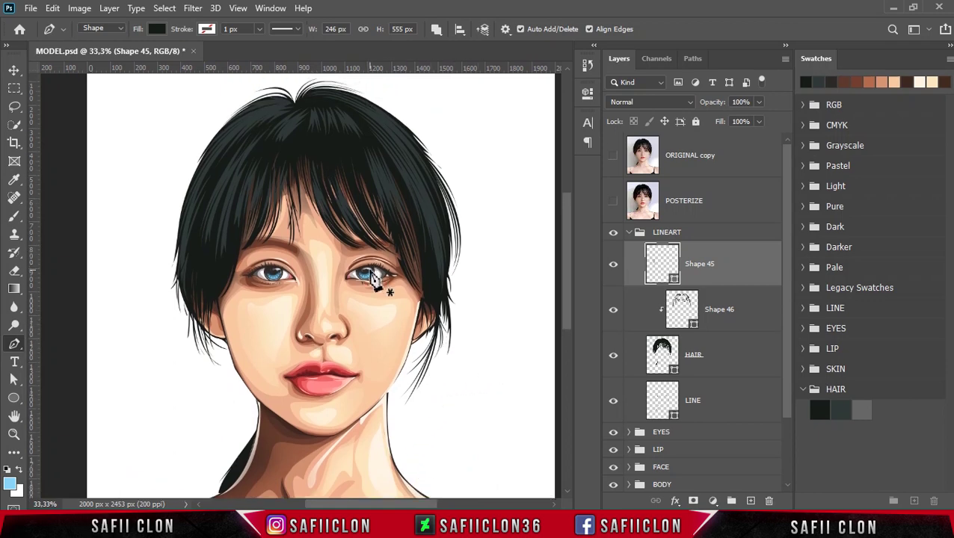
left_click(751, 502)
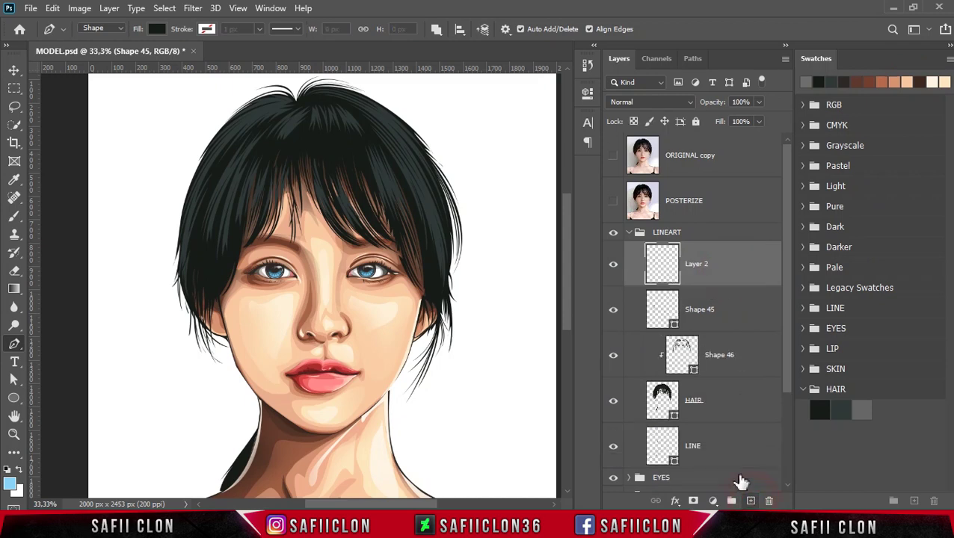
Set the standard Pen tool to Path mode with Combine Shapes path operations
right_click(20, 351)
left_click(54, 343)
left_click(115, 28)
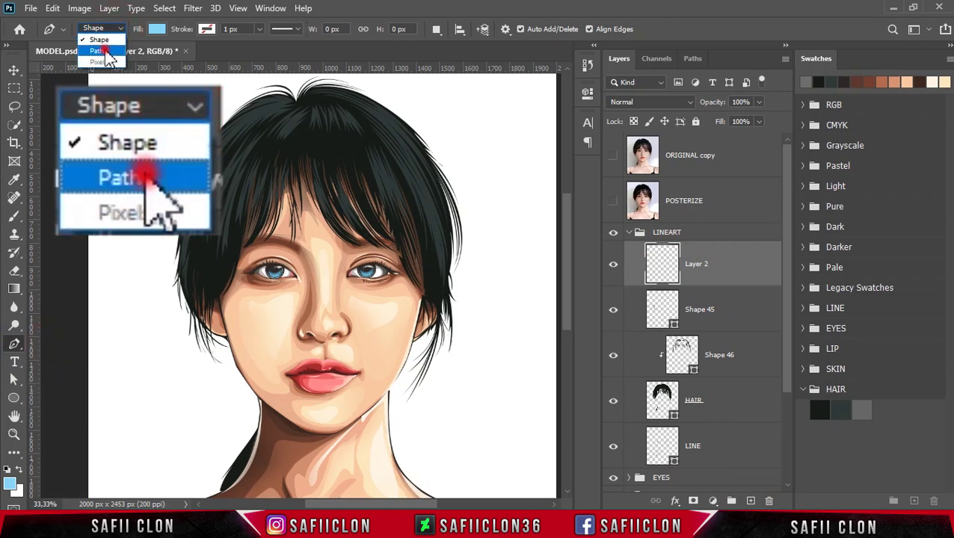
left_click(106, 50)
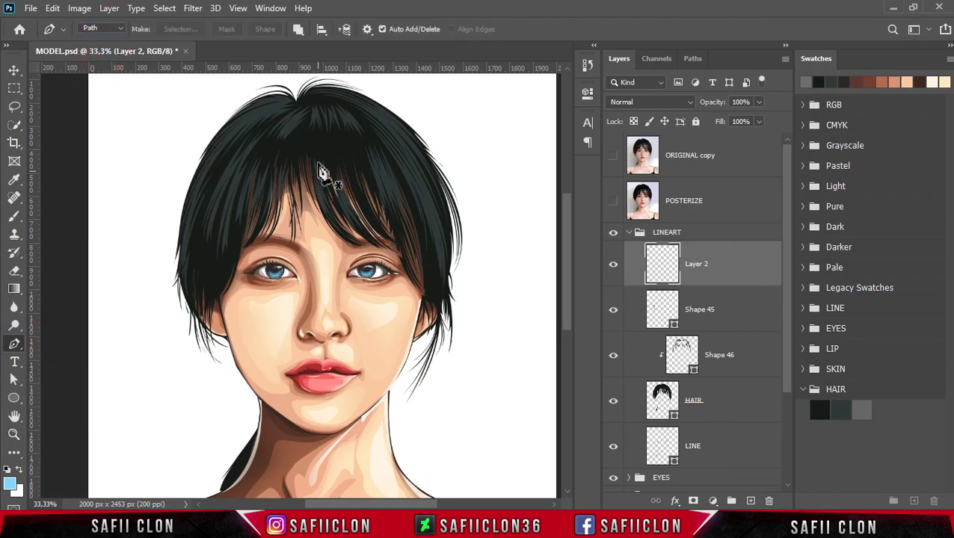
left_click(299, 29)
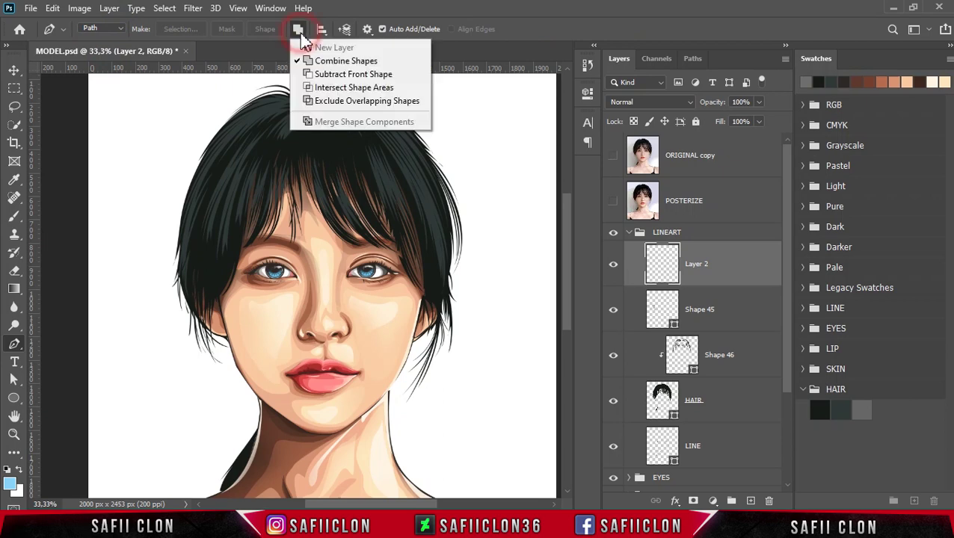
left_click(329, 61)
scroll(283, 191, "up", 1)
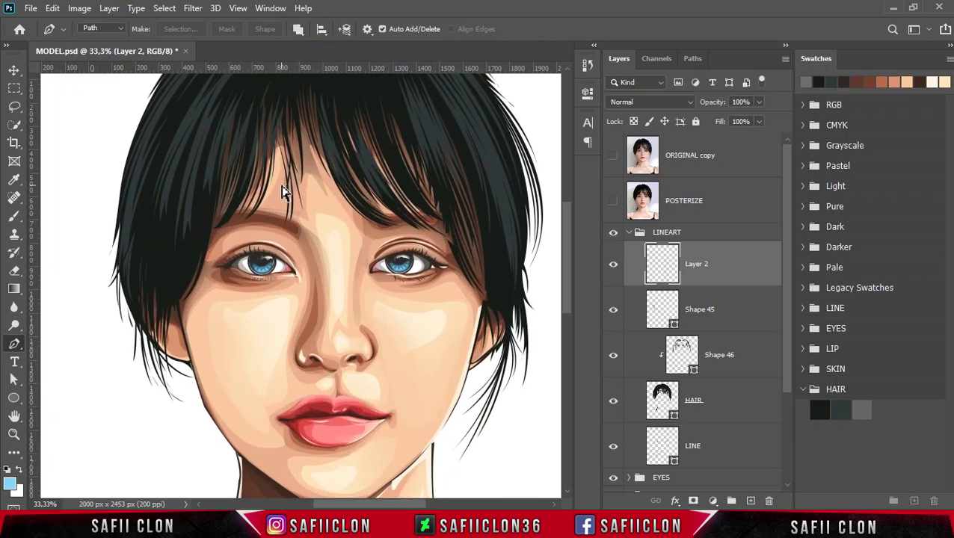
scroll(289, 198, "up", 2)
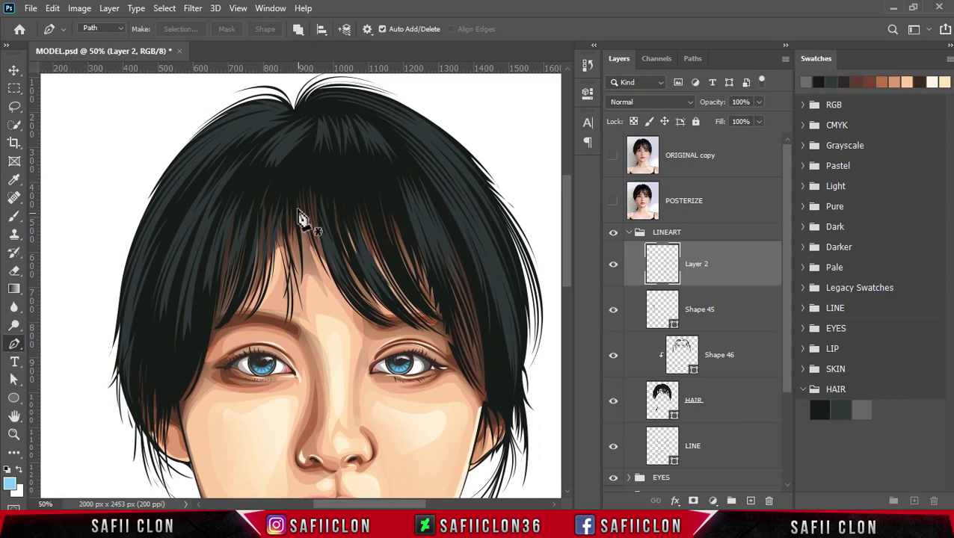
Trace curved strands from the top of the hair and crown down into the bangs
left_click(312, 136)
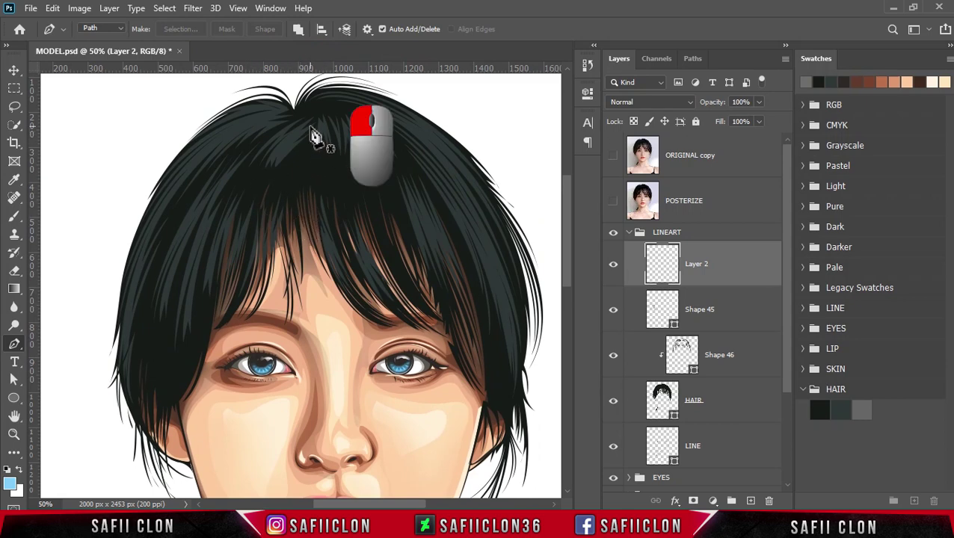
left_click_drag(281, 164, 277, 180)
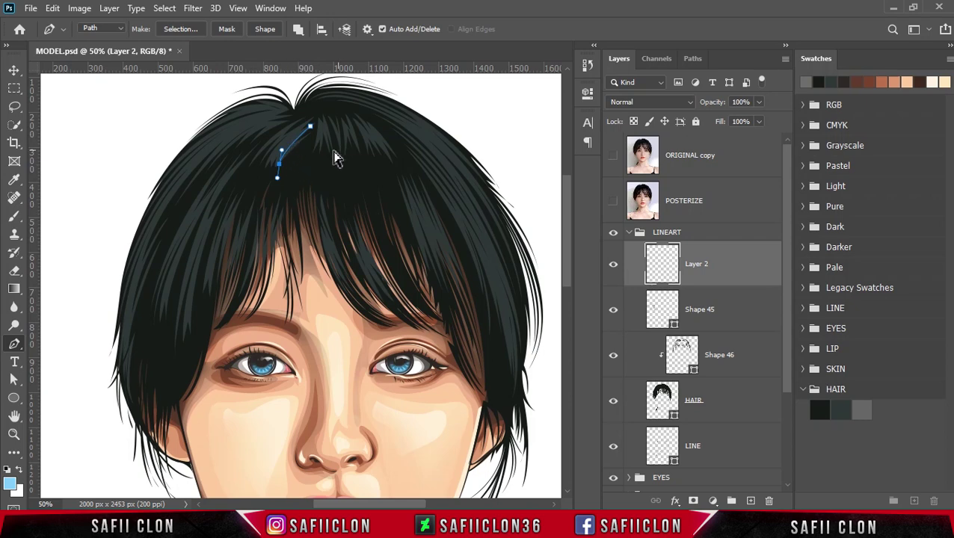
left_click(306, 156)
left_click(311, 131)
left_click_drag(277, 163, 275, 180)
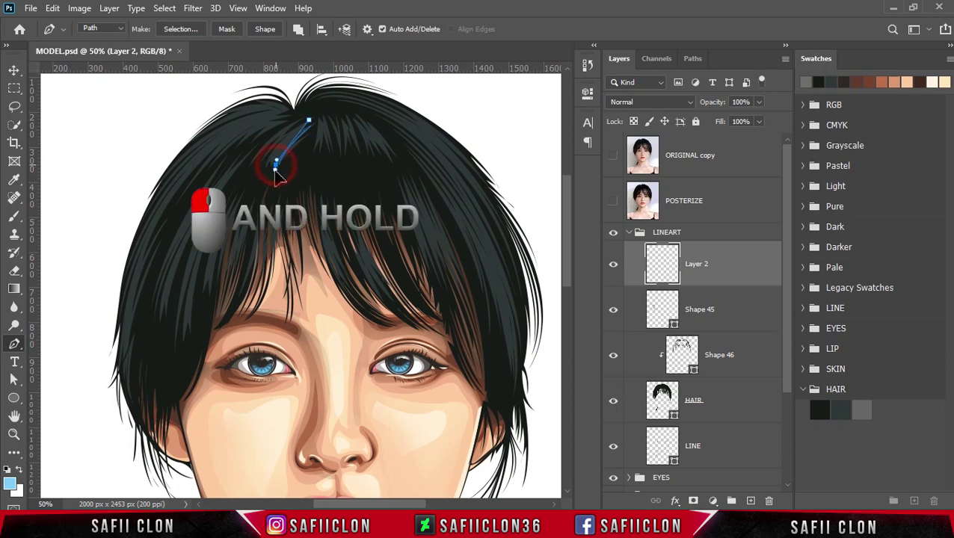
left_click(295, 171)
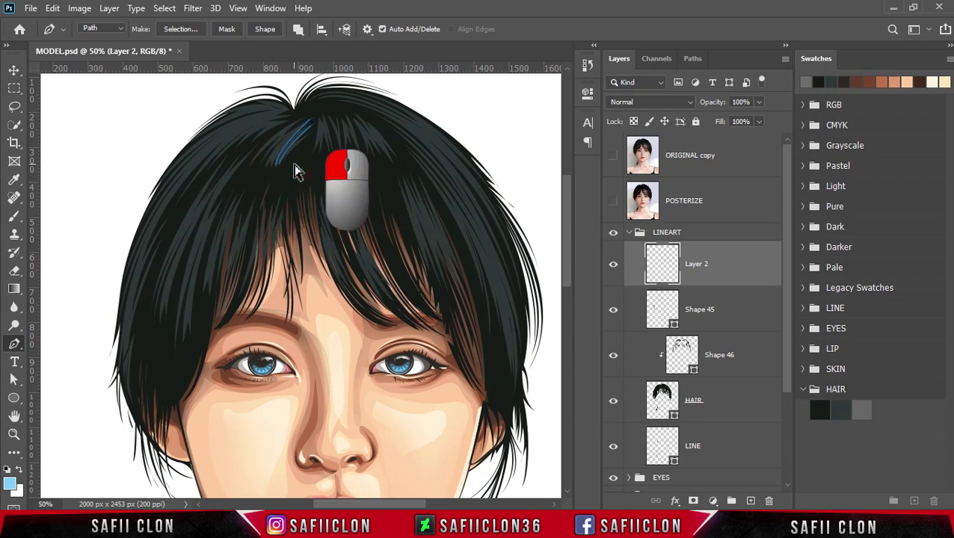
left_click(298, 124)
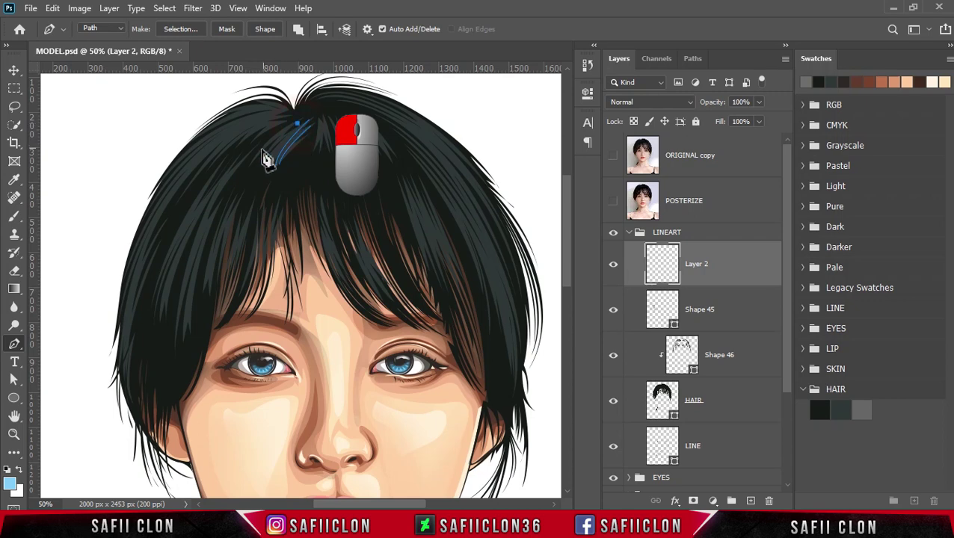
left_click_drag(266, 142, 255, 169)
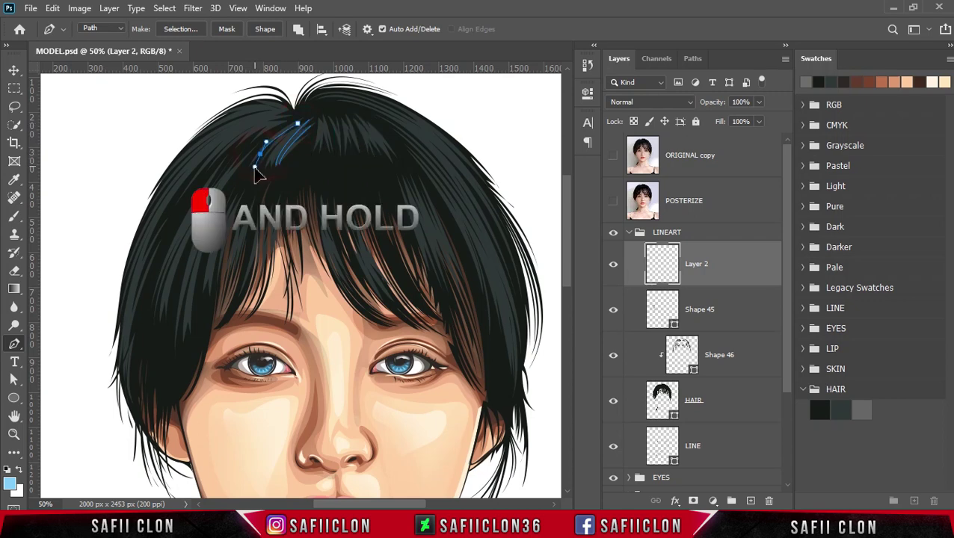
left_click(303, 174)
left_click(293, 132)
Draw four long curved strands running down the left side of the hair
left_click(243, 161)
left_click_drag(190, 288, 187, 382)
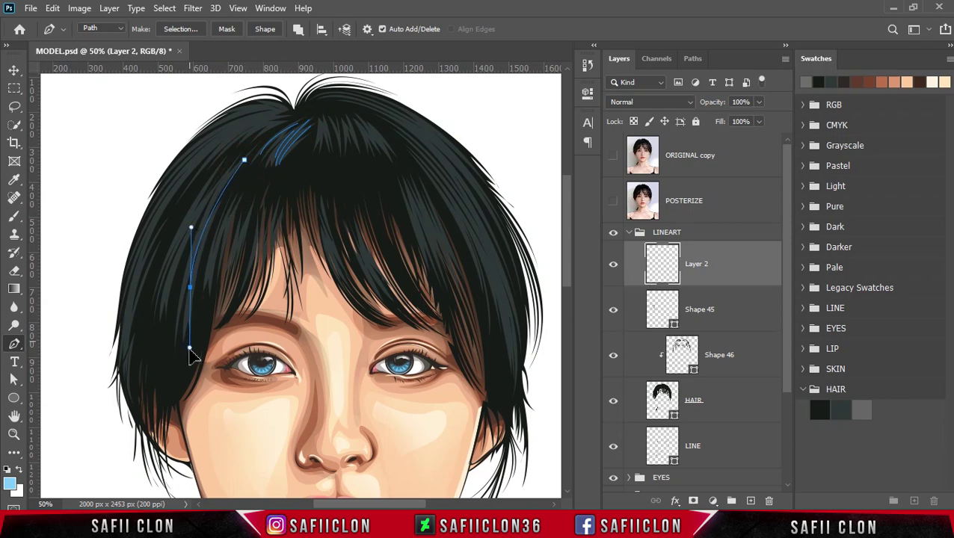
left_click(225, 178)
left_click_drag(178, 281, 172, 347)
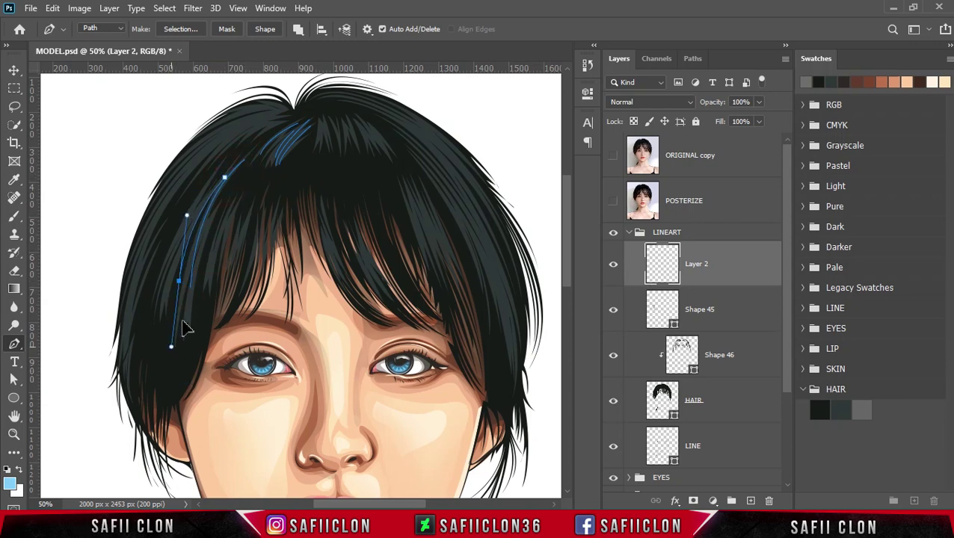
left_click(203, 201)
left_click_drag(171, 253, 167, 323)
left_click(209, 198)
left_click_drag(160, 288, 170, 335)
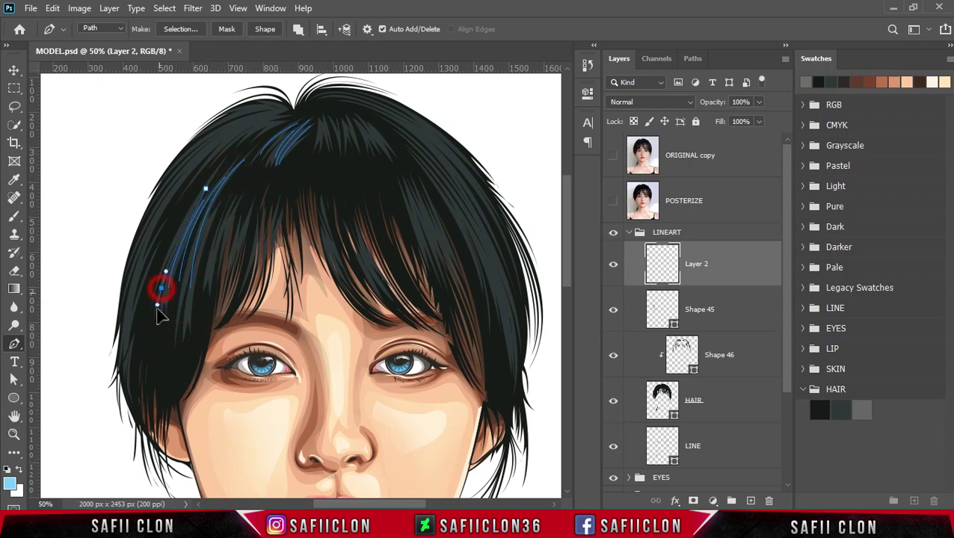
Show the ORIGINAL copy layer and trace short strands around the crown and parting
left_click(614, 156)
left_click(331, 116)
left_click_drag(327, 158, 338, 137)
left_click(358, 171, "ctrl")
left_click(312, 136)
left_click_drag(309, 175, 316, 193)
left_click(343, 187, "ctrl")
left_click(288, 121)
left_click_drag(222, 142, 213, 164)
left_click(280, 127, "ctrl")
left_click(288, 113)
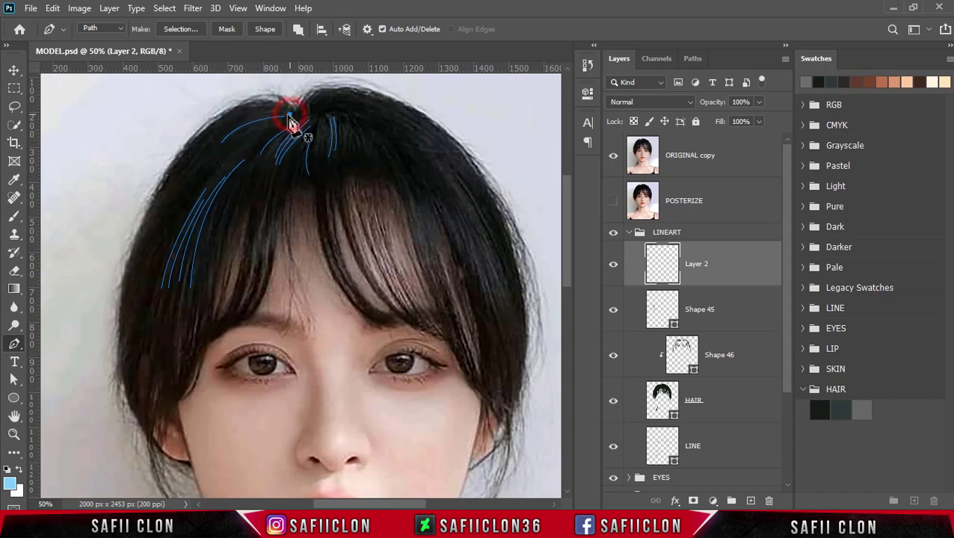
Trace strands from the crown and parting down along the left hair edge
left_click_drag(223, 168, 213, 187)
left_click(277, 124, "ctrl")
left_click(257, 135)
left_click_drag(229, 153, 214, 156)
mouse_move(136, 247)
left_mouse_down()
mouse_move(175, 228)
mouse_move(167, 217)
mouse_move(172, 149)
mouse_move(145, 187)
left_mouse_up()
left_click(203, 153)
left_click(160, 232, "ctrl")
left_click(263, 110)
left_click(232, 175, "ctrl")
left_click(269, 108)
left_click(223, 191, "ctrl")
Draw strands from right of the parting sweeping down the right bangs
left_click(341, 121)
left_click_drag(359, 170, 365, 139)
left_click(347, 154, "ctrl")
left_click(374, 161, "ctrl")
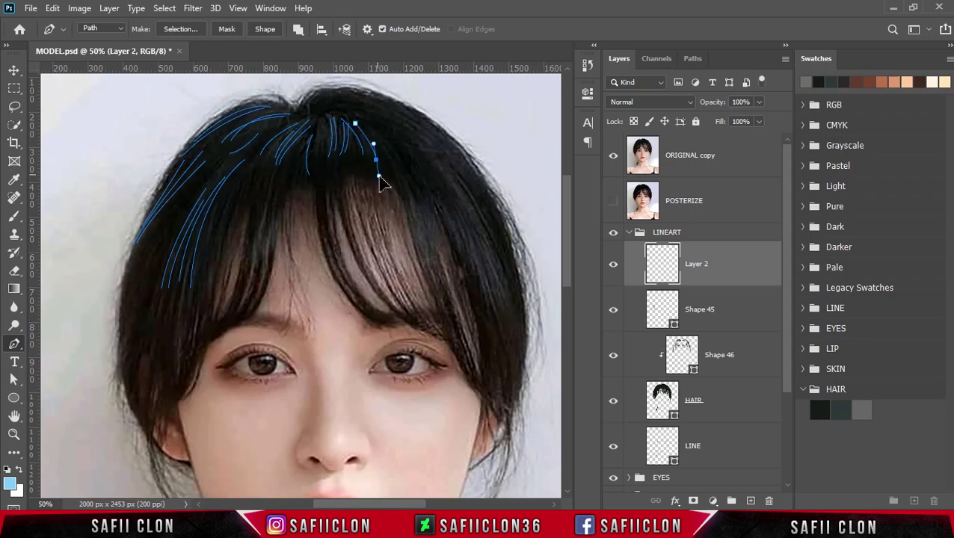
left_click(387, 163)
left_click(369, 178, "ctrl")
left_click(379, 132)
left_click_drag(395, 170, 423, 203)
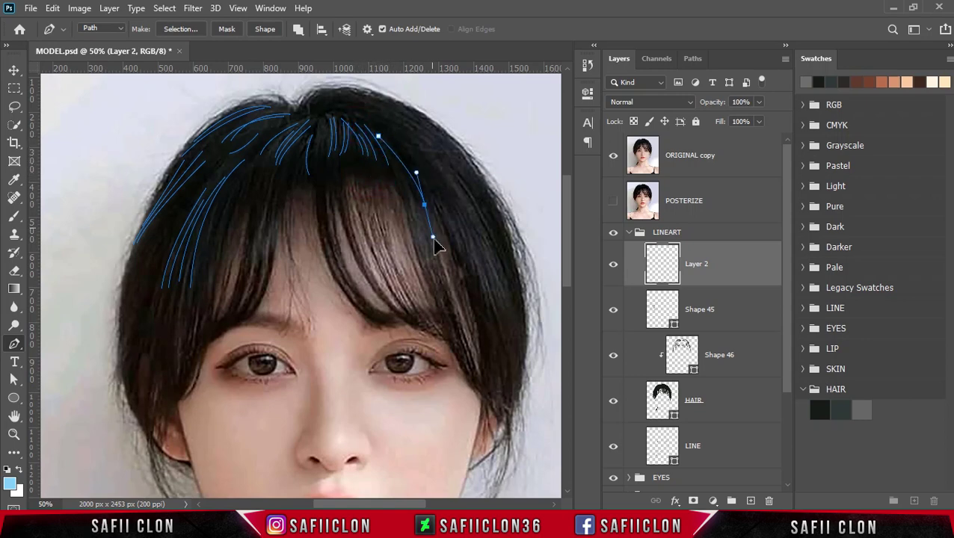
left_click_drag(433, 291, 426, 269)
left_click(442, 276, "ctrl")
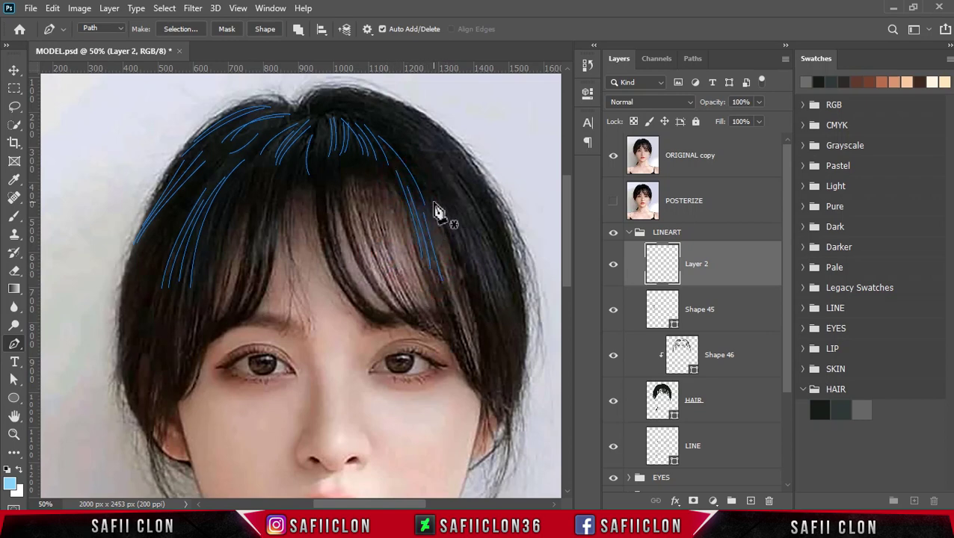
Add curved strands across the right bangs and down the right side of the hair
left_click(422, 177)
mouse_move(465, 272)
left_mouse_down()
mouse_move(474, 303)
mouse_move(468, 262)
left_mouse_up()
left_click(454, 199)
mouse_move(482, 299)
left_mouse_down()
mouse_move(485, 332)
mouse_move(506, 333)
left_mouse_up()
left_click(453, 199)
left_click(430, 155)
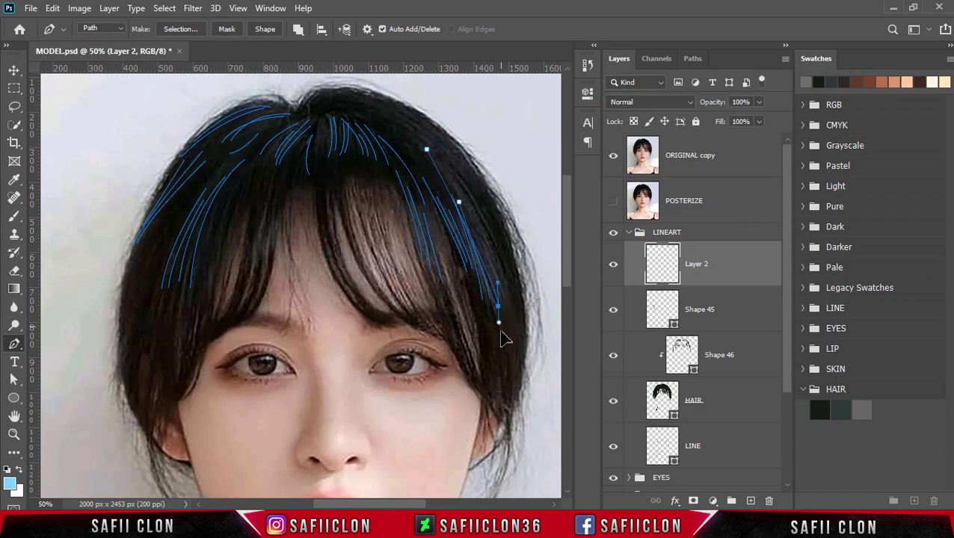
left_click(445, 163)
left_click_drag(505, 264, 513, 308)
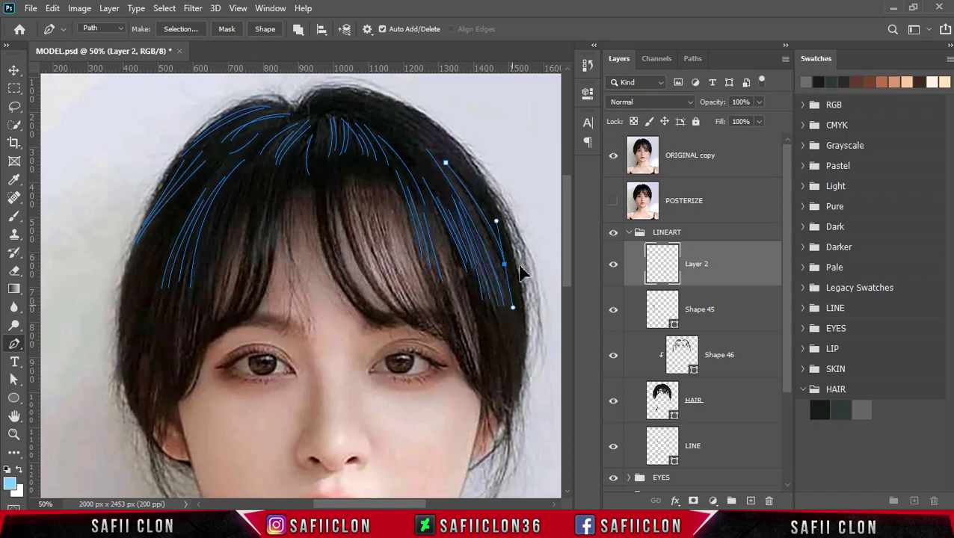
left_click(357, 109)
left_click_drag(465, 196, 471, 210)
left_click(384, 123)
left_click_drag(456, 186, 482, 238)
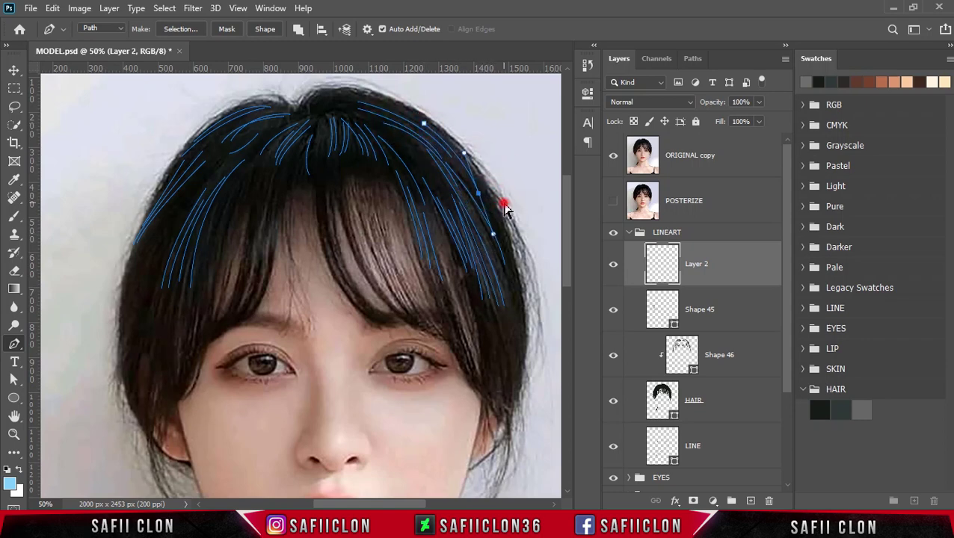
Trace strands across the top of the hair and down the right side
left_click(314, 102)
left_click_drag(373, 98, 450, 139)
left_click(339, 99)
left_click(458, 115, "ctrl")
left_click(469, 202)
left_click_drag(514, 334, 518, 366)
left_click(488, 288, "ctrl")
Add two strands along the right hair edge, then hide the ORIGINAL copy layer
left_click(497, 260)
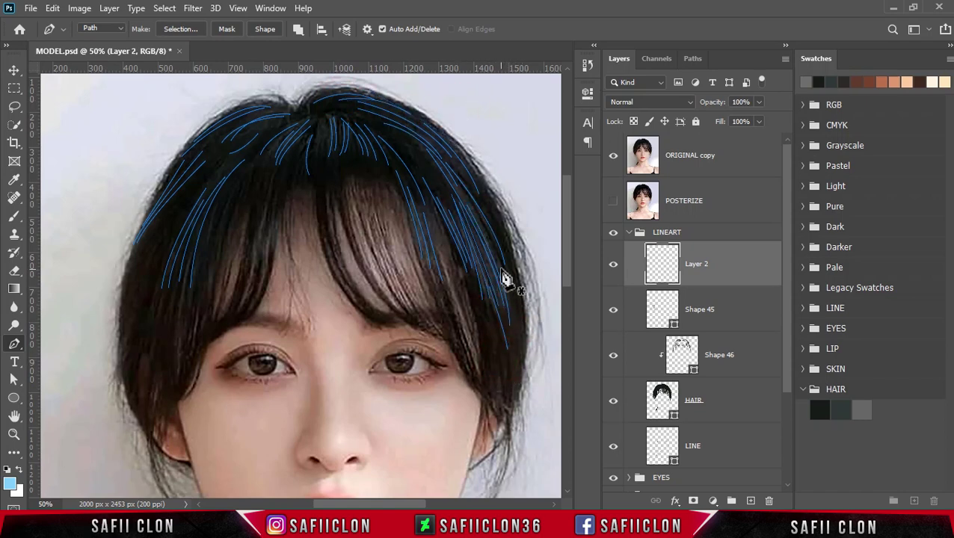
left_click_drag(514, 364, 507, 402)
left_click(502, 226, "ctrl")
left_click(511, 280)
left_click_drag(516, 370, 506, 397)
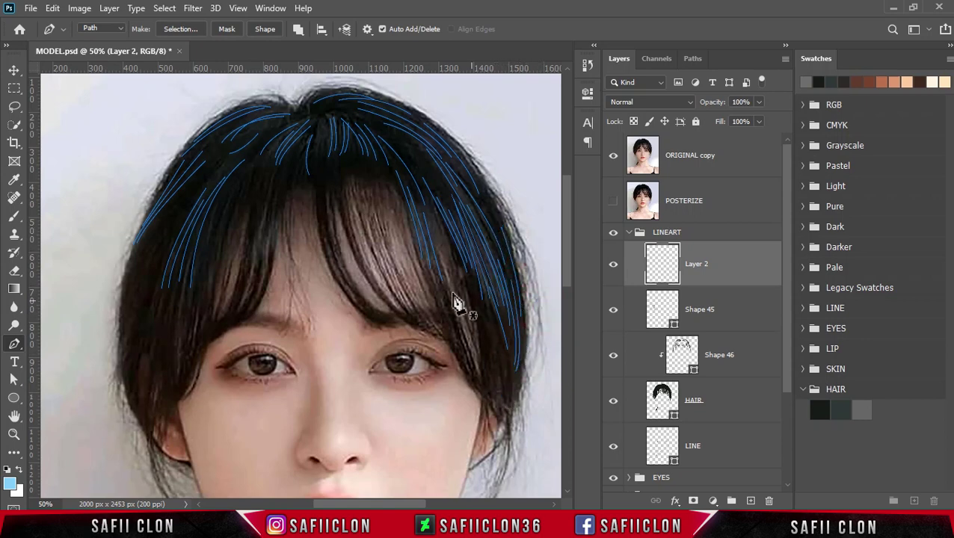
left_click(613, 159)
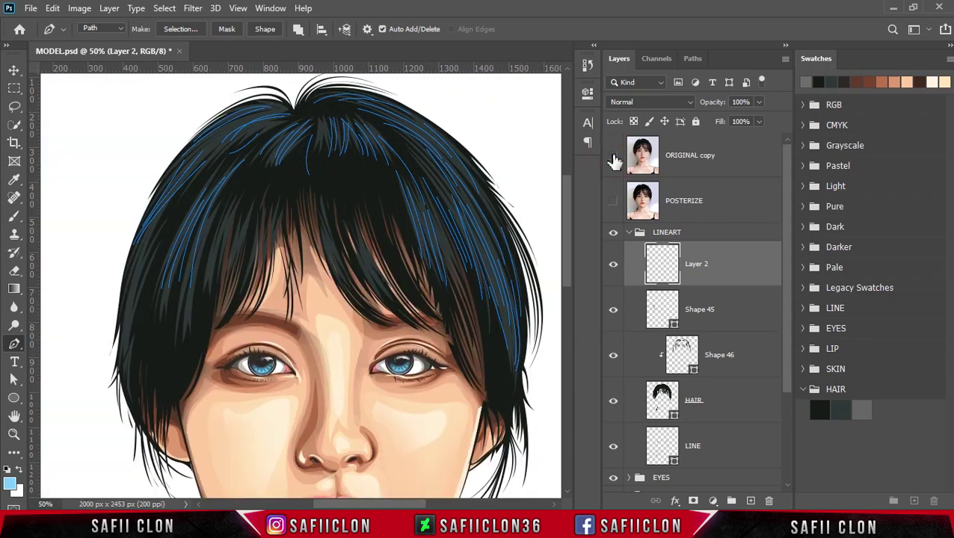
Trace several short curved strands along the left hair and its edge
left_click(227, 209)
left_click(220, 200)
left_click_drag(206, 244, 206, 266)
left_click(189, 255)
left_click_drag(183, 329, 186, 354)
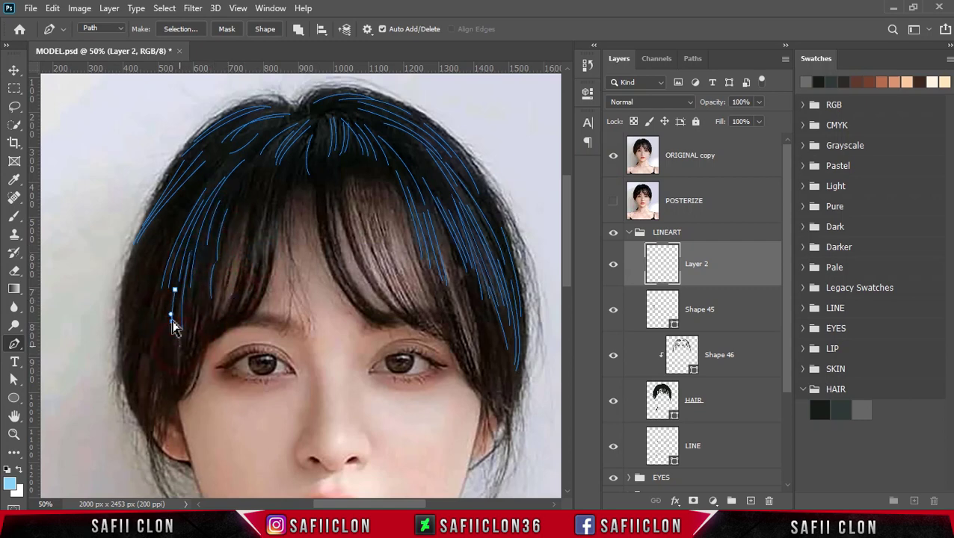
left_click(163, 298)
left_click_drag(158, 331, 166, 349)
left_click(164, 256)
Add a strand near the bangs, hide the ORIGINAL copy, and discard an unfinished left-edge path
left_click(611, 157)
left_click(275, 224)
left_click_drag(271, 256, 268, 272)
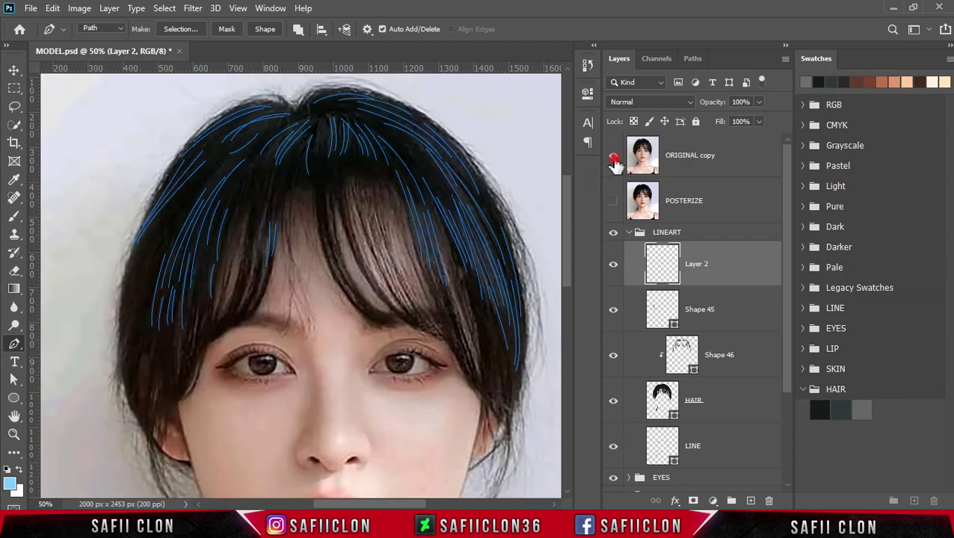
left_click(613, 158)
left_click(251, 209)
left_click(235, 233)
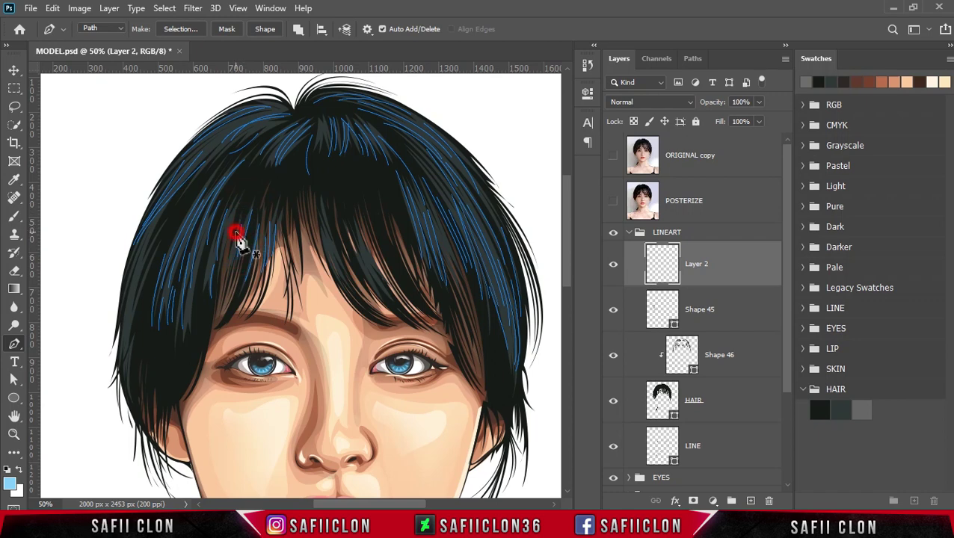
left_click(142, 256)
left_click(154, 352)
key("Escape")
Draw strands on the right bangs, near the eyebrow, and down from the crown
left_click(389, 298)
left_click(359, 250)
left_click(358, 250)
left_click(404, 323)
left_click(322, 236)
left_click(340, 276)
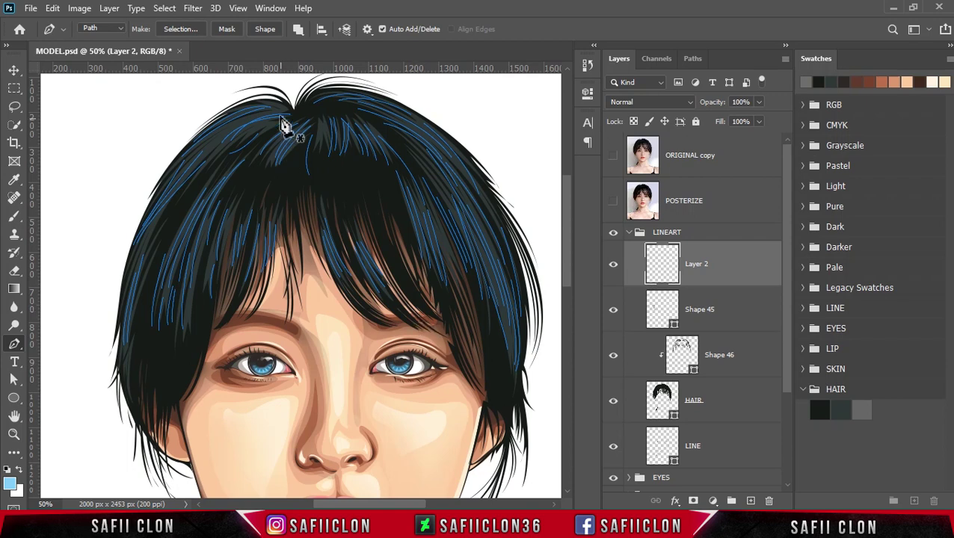
left_click(319, 122)
left_click(318, 142)
left_click(342, 198)
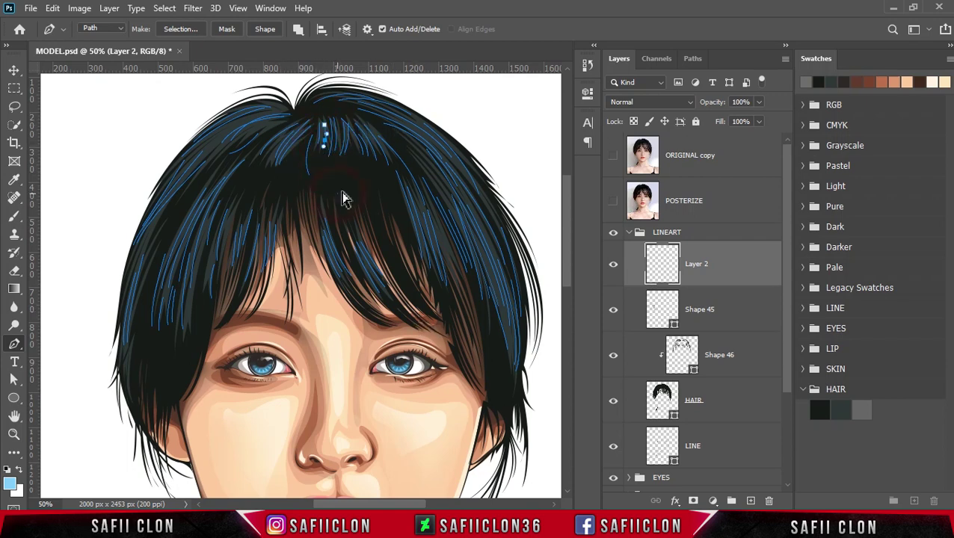
left_click(613, 157)
Undo a stray anchor and zoom out to view the whole portrait, then zoom in slightly
left_click(613, 157)
left_click(436, 223)
key("ctrl+z")
key("ctrl+minus")
key("ctrl+minus")
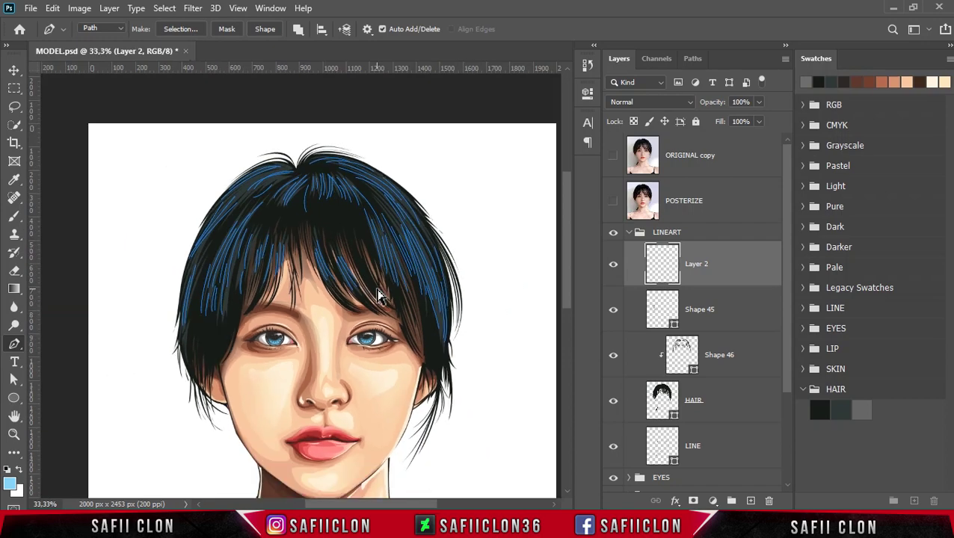
key("ctrl+plus")
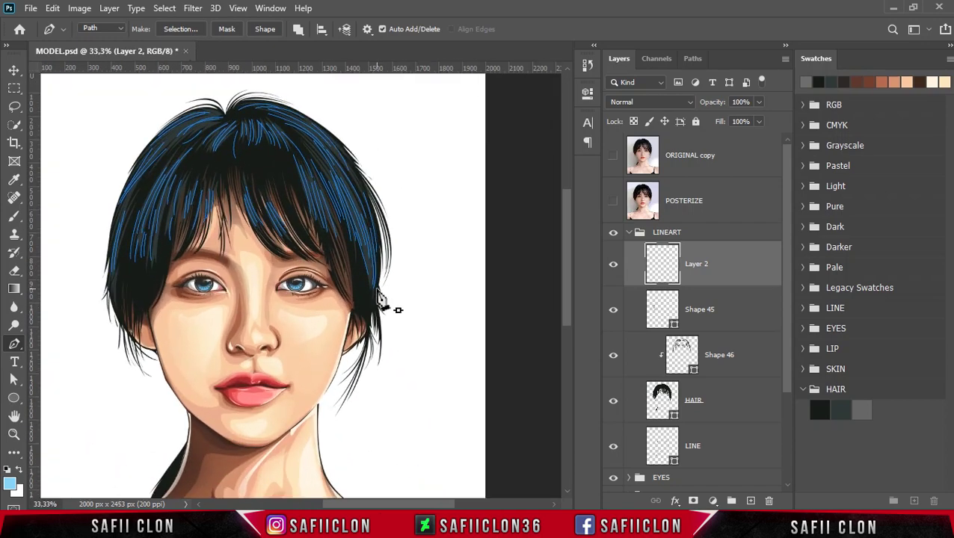
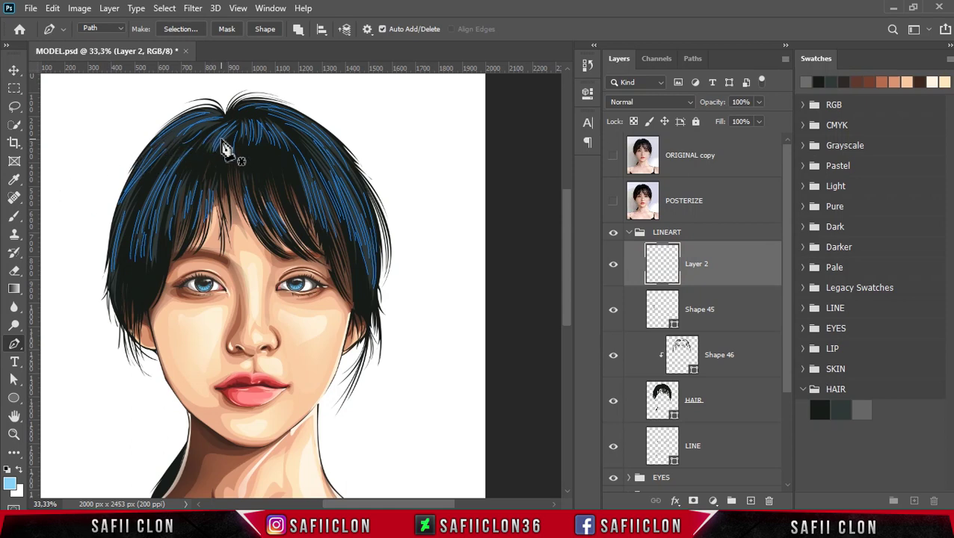
Stroke the hair paths with the brush, then undo that stroke
right_click(223, 142)
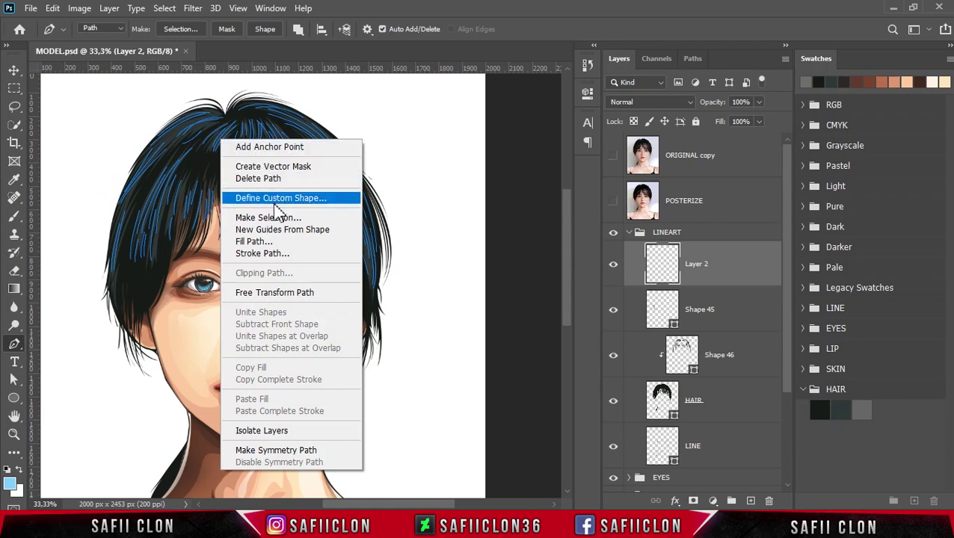
left_click(278, 255)
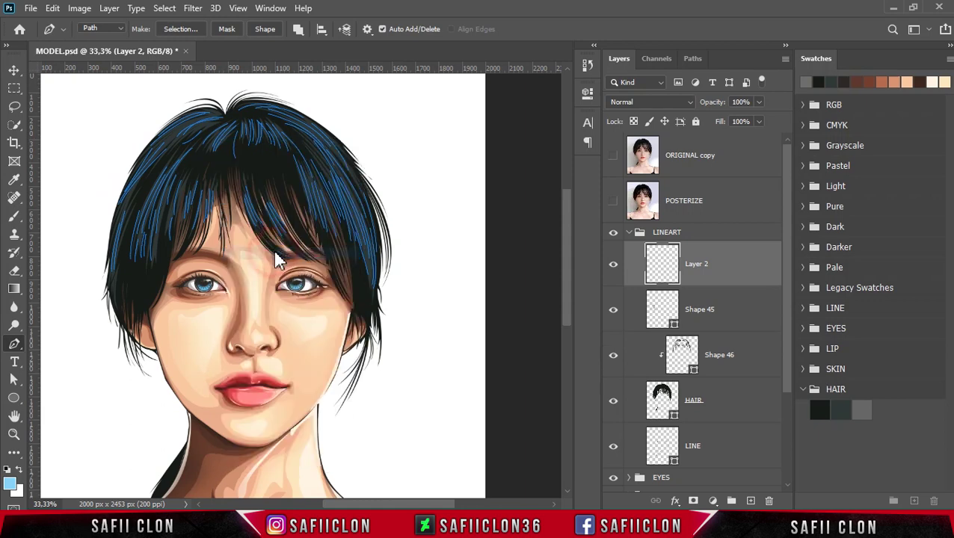
left_click(488, 155)
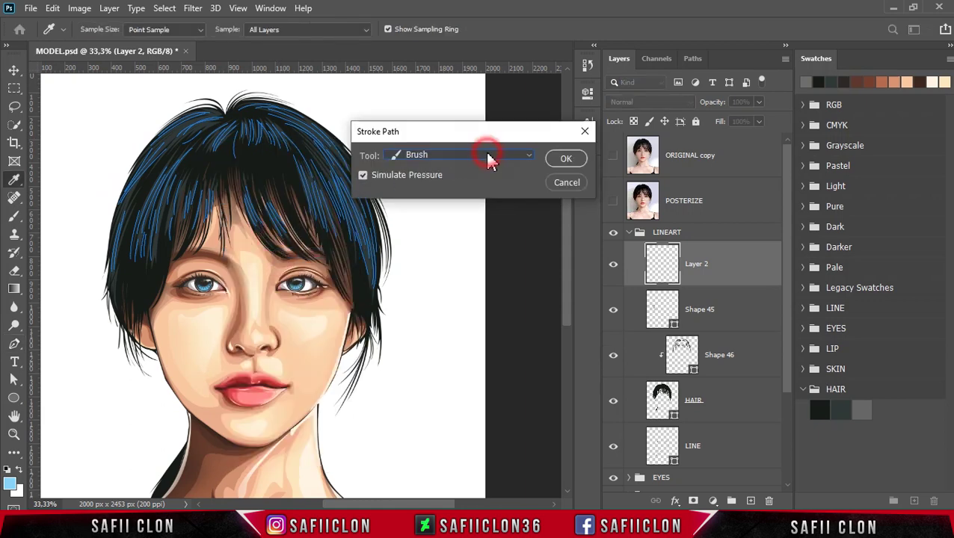
left_click(424, 182)
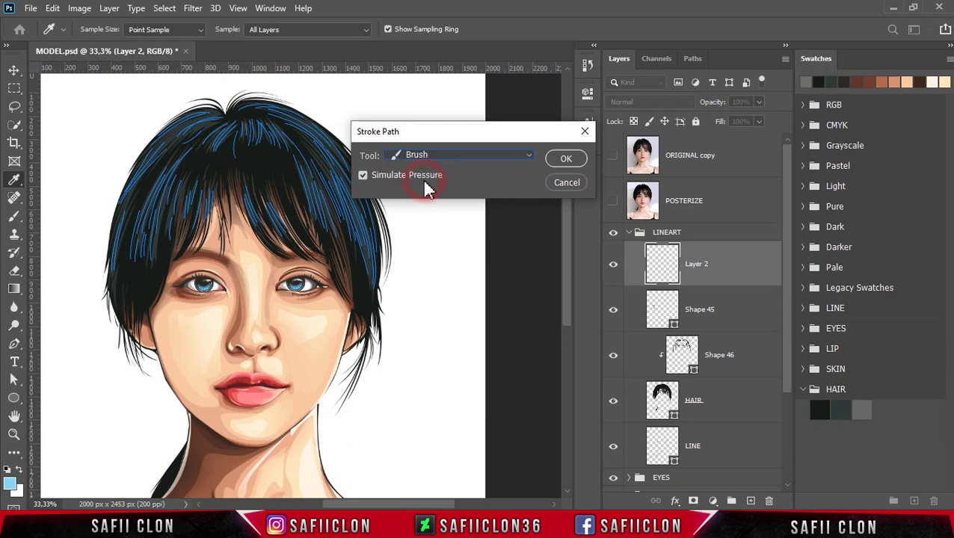
left_click(564, 160)
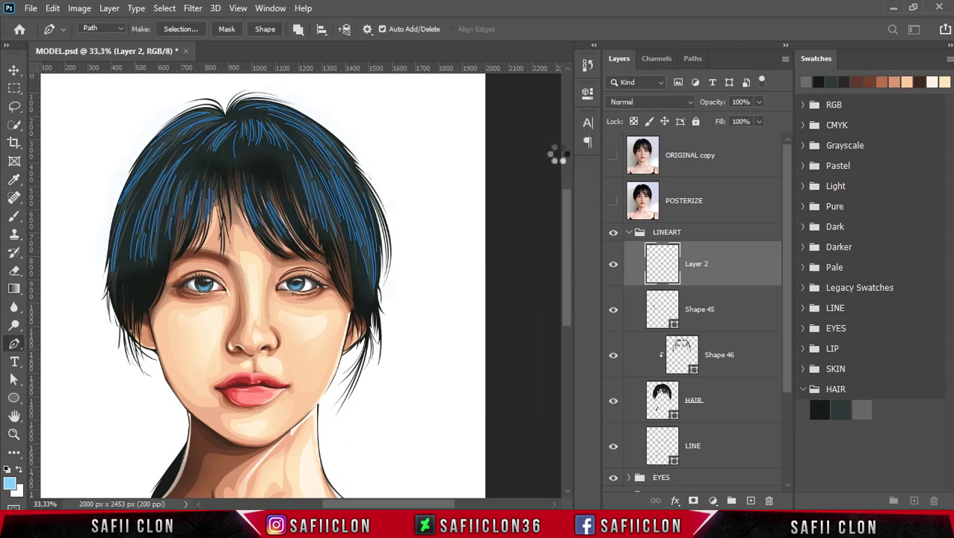
key("ctrl+z")
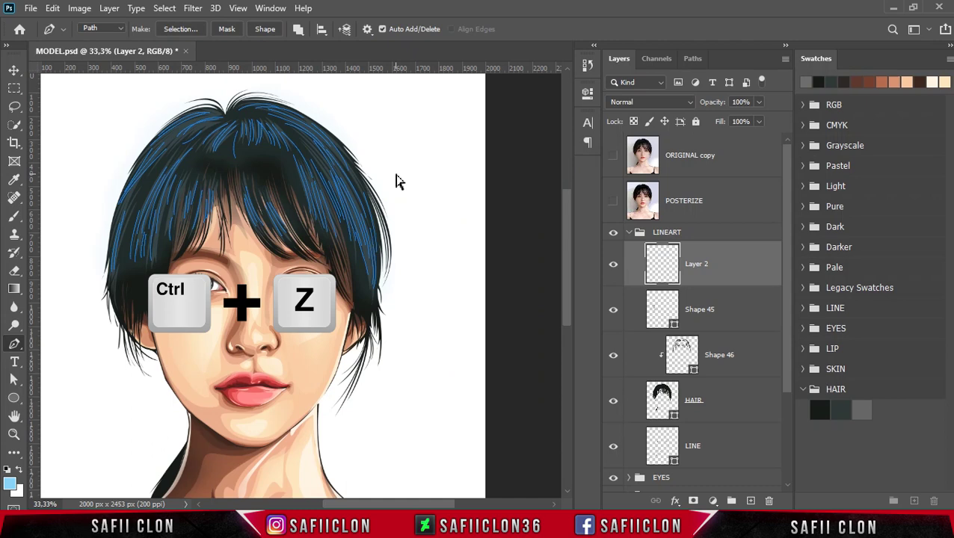
key("ctrl+z")
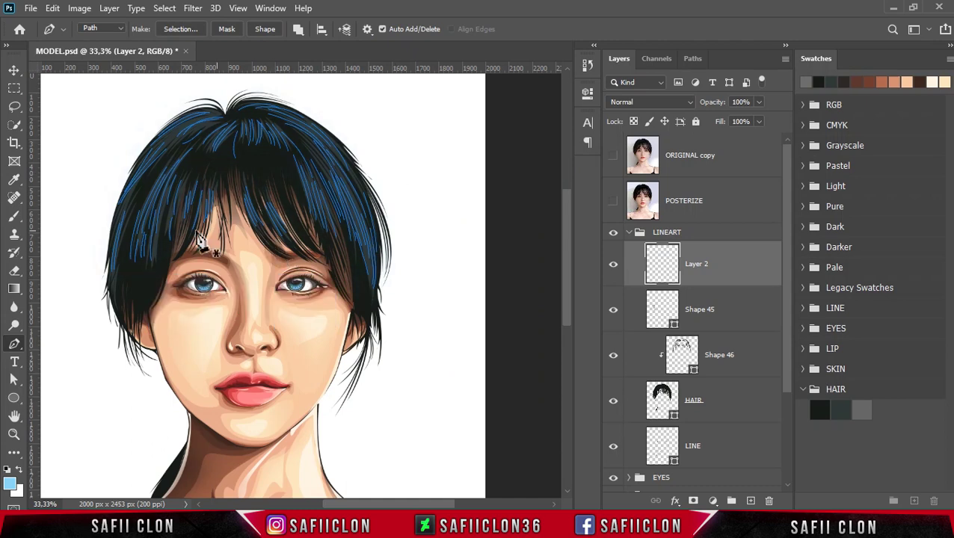
Choose the hair brush 3 (by Aomori) preset at 31 px with 100% opacity
left_click(14, 218)
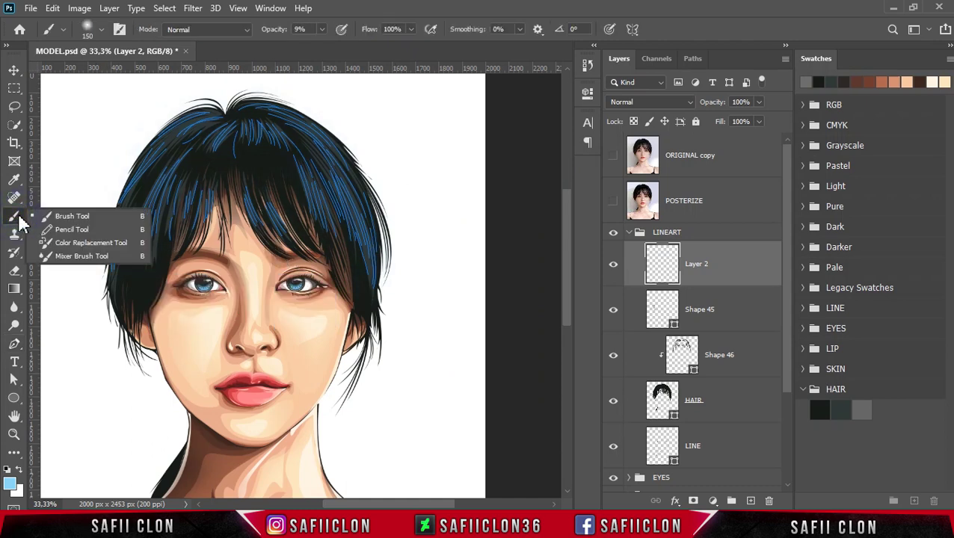
left_click(78, 215)
left_click(102, 32)
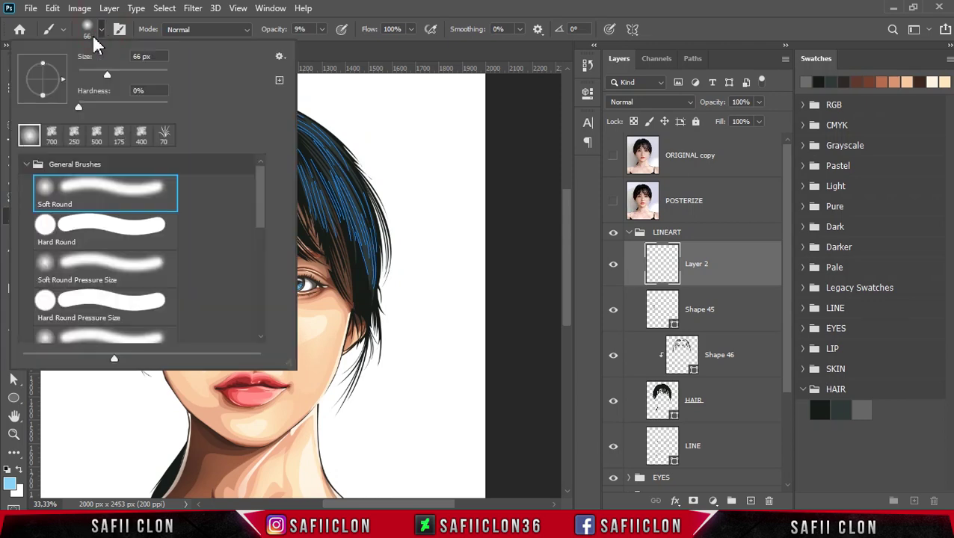
left_click(27, 165)
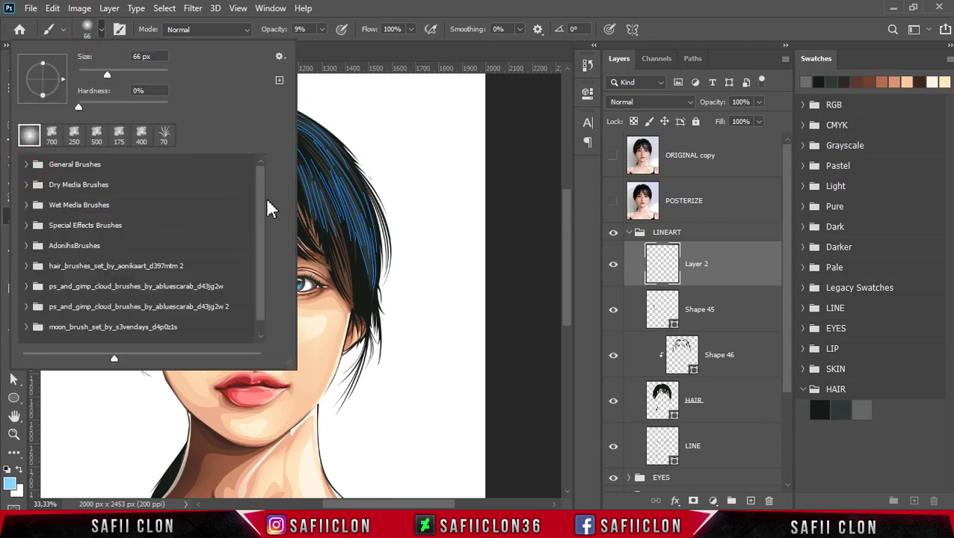
left_click_drag(260, 196, 263, 216)
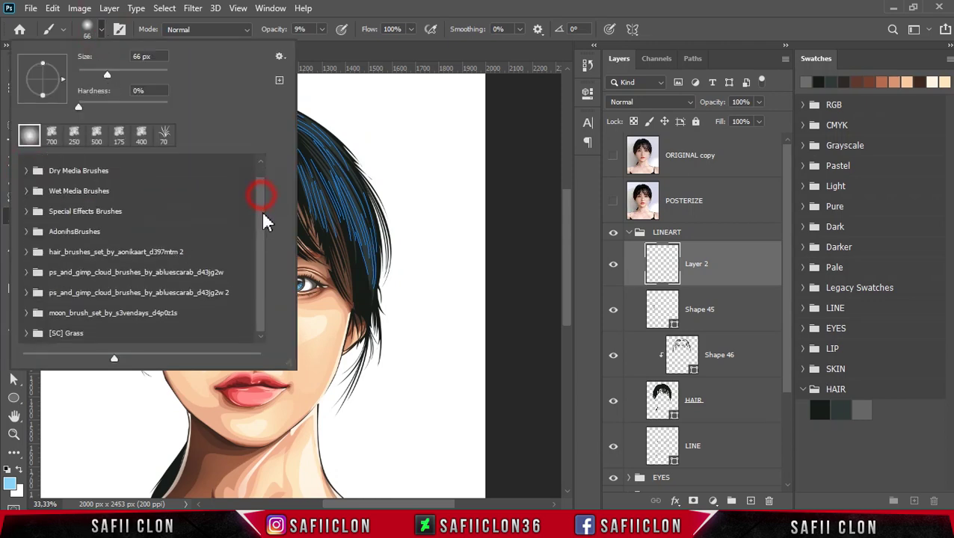
left_click(26, 252)
left_click_drag(258, 219, 201, 254)
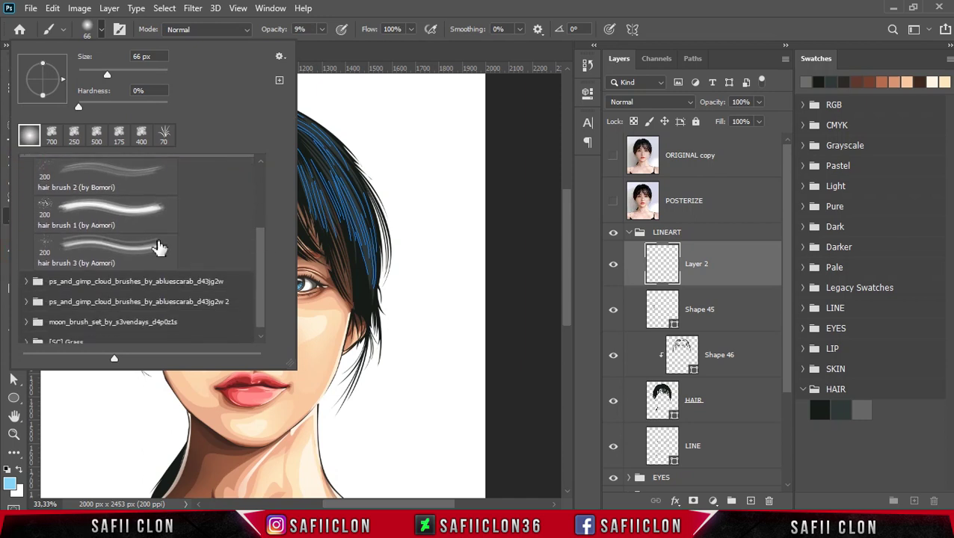
left_click(117, 251)
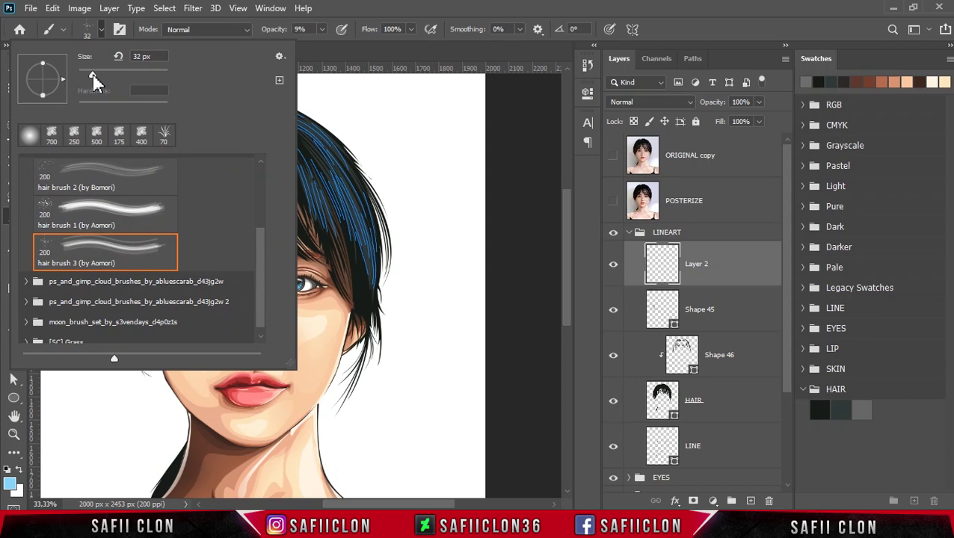
left_click(102, 31)
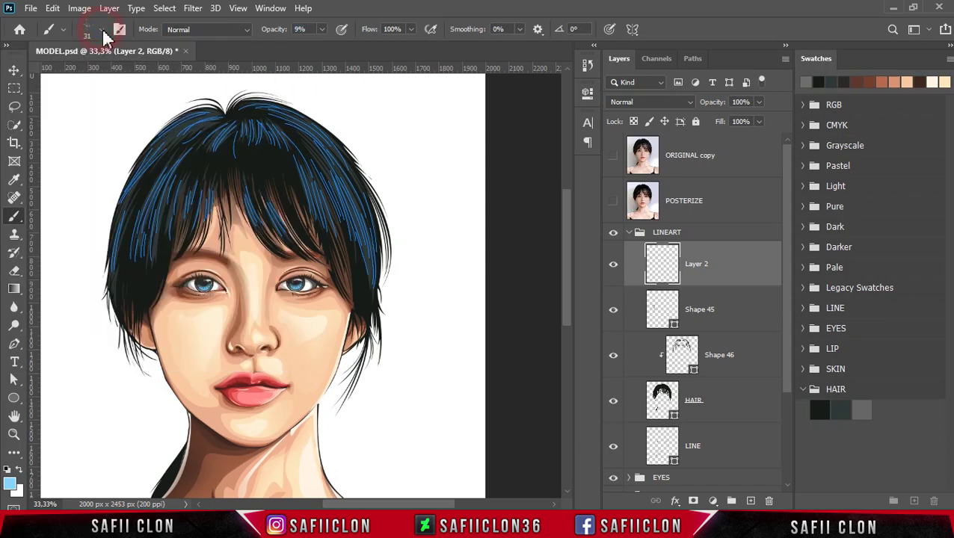
left_click(321, 29)
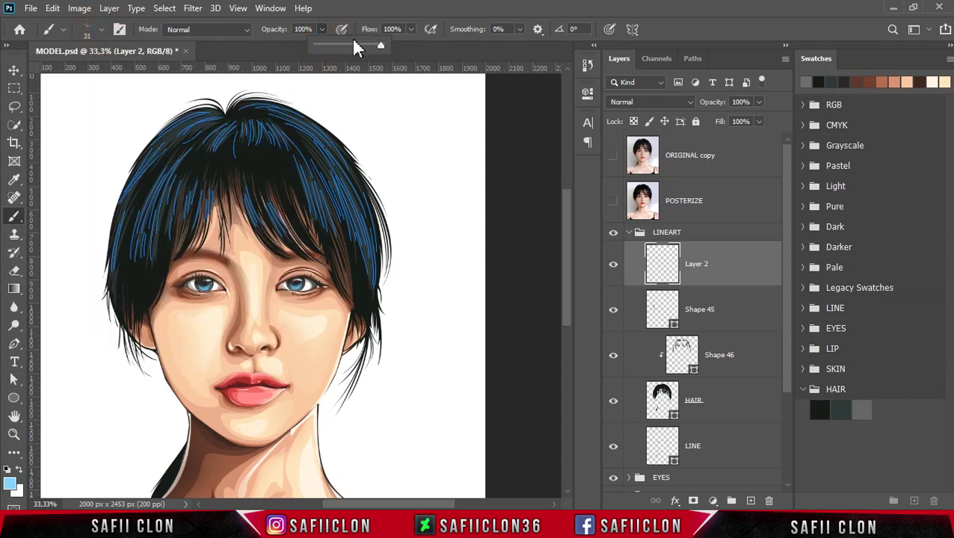
Sample the HAIR grey, lighten it to 9a9a9a, and stroke the hair paths with it
left_click(9, 485)
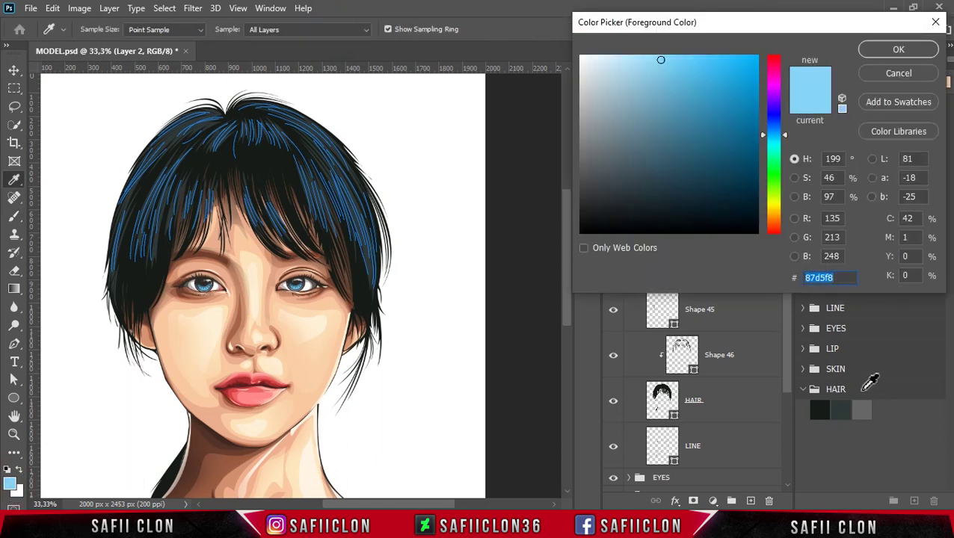
left_click(868, 405)
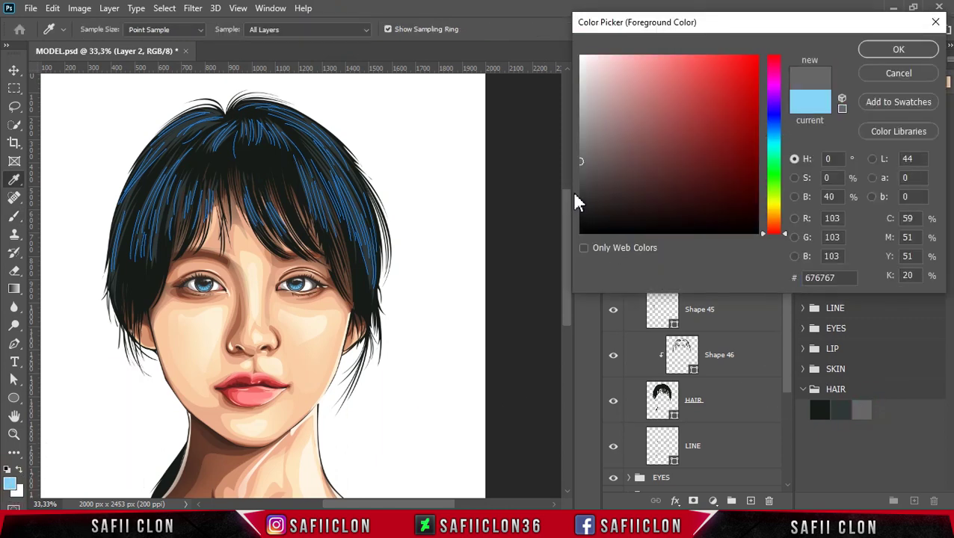
left_click_drag(579, 156, 570, 127)
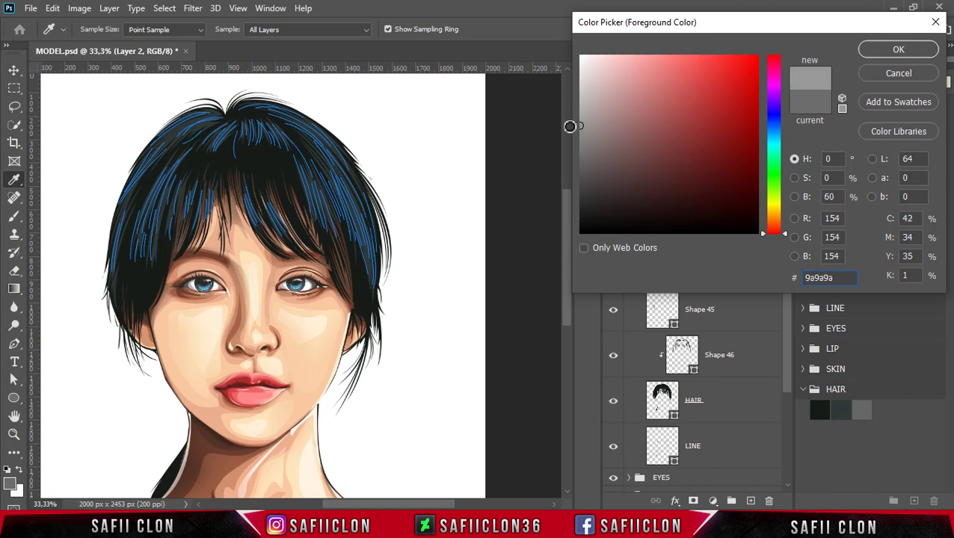
left_click(897, 50)
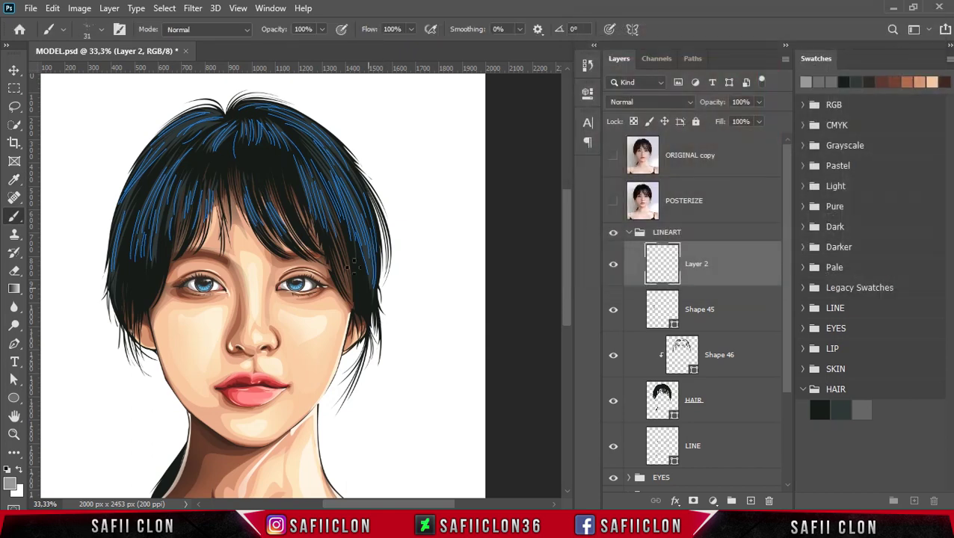
key("Return")
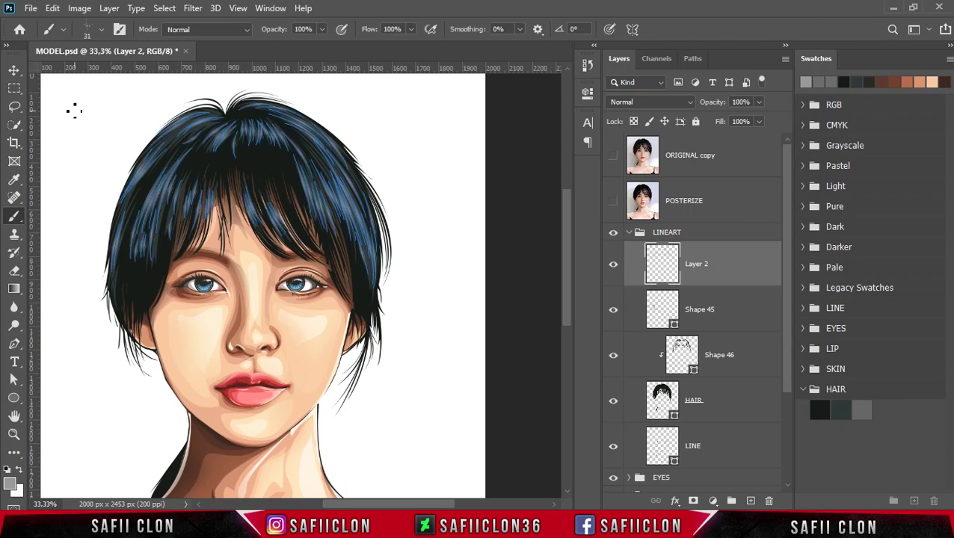
Shrink the hair brush to 21 px and stroke the hair paths again with finer strands
left_click(101, 30)
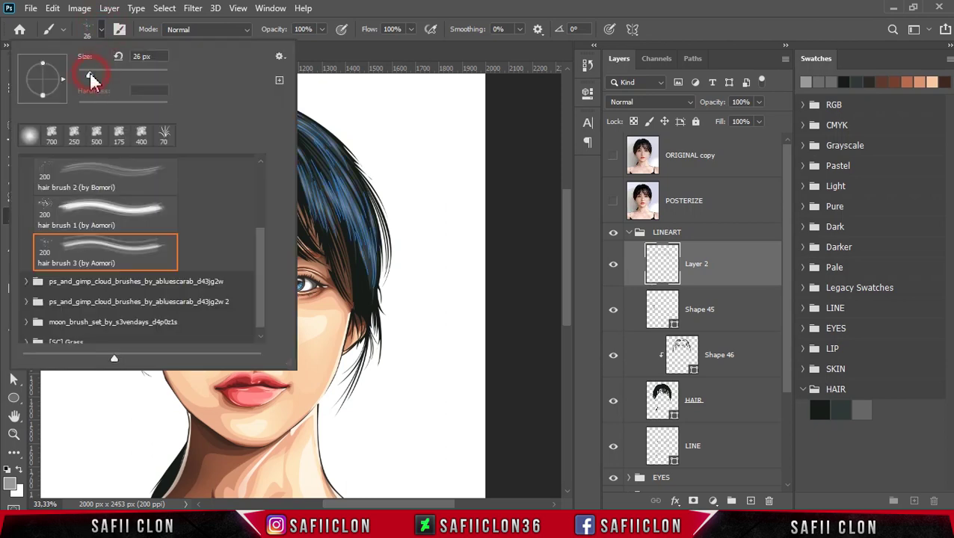
left_click_drag(87, 70, 86, 70)
left_click(102, 30)
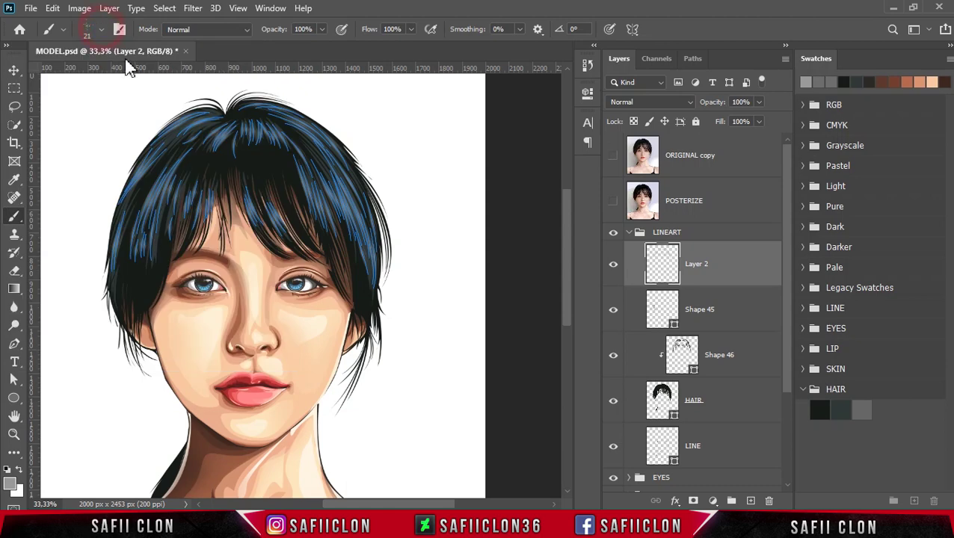
key("Return")
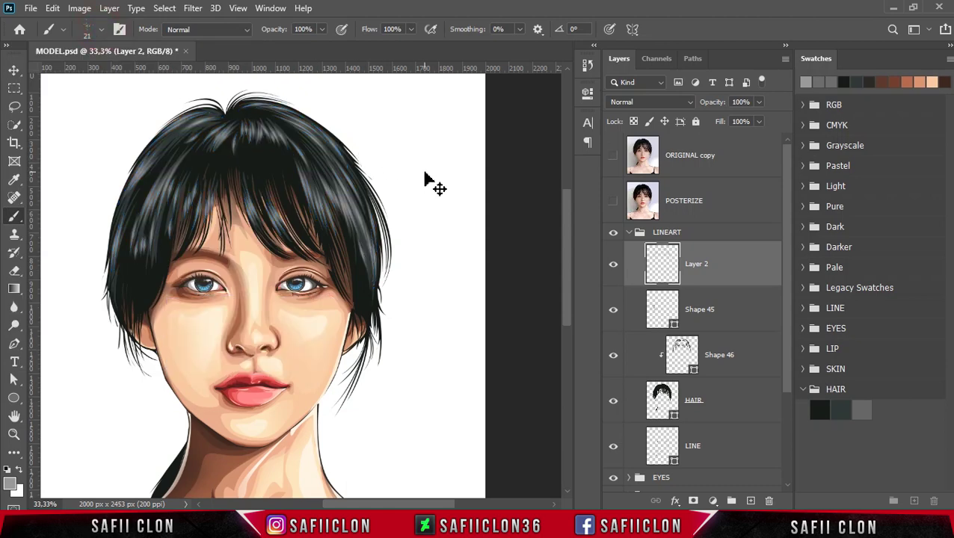
key("ctrl+minus")
key("ctrl+minus")
key("ctrl+minus")
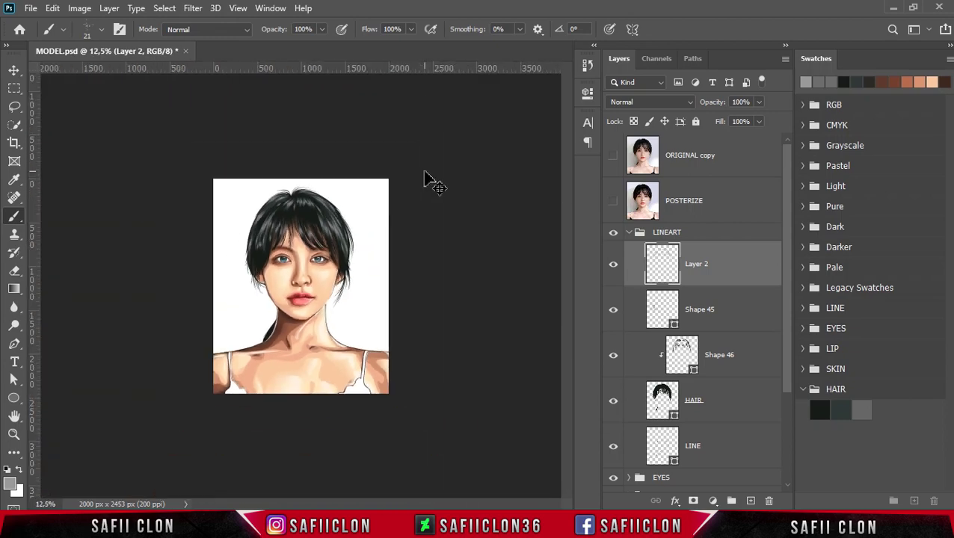
key("ctrl+plus")
key("ctrl+plus")
key("ctrl+plus")
key("ctrl+minus")
key("ctrl+minus")
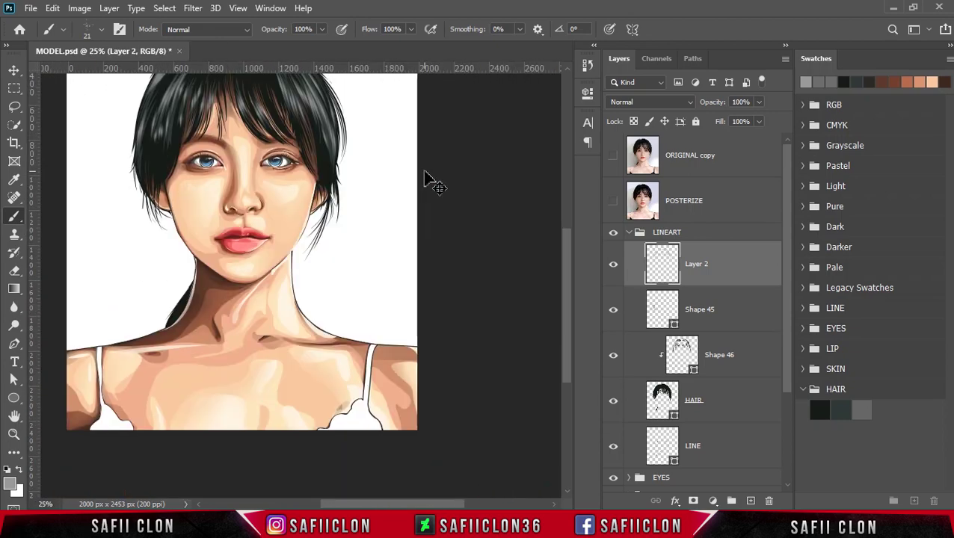
key("ctrl+plus")
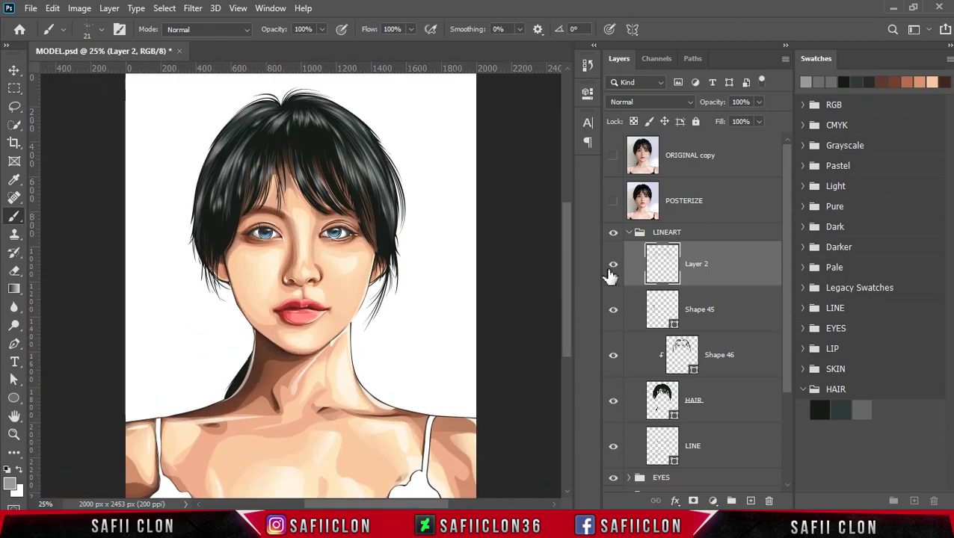
left_click(614, 267)
left_click(614, 270)
left_click(738, 320)
left_click(613, 322)
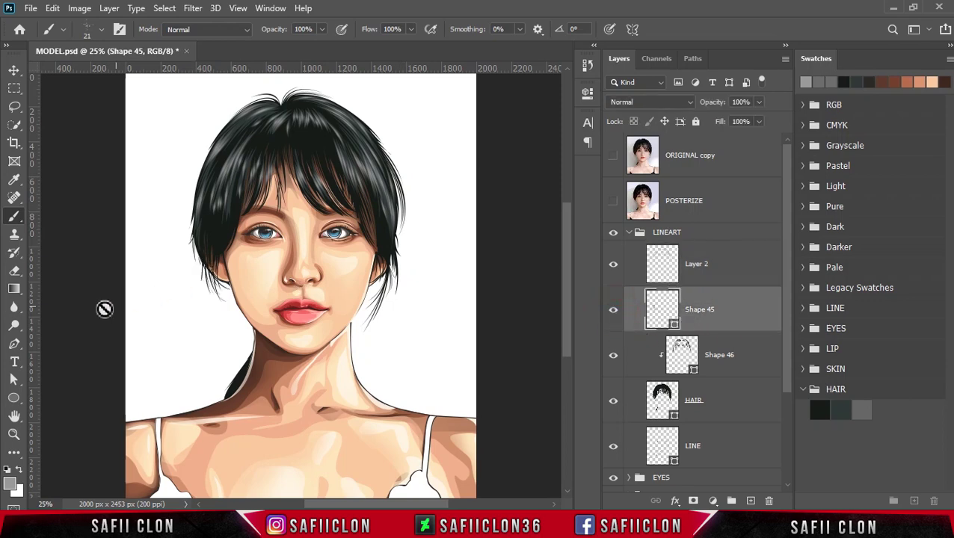
Select the Pen tool in Shape mode, show the ORIGINAL copy photo, and make Layer 2 active
left_click(15, 345)
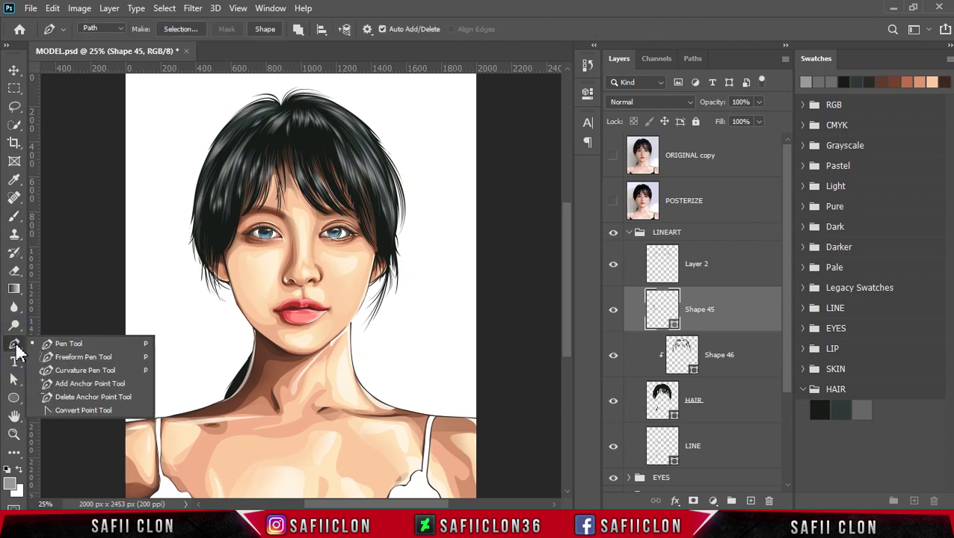
left_click(55, 341)
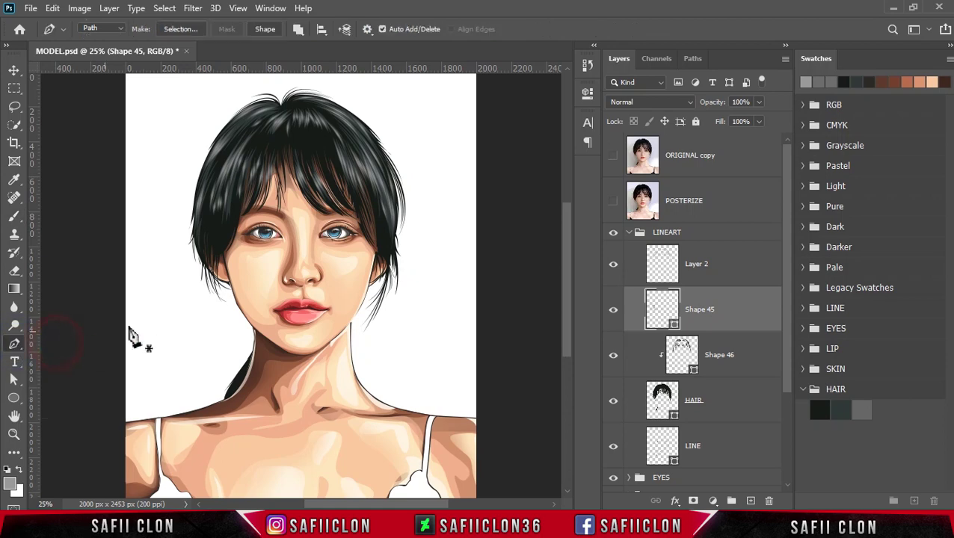
left_click(613, 158)
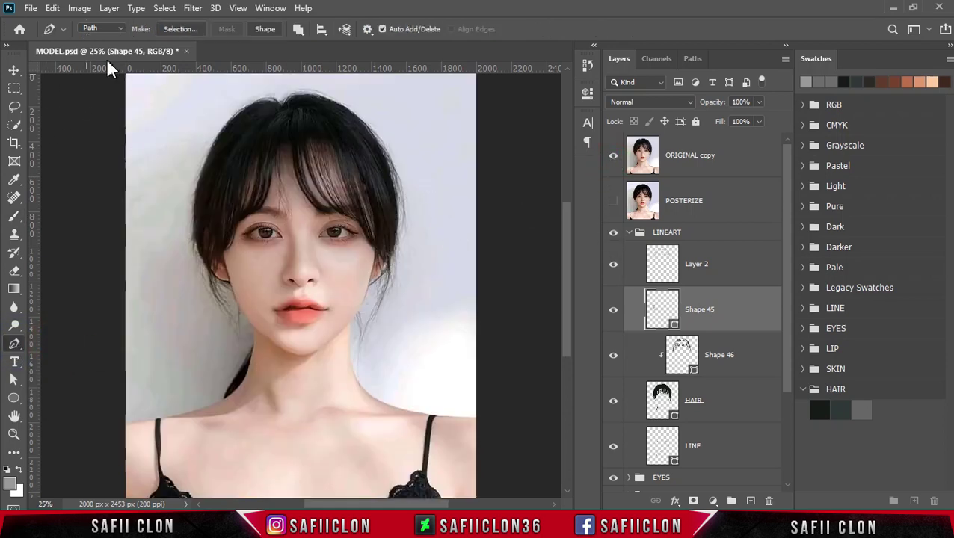
left_click(119, 27)
left_click(101, 35)
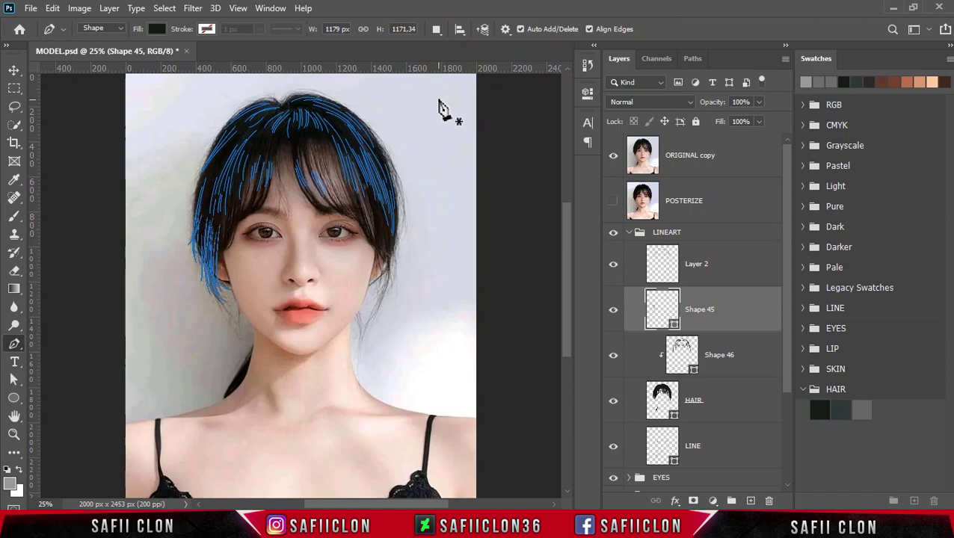
key("ctrl+plus")
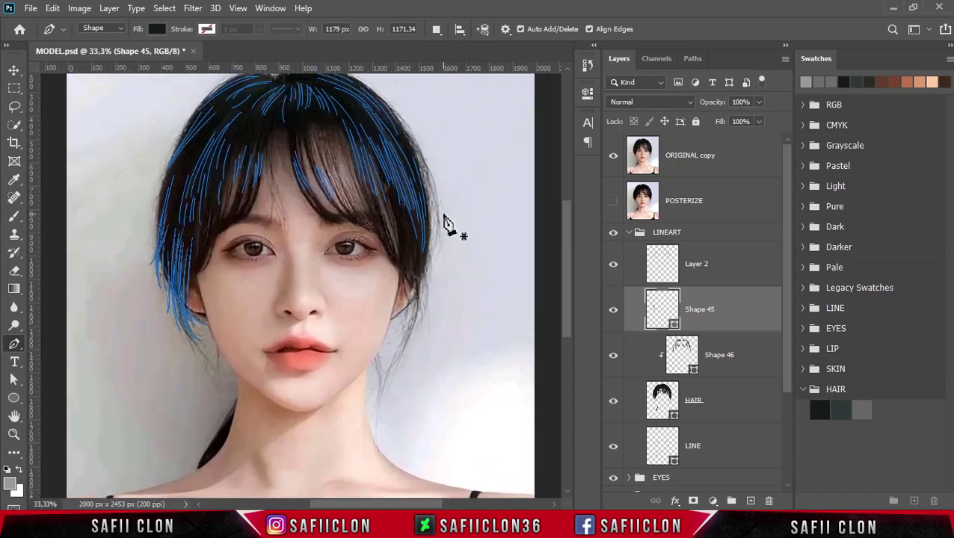
key("ctrl+minus")
key("ctrl+minus")
key("ctrl+h")
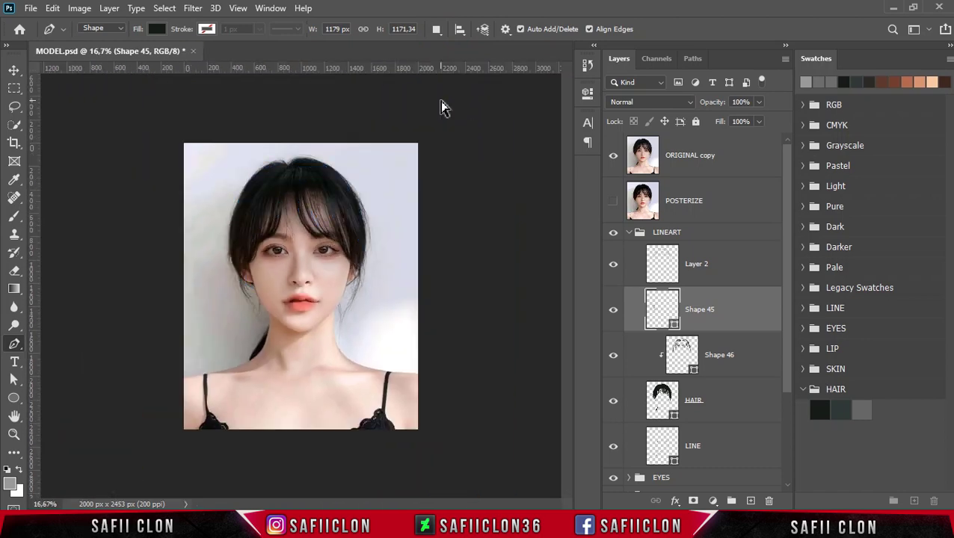
key("ctrl+plus")
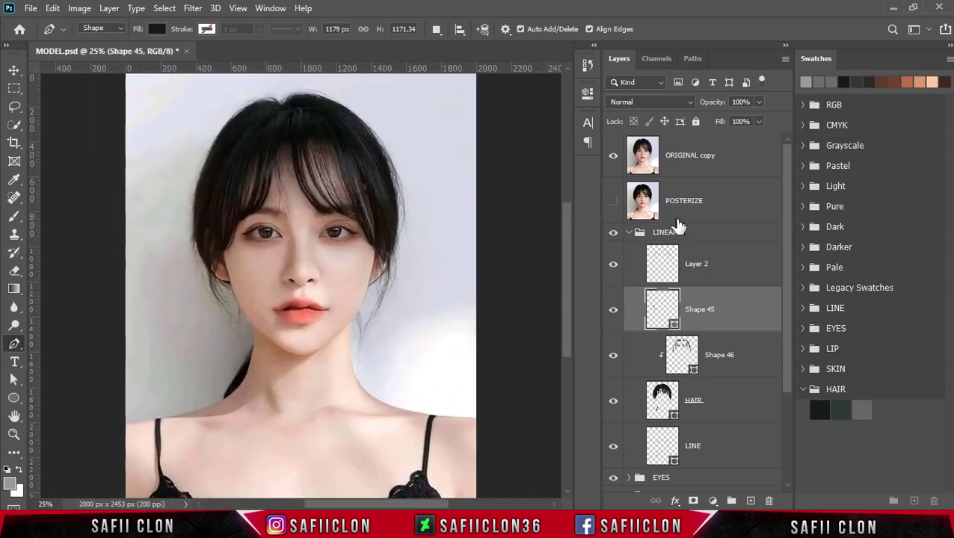
left_click(747, 269)
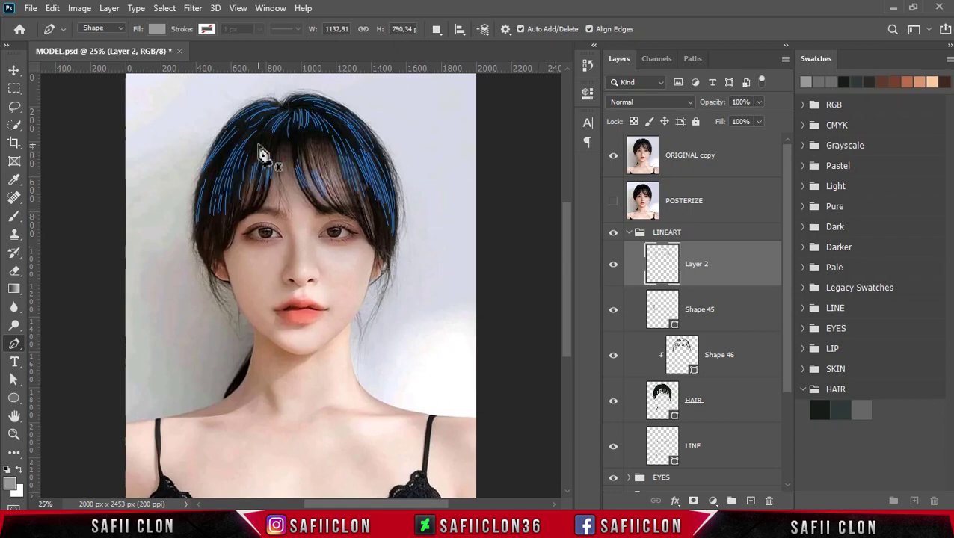
Delete the top-of-head hair paths and set Shape 45 to Combine Shapes
left_click_drag(159, 87, 444, 266)
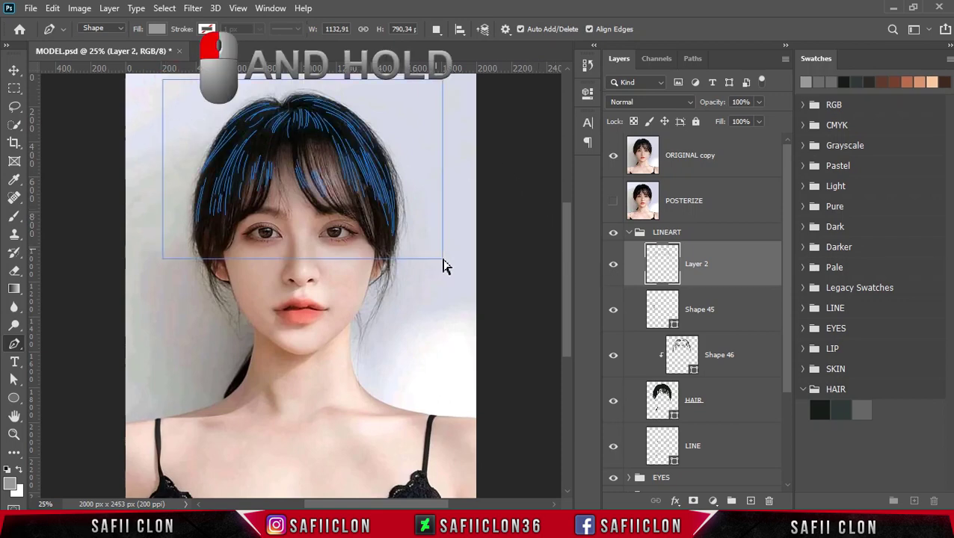
key("Delete")
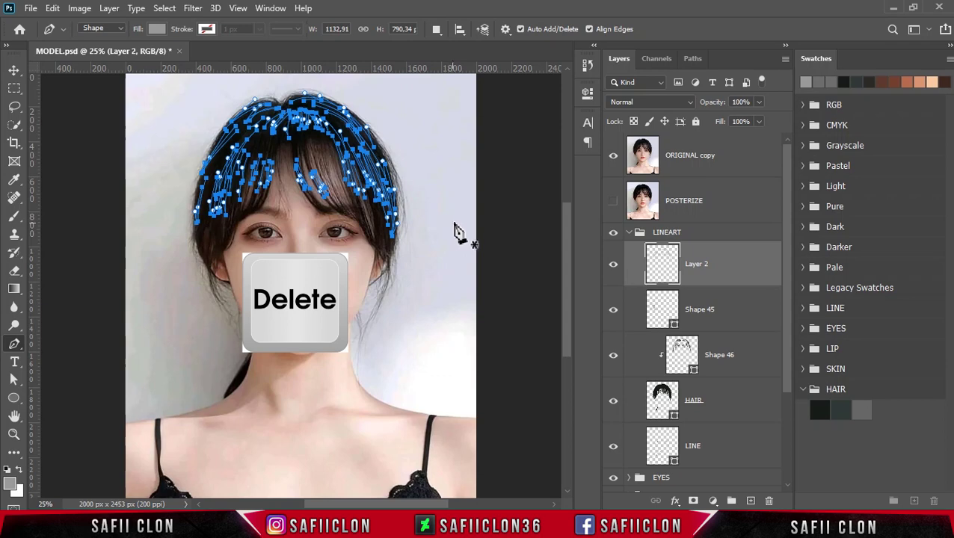
left_click(746, 312)
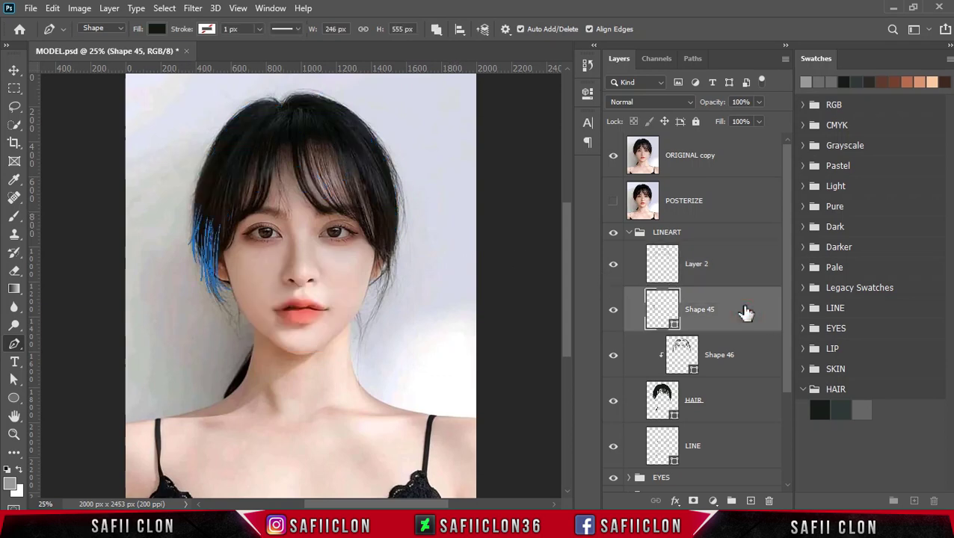
left_click(437, 29)
left_click(464, 62)
key("ctrl+plus")
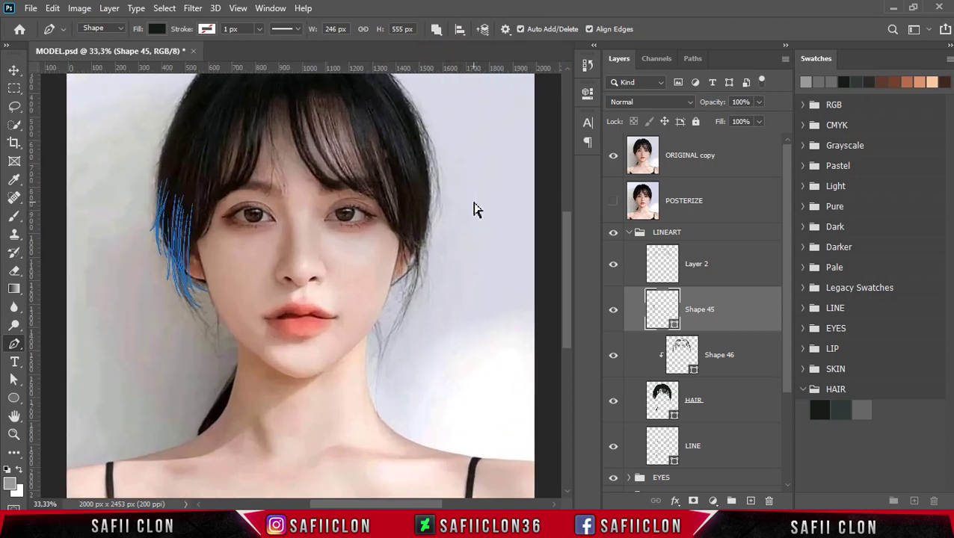
key("ctrl+plus")
scroll(155, 267, "up", 3)
scroll(156, 268, "up", 2)
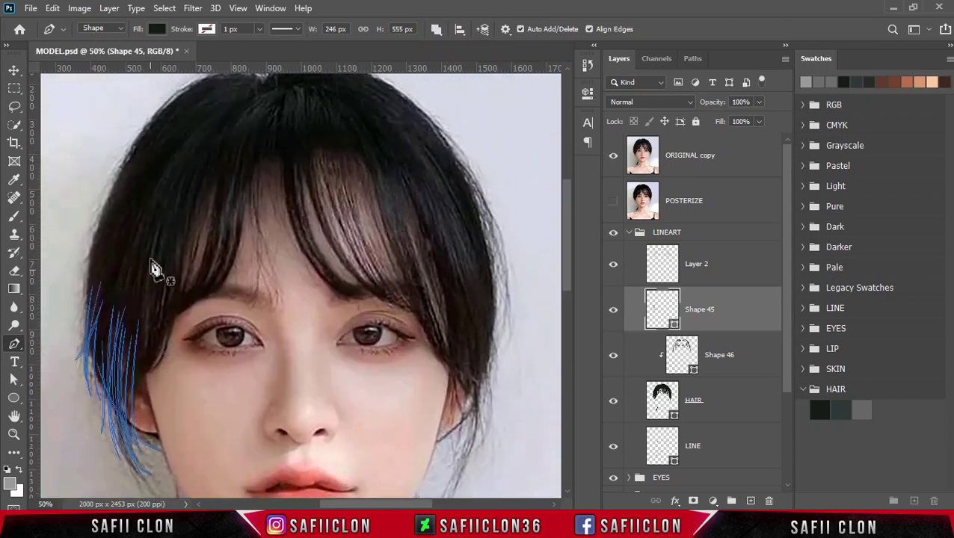
Trace a curved strand from the top of the head down the hair's left side
scroll(155, 268, "up", 1)
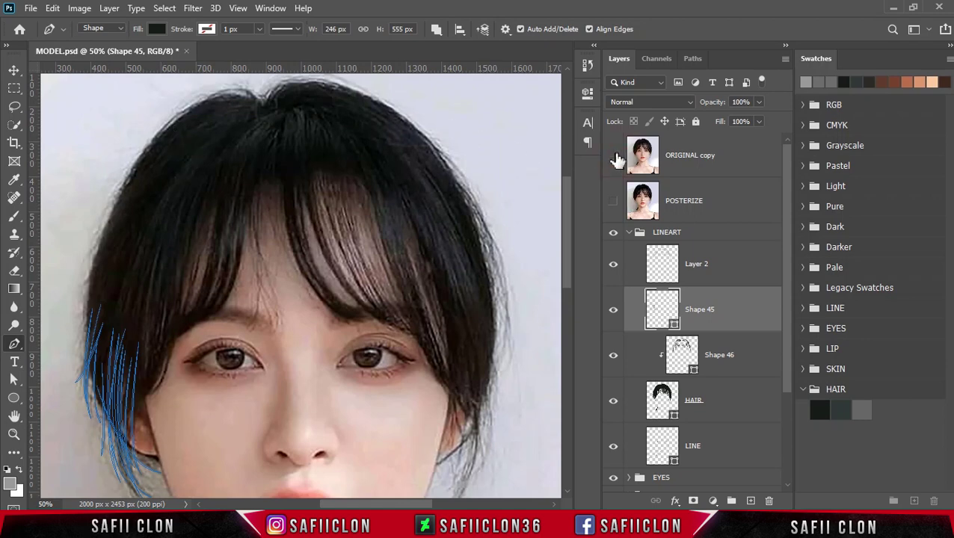
left_click(617, 161)
left_click(614, 155)
left_click(238, 96)
left_click_drag(149, 148, 107, 209)
left_click(150, 148, "alt")
left_click(613, 160)
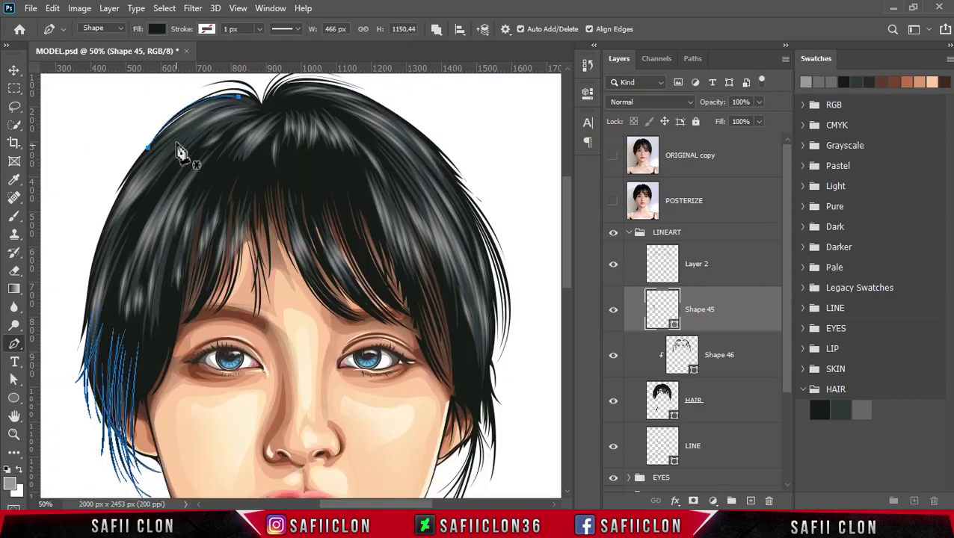
left_click_drag(102, 221, 86, 295)
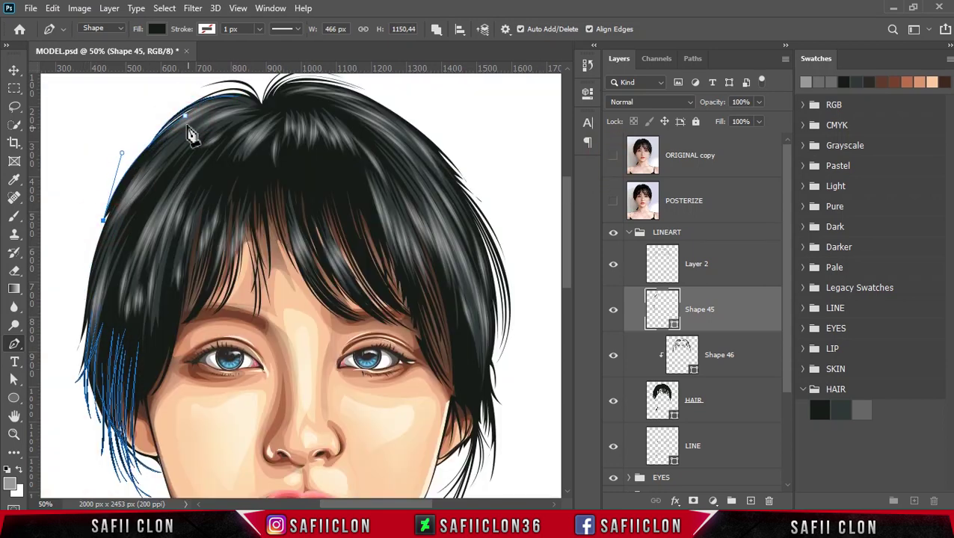
Curve the strand back along the hair edge and start another strand across the top
scroll(224, 109, "up", 1)
left_click_drag(357, 505, 317, 505)
scroll(181, 198, "down", 2)
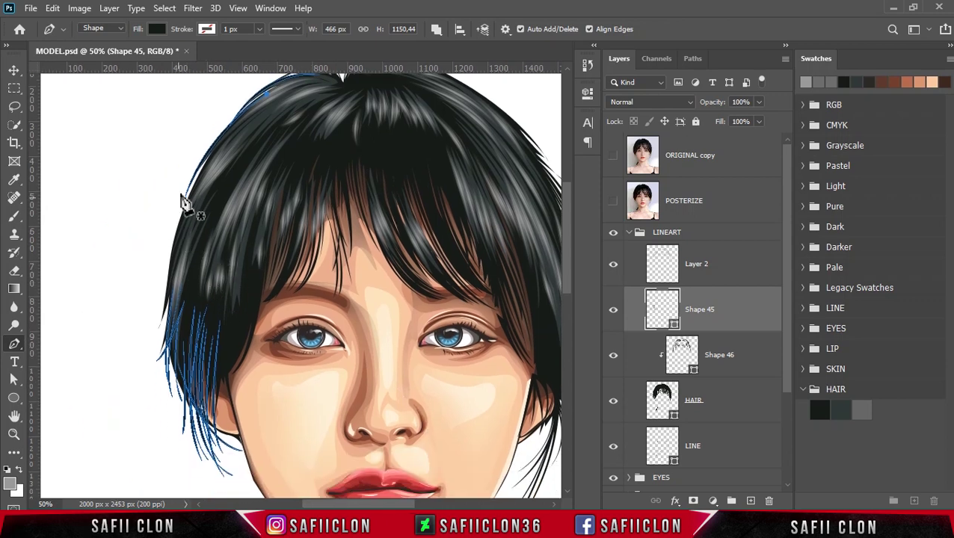
left_click_drag(166, 278, 166, 221)
left_click_drag(209, 165, 271, 121)
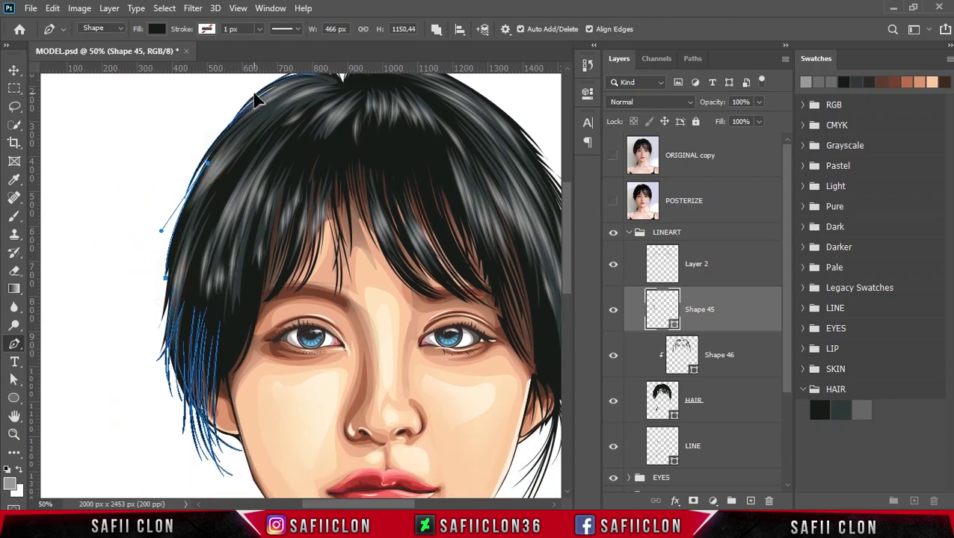
left_click(194, 198)
left_click(157, 274)
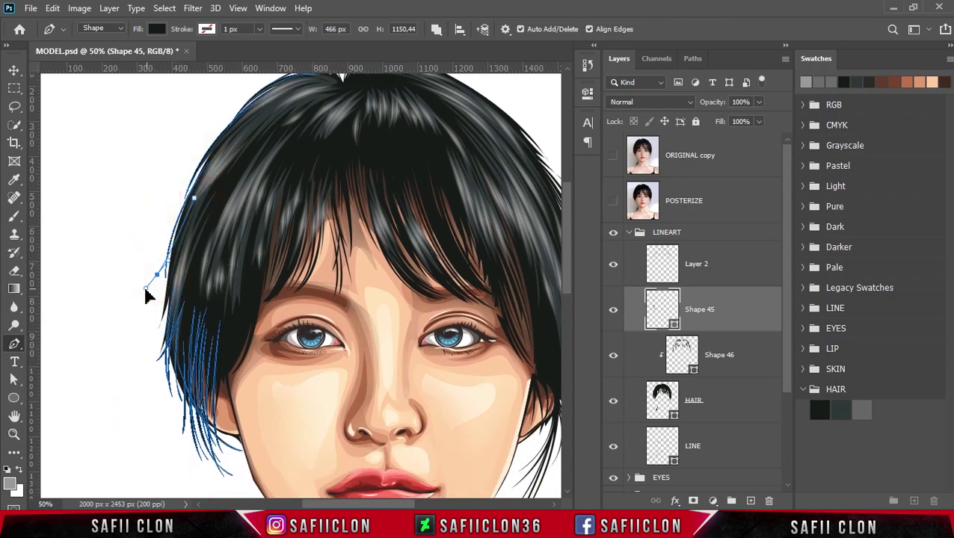
scroll(218, 273, "up", 2)
left_click(336, 123)
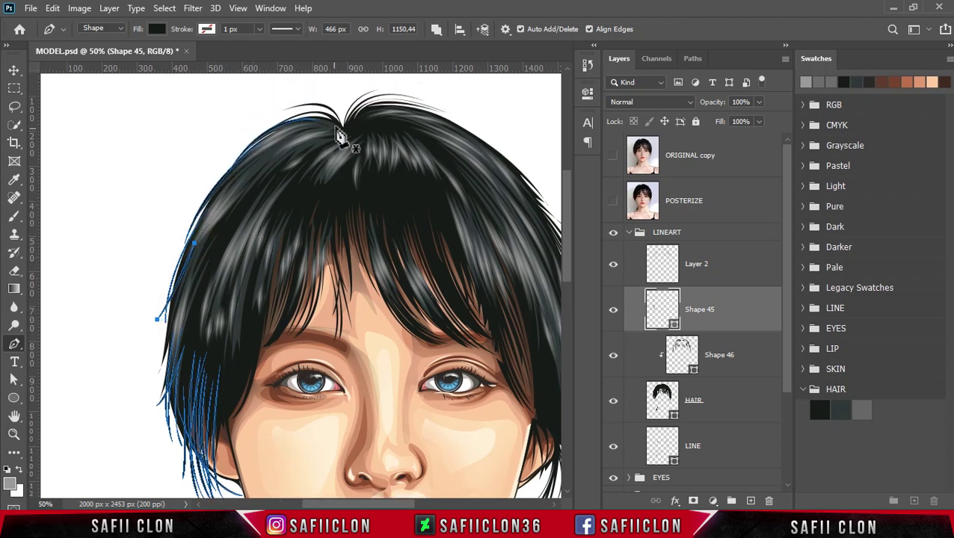
left_click_drag(247, 140, 182, 189)
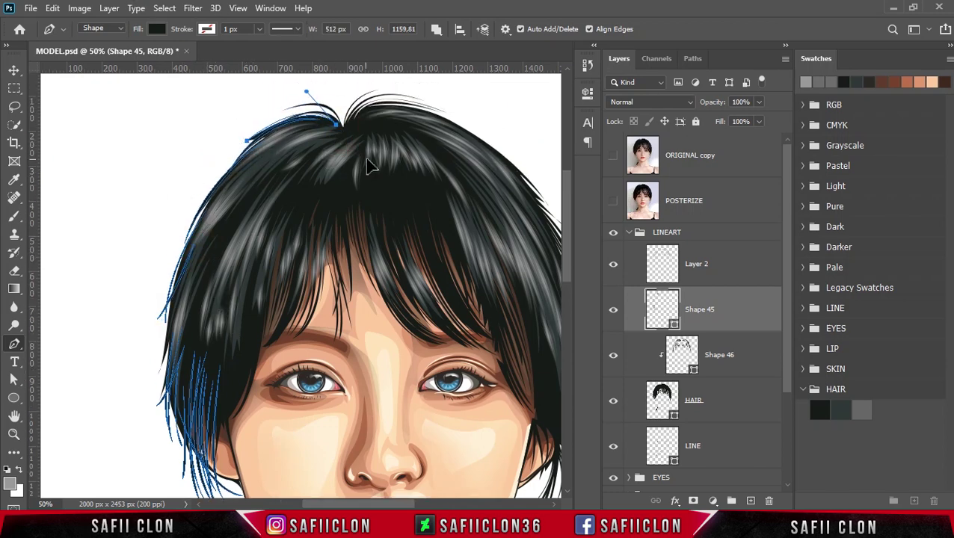
key("Escape")
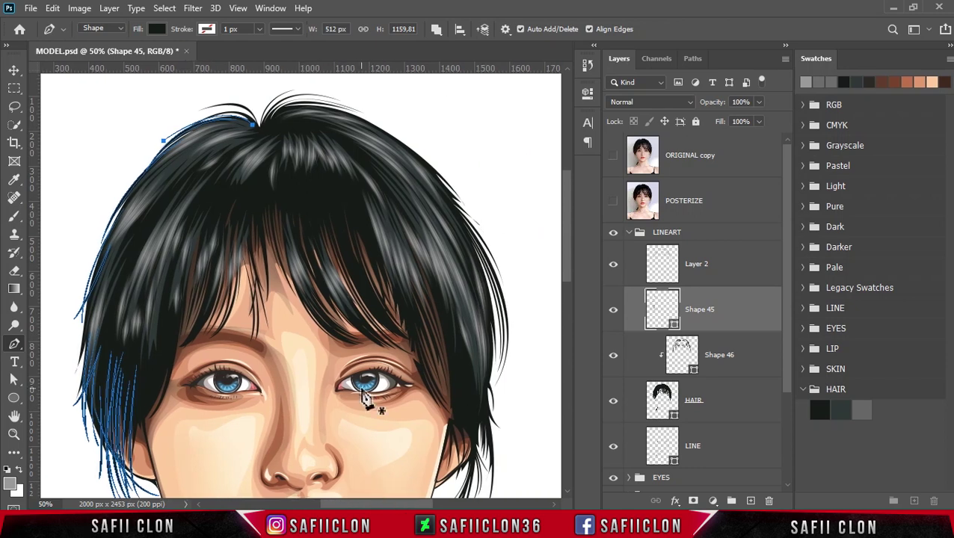
Extend a strand down beside the cheek and hide the photo to check it
scroll(366, 383, "down", 5)
scroll(363, 359, "right", 3)
left_click(613, 171)
left_click(164, 381)
left_click(210, 418)
left_click(166, 382, "alt")
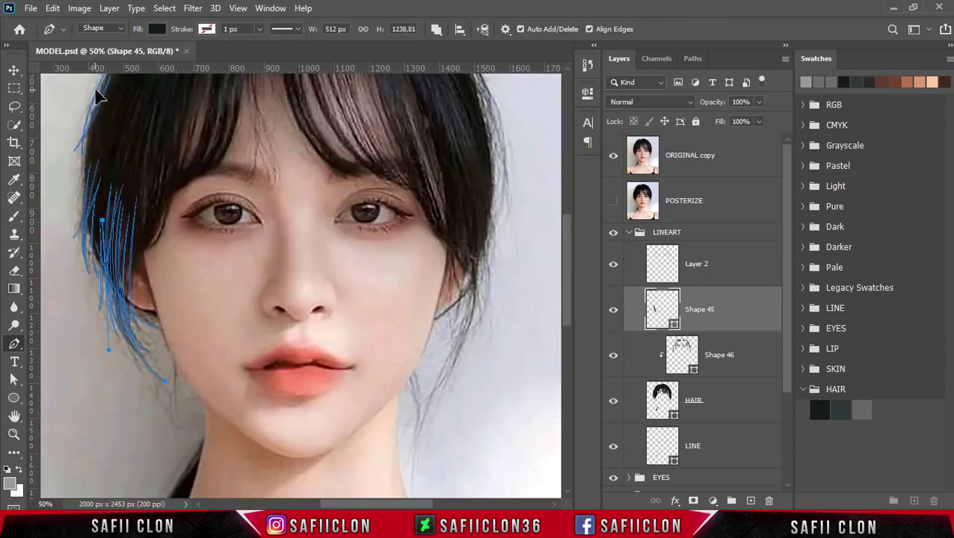
left_click(615, 172)
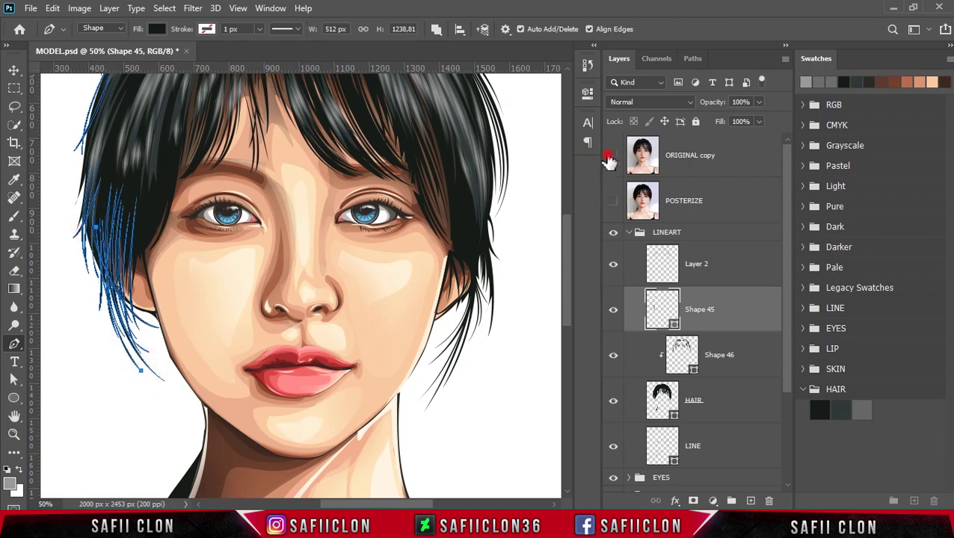
Draw a new strand beside the cheek running down toward the jaw
left_click(613, 157)
left_click(172, 353)
left_click(172, 405)
left_click(175, 416)
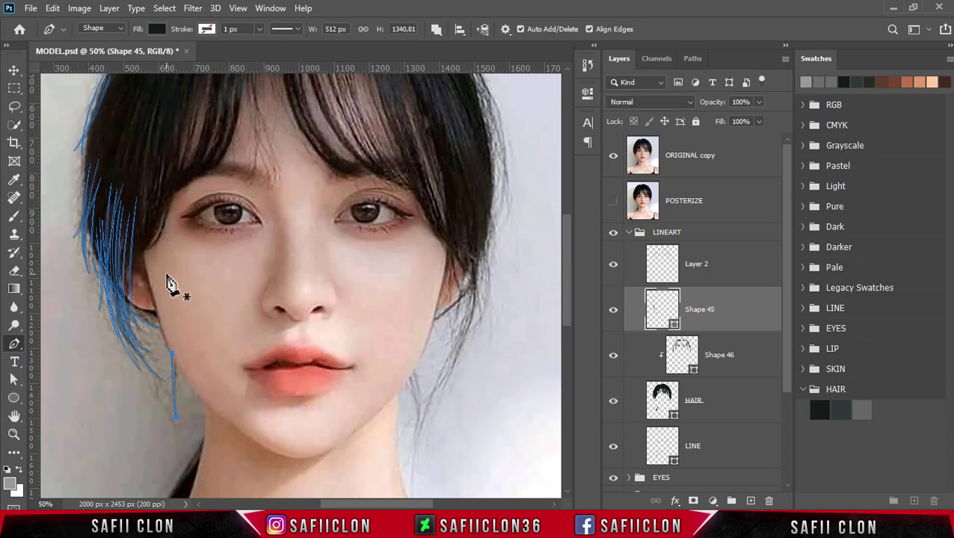
scroll(266, 405, "down", 3)
left_click(205, 338)
left_click(161, 407)
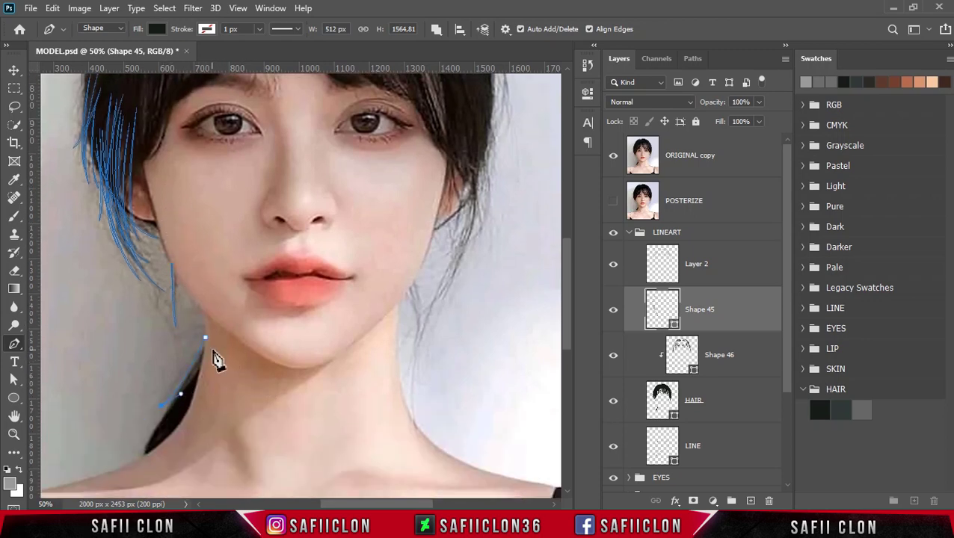
Hide the ORIGINAL copy photo and add another strand along the jawline
left_click(613, 156)
left_click(171, 398)
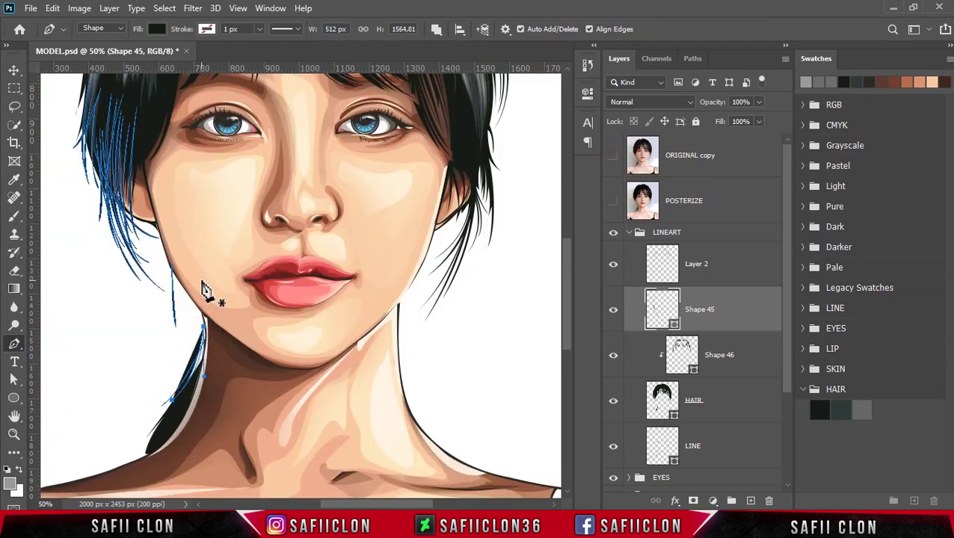
left_click(203, 328)
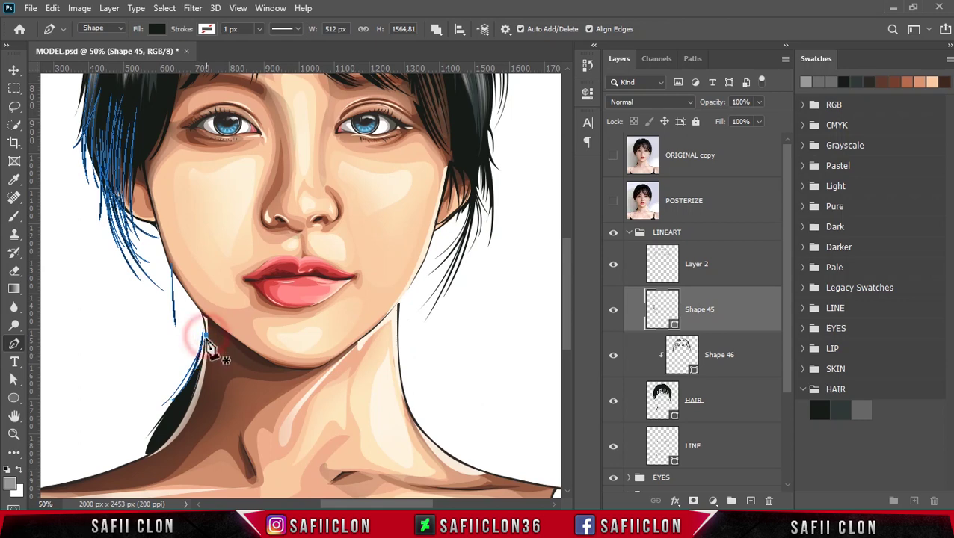
left_click(171, 400)
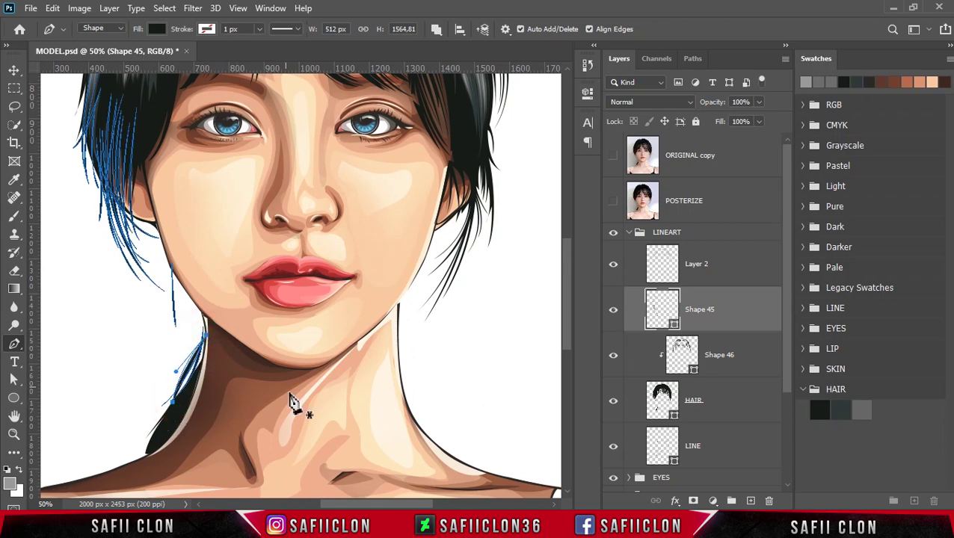
key("ctrl+minus")
key("ctrl+minus")
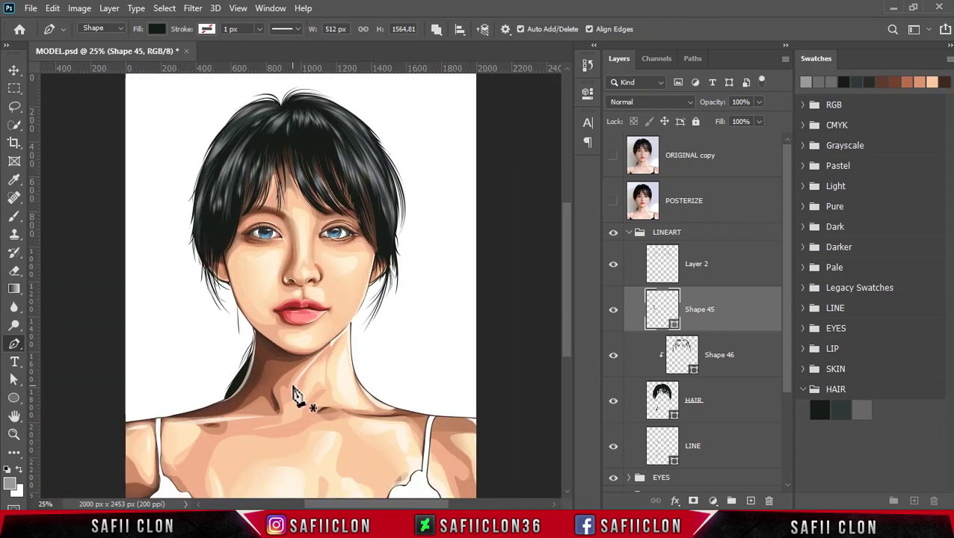
Preview Shape 45 and Layer 2, collapse the LINEART group, and select the BACKGROUND group
left_click(614, 313)
left_click(614, 310)
left_click(613, 266)
left_click(613, 267)
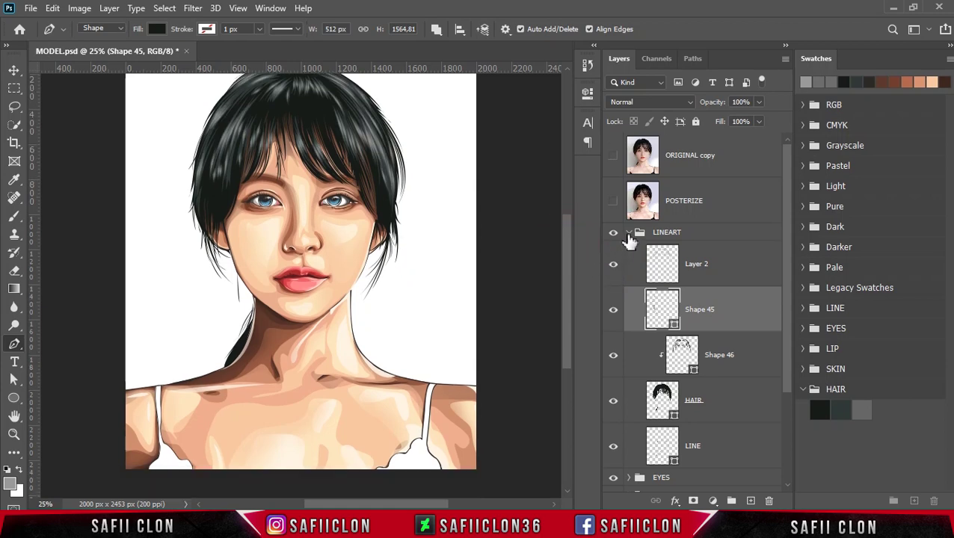
left_click(630, 237)
left_click(629, 233)
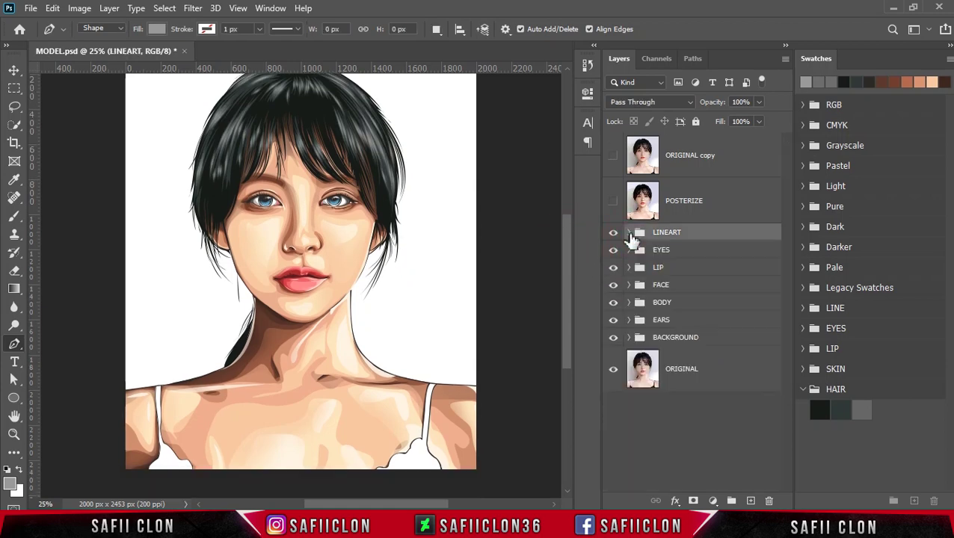
left_click(699, 344)
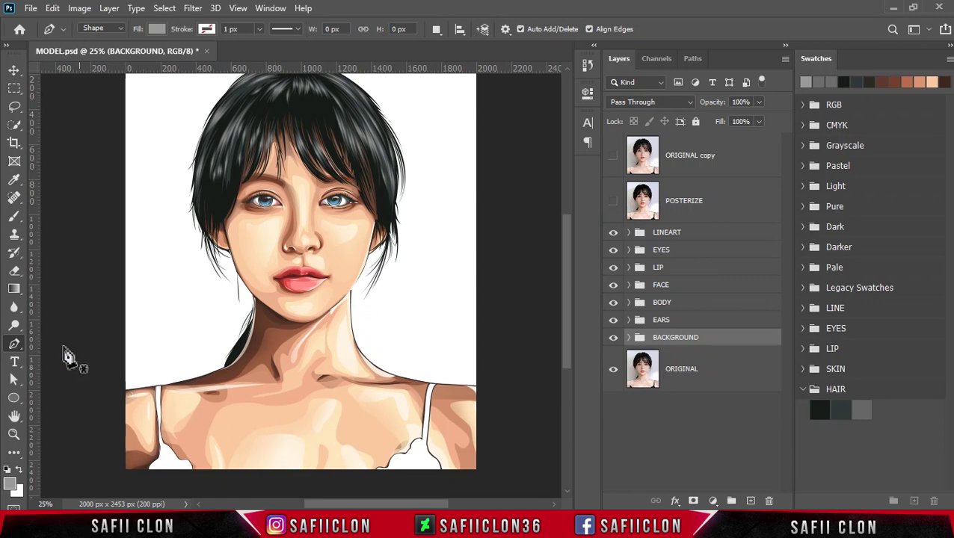
Make sure the standard Pen tool is active and zoom in on the left shoulder
right_click(16, 346)
left_click(96, 341)
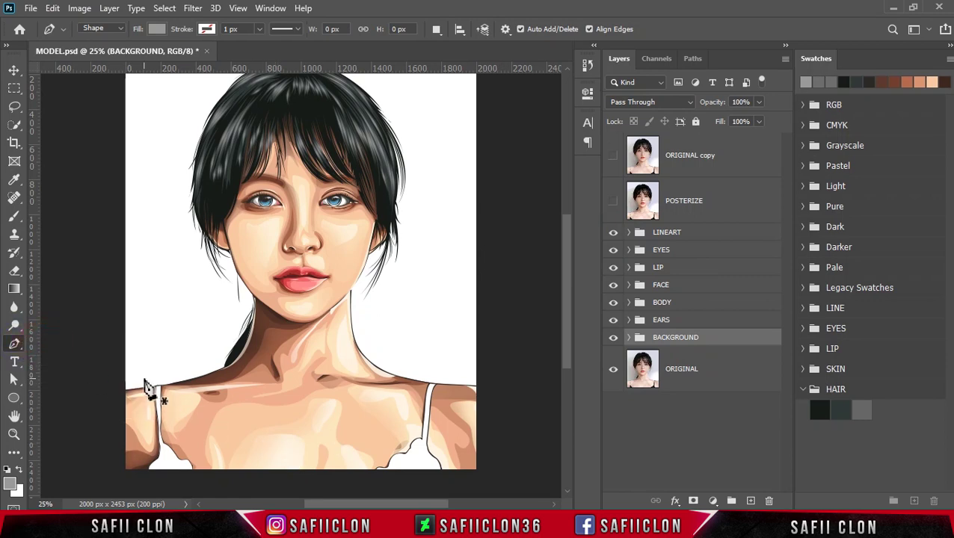
key("ctrl+plus")
scroll(129, 343, "down", 2)
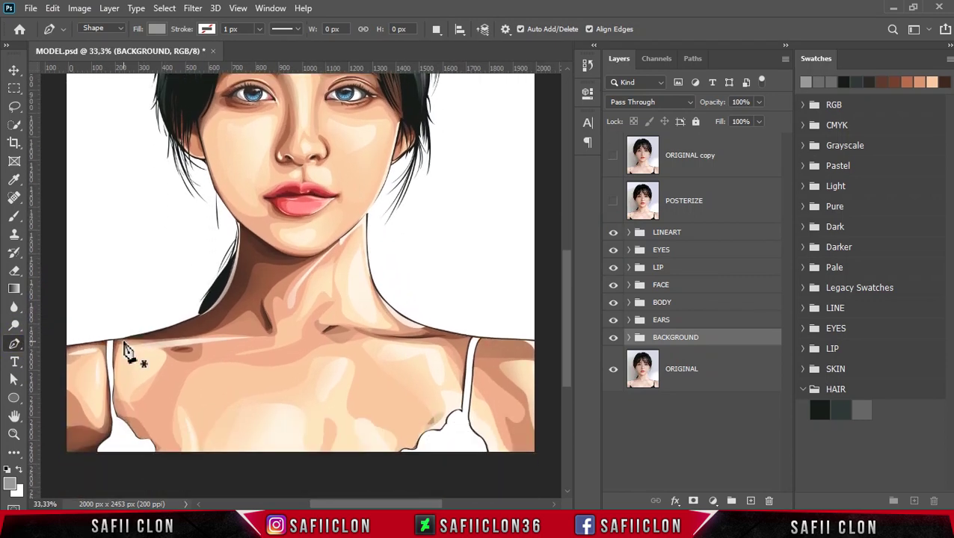
scroll(123, 333, "down", 1)
key("ctrl+plus")
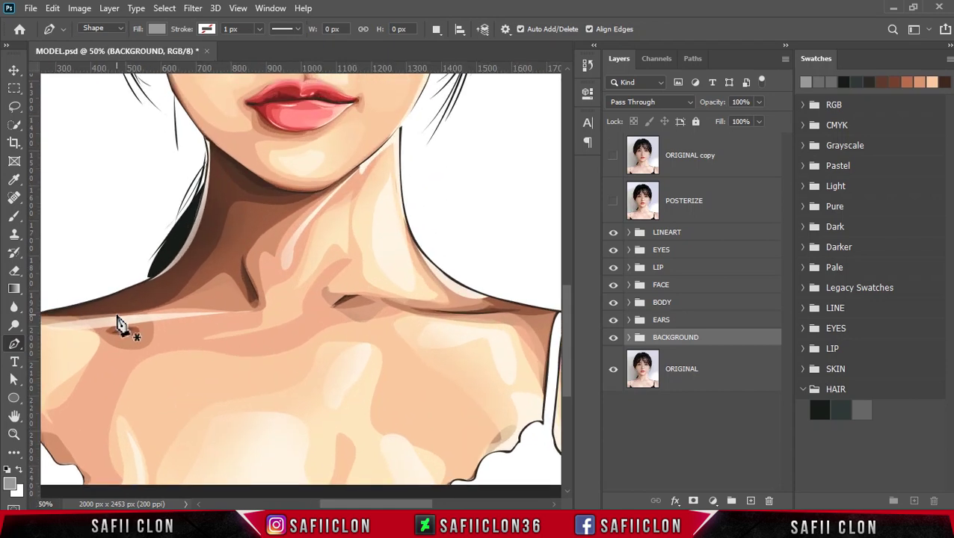
left_click_drag(378, 507, 325, 503)
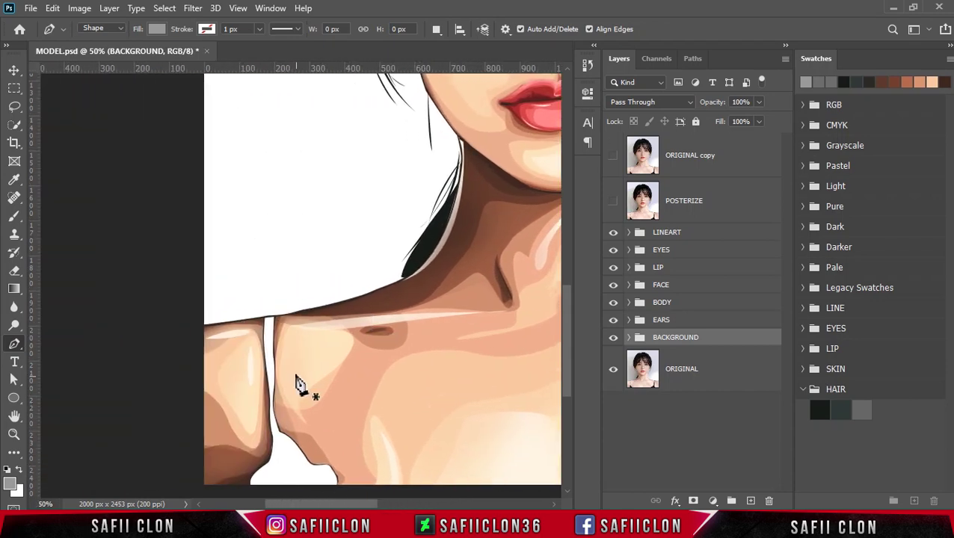
Trace the left bra strap and cup as a new shape set to Combine Shapes
left_click(262, 317)
left_click(276, 315)
left_click(289, 416)
left_click_drag(348, 472, 356, 462)
left_click(254, 323)
left_click(262, 317)
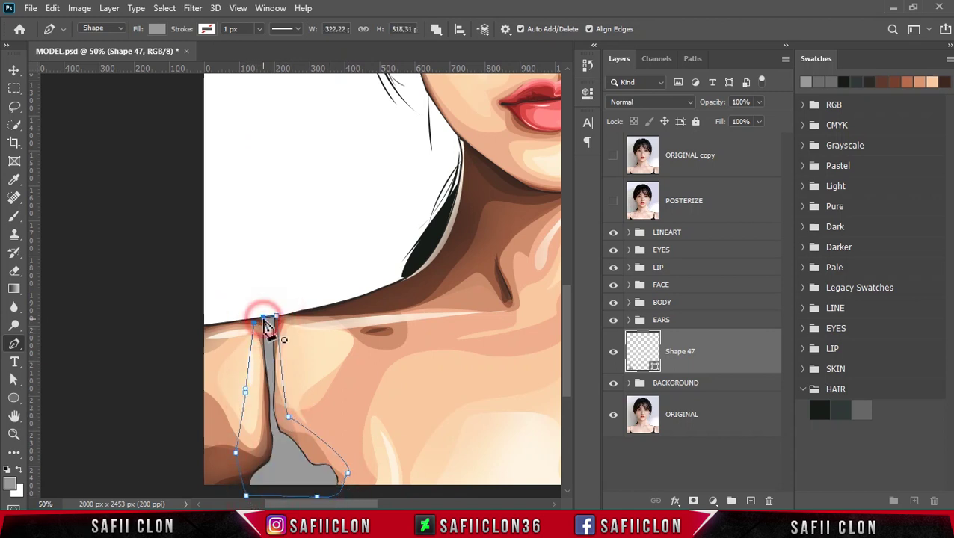
left_click(440, 34)
left_click(464, 60)
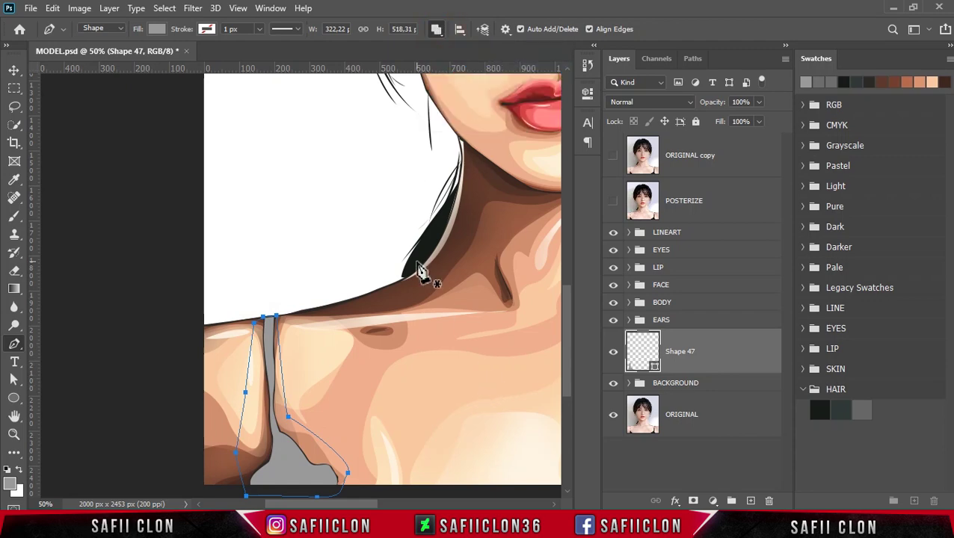
Trace the right bra strap and cup into the same shape
left_click_drag(389, 504, 464, 504)
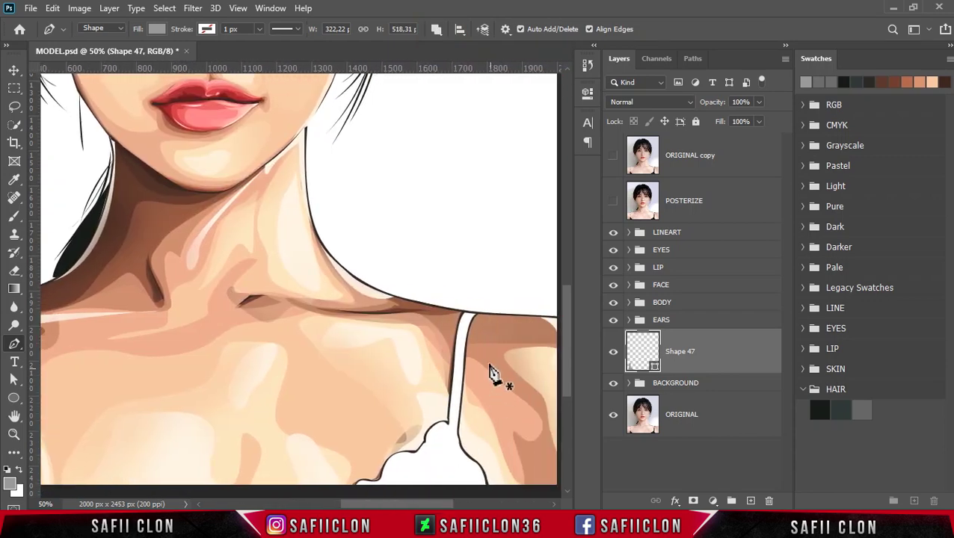
left_click(461, 311)
left_click(479, 315)
left_click_drag(472, 432, 484, 447)
left_click_drag(501, 492, 524, 491)
left_click(339, 496)
left_click(358, 446)
left_click(426, 348)
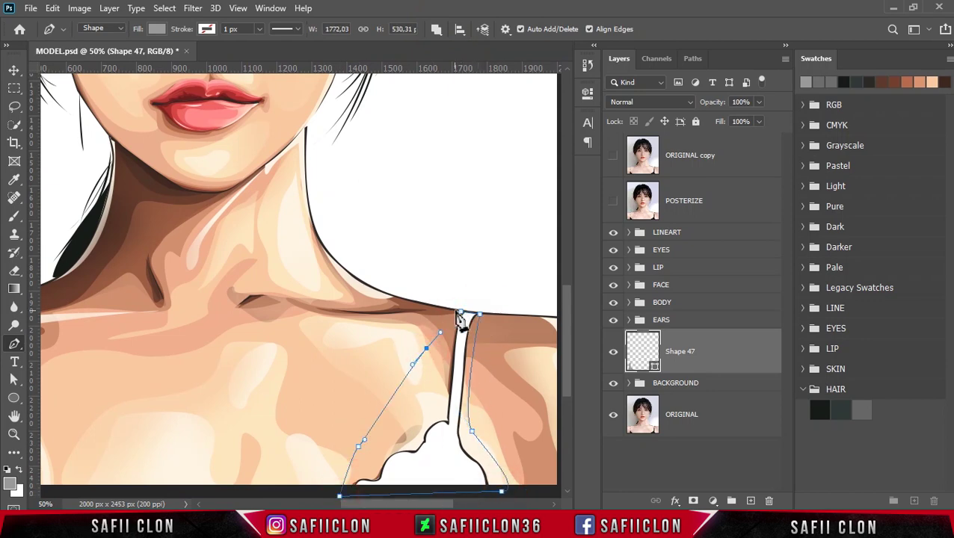
left_click(461, 312)
key("ctrl+minus")
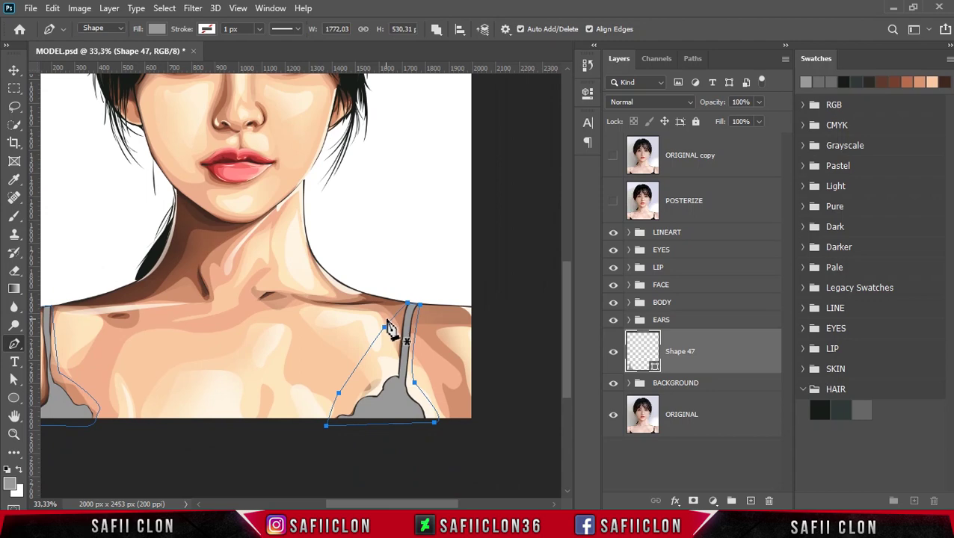
left_click_drag(426, 506, 407, 506)
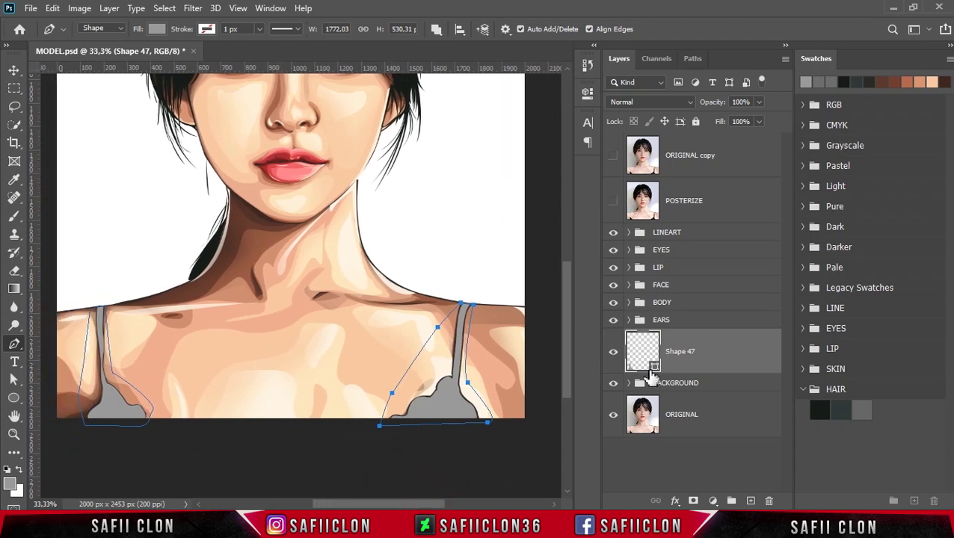
Fill Shape 47 with the dark hair colour 171c18 and hide the path outlines
double_click(655, 372)
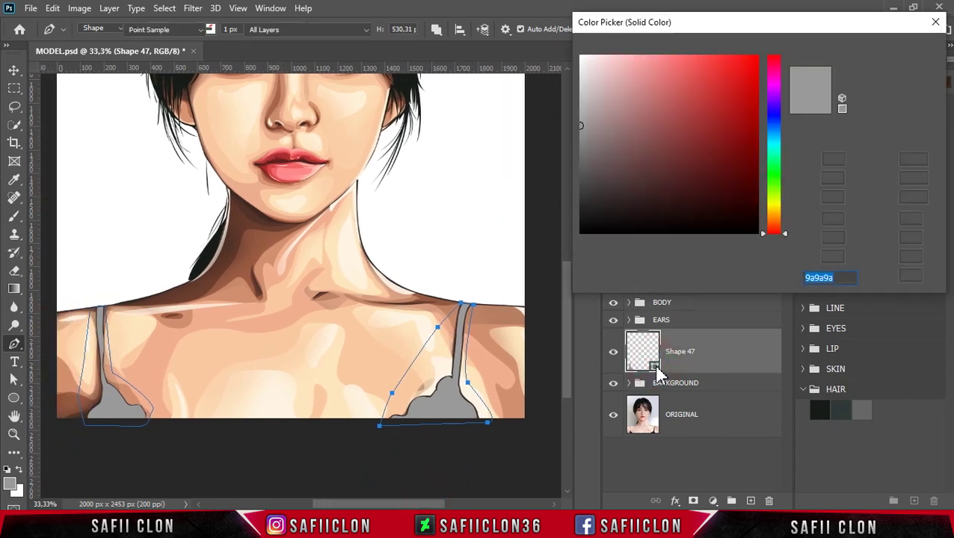
left_click(822, 407)
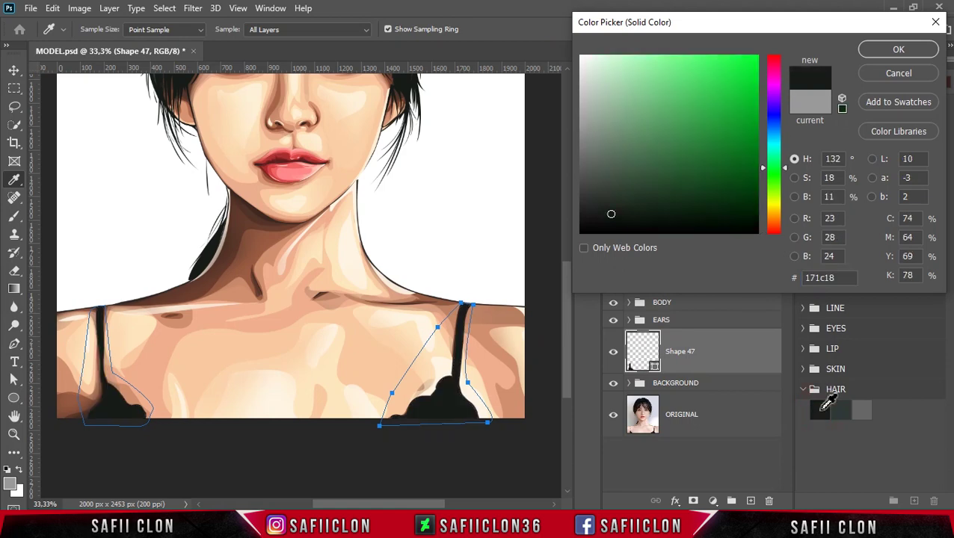
left_click(921, 51)
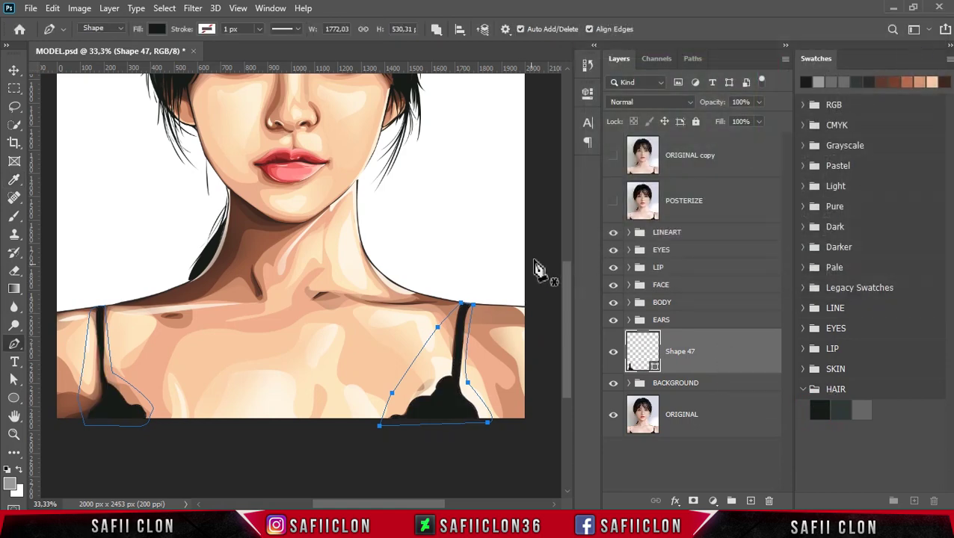
key("Return")
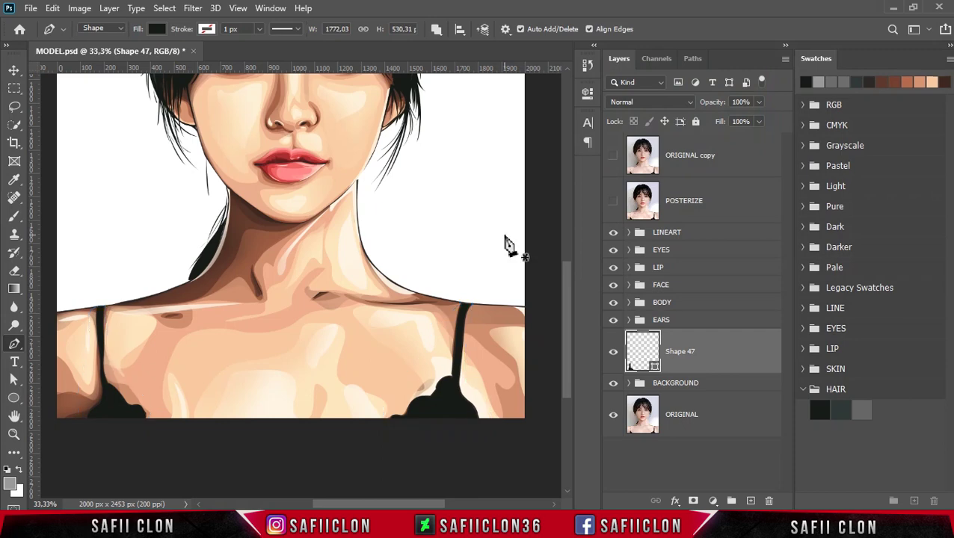
key("ctrl+minus")
key("ctrl+minus")
key("ctrl+minus")
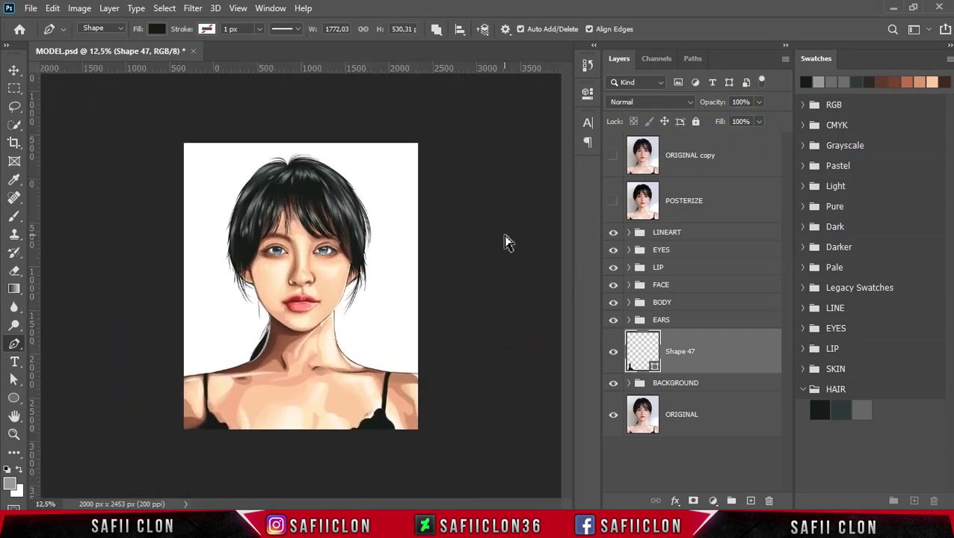
Zoom back in on the strapped portrait and save it to MODEL.psd via File > Save
key("ctrl+plus")
key("ctrl+plus")
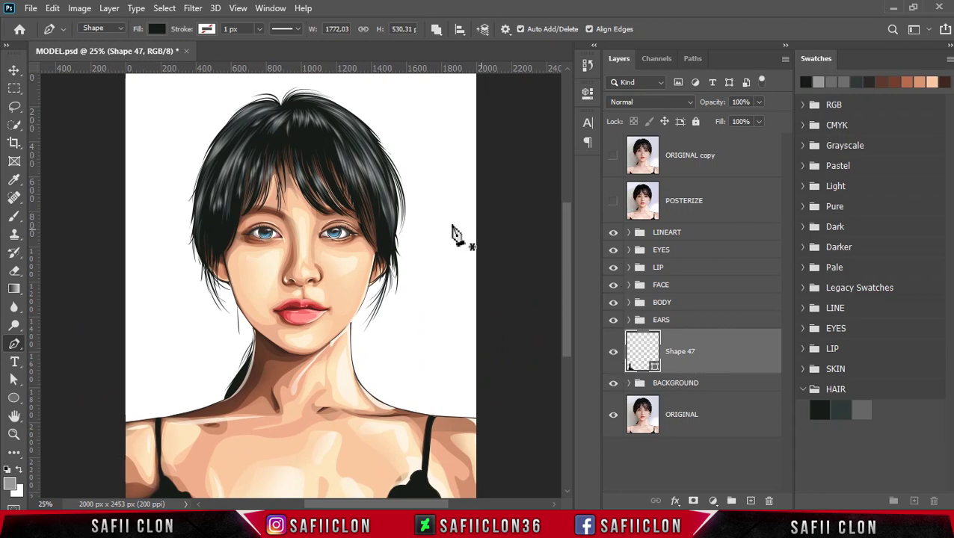
left_click(31, 8)
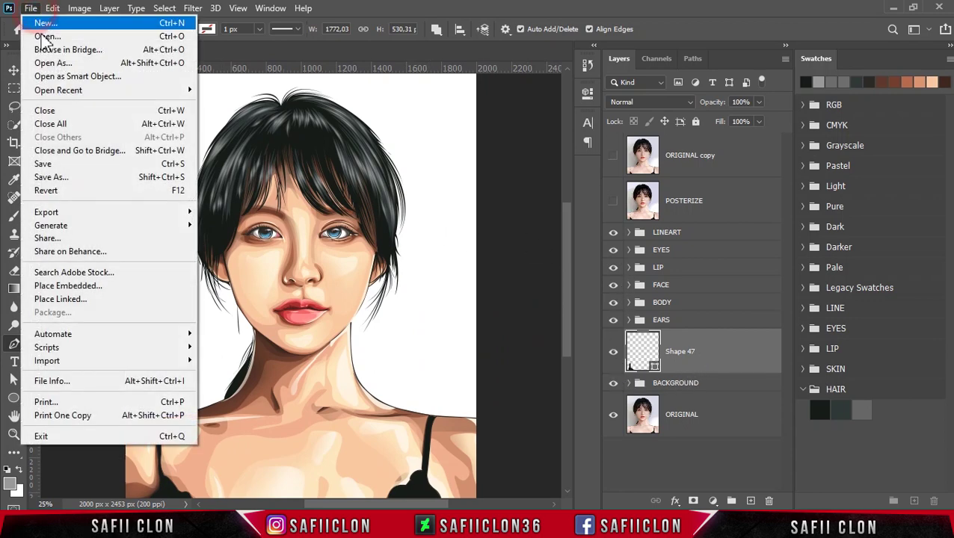
left_click(46, 164)
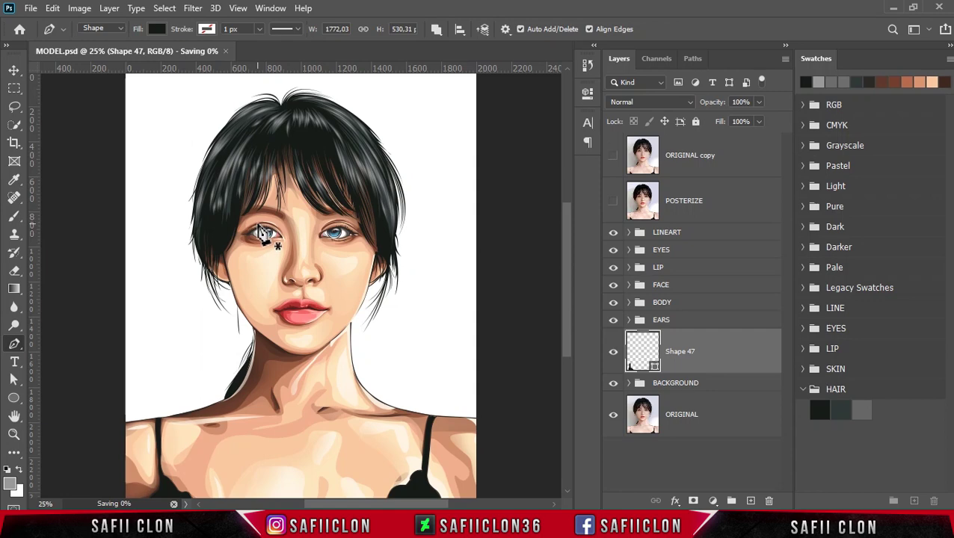